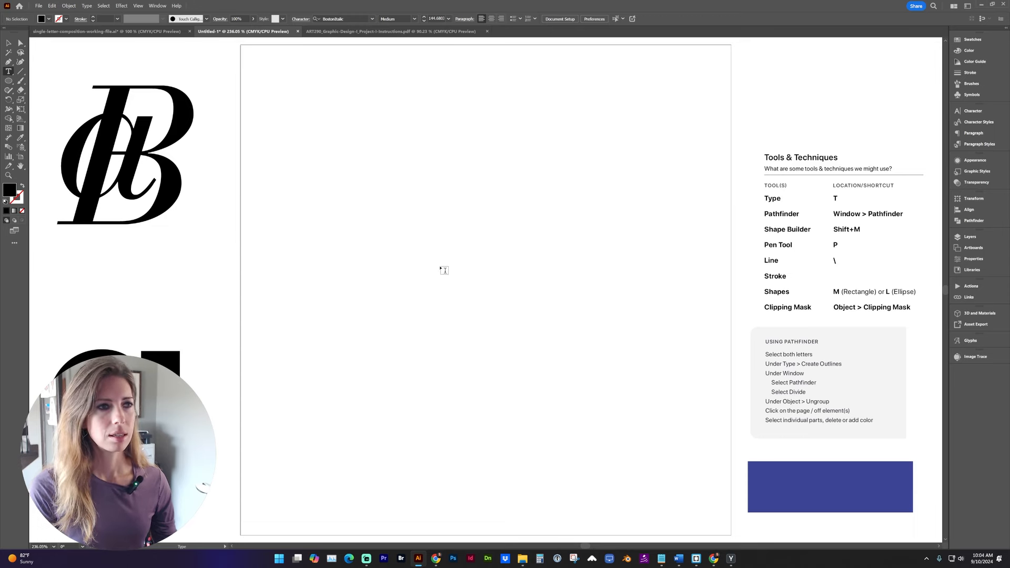
Add a capital B as its own point type object in the middle of the empty artboard
left_click(444, 270)
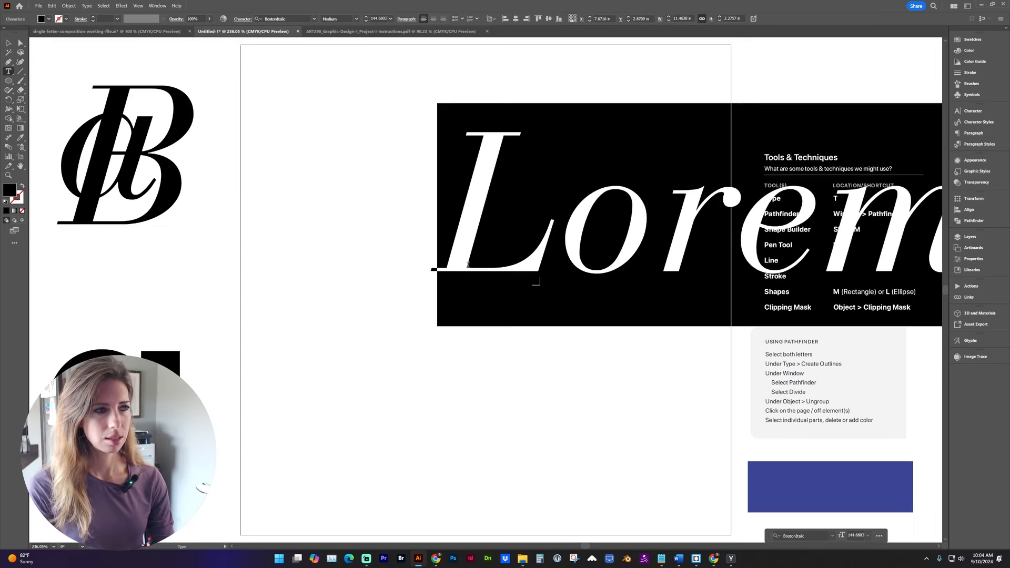
type("B")
left_click(475, 315, "ctrl")
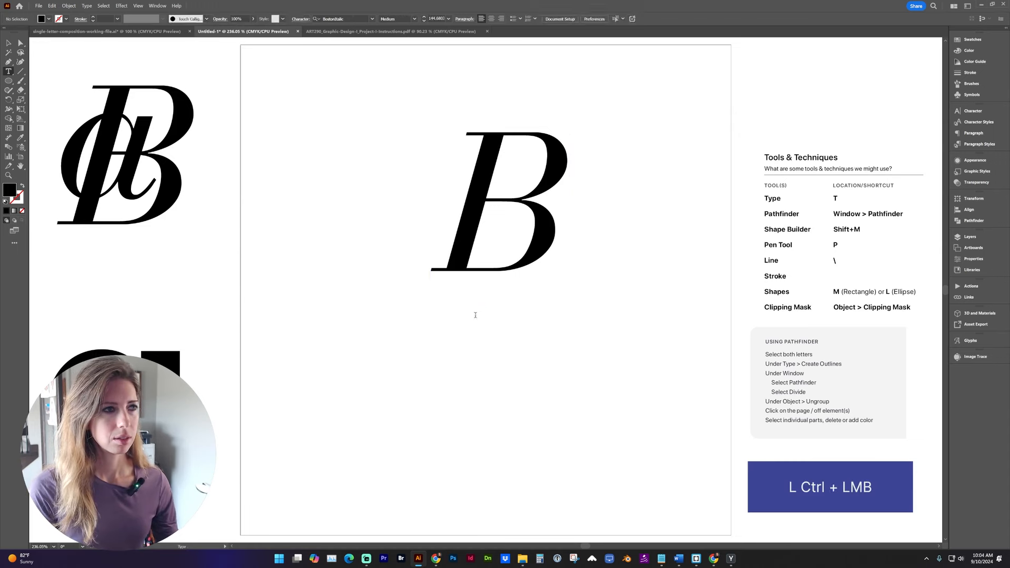
Add a lowercase a as a separate type object beside the large B
left_click(556, 221)
left_click_drag(557, 250, 441, 264)
double_click(386, 221)
type("a")
left_click(423, 407, "ctrl")
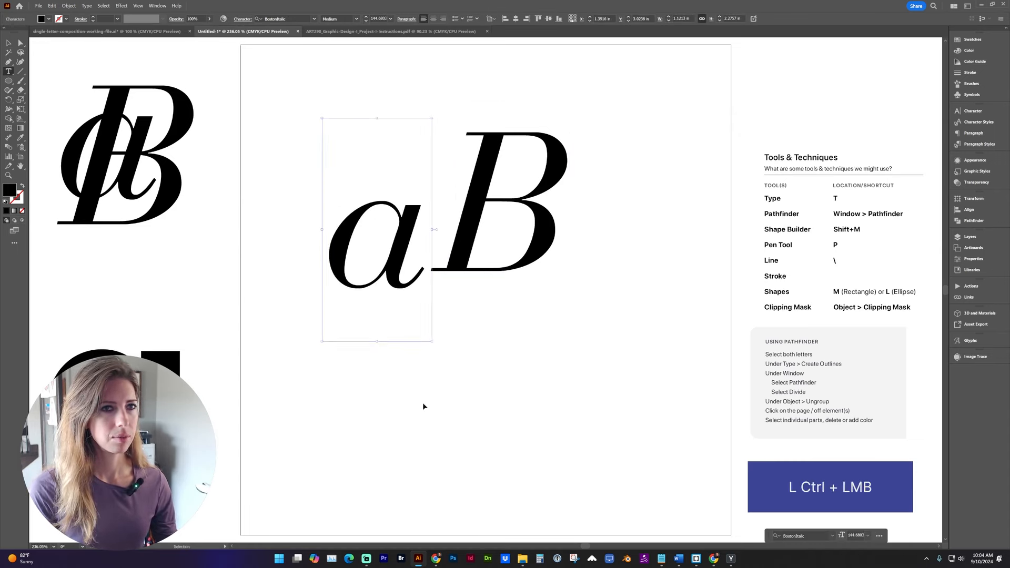
Move the lowercase a onto the B so that its bowl crosses the B's stem
key("v")
left_click_drag(388, 265, 491, 222)
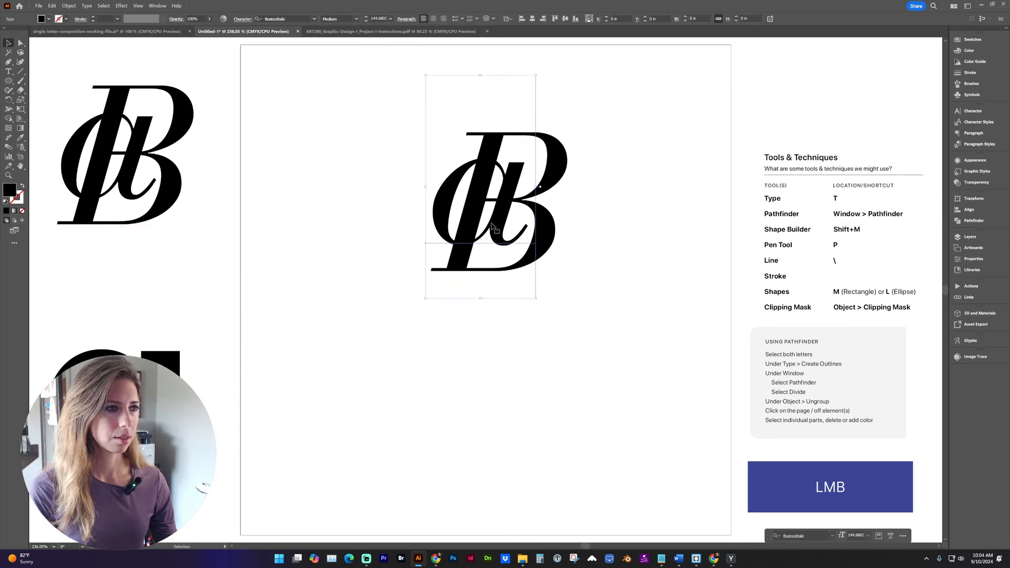
left_click(573, 322)
left_click_drag(566, 349, 563, 357)
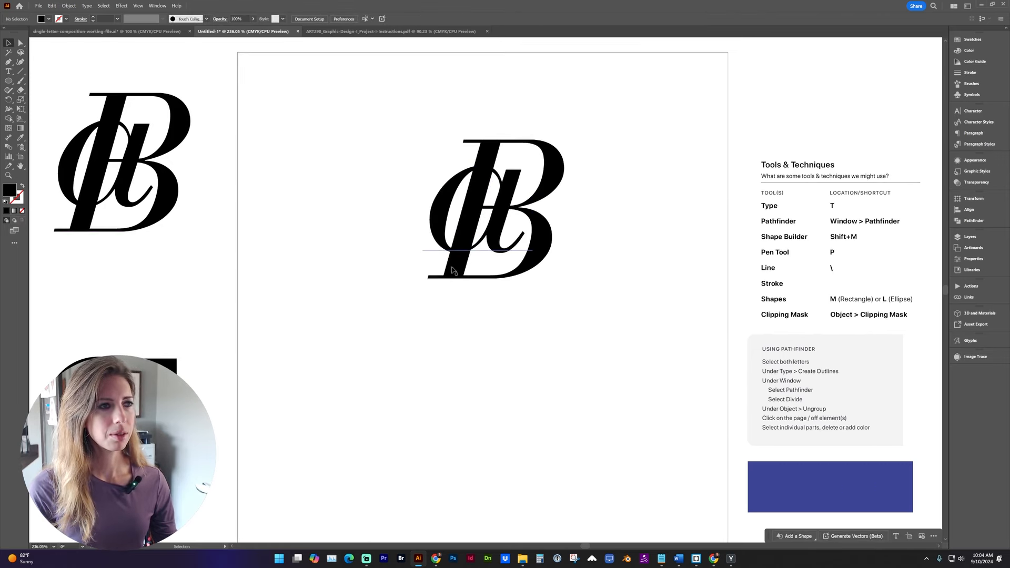
Move the overlapped a and B together down toward the centre of the artboard
left_click_drag(588, 331, 430, 144)
left_click_drag(549, 187, 539, 242)
left_click_drag(539, 242, 534, 257)
Convert both overlapping letters to outlines
left_click_drag(577, 394, 362, 191)
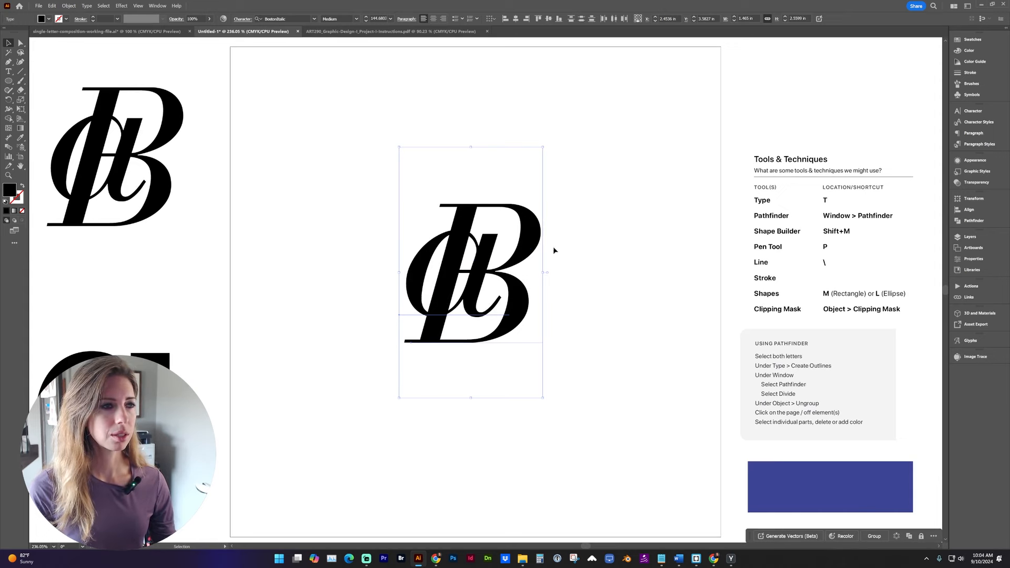
left_click(86, 5)
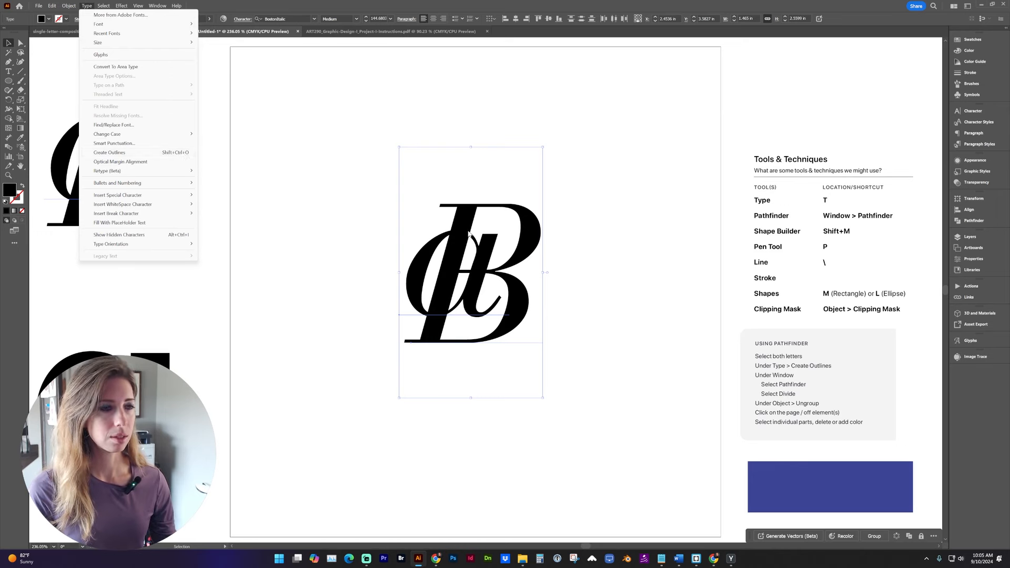
left_click(182, 153)
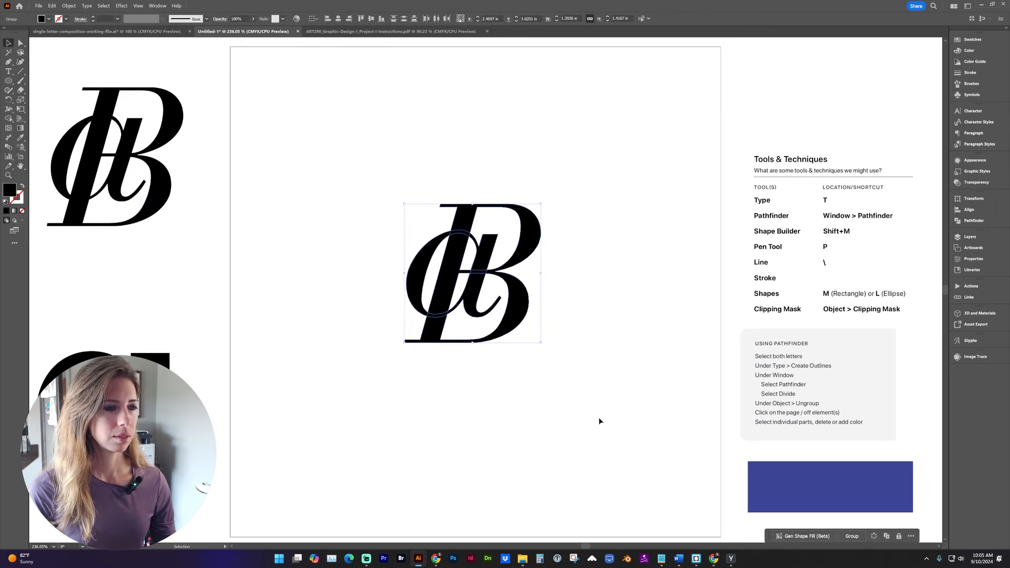
Examine the anchor points of the outlined letters and check how the a and B select
key("z")
left_click_drag(351, 158, 664, 430)
key("v")
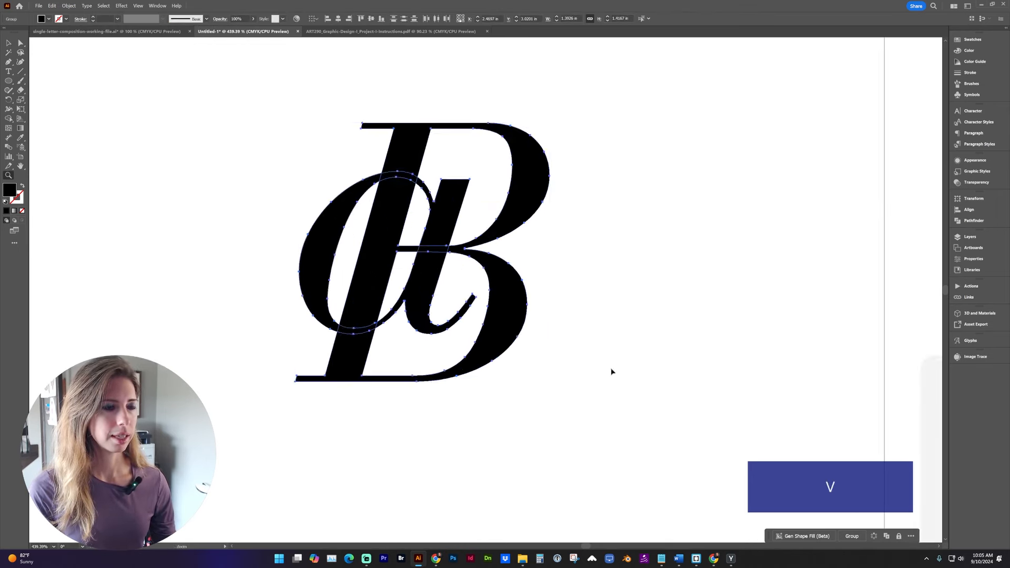
key("a")
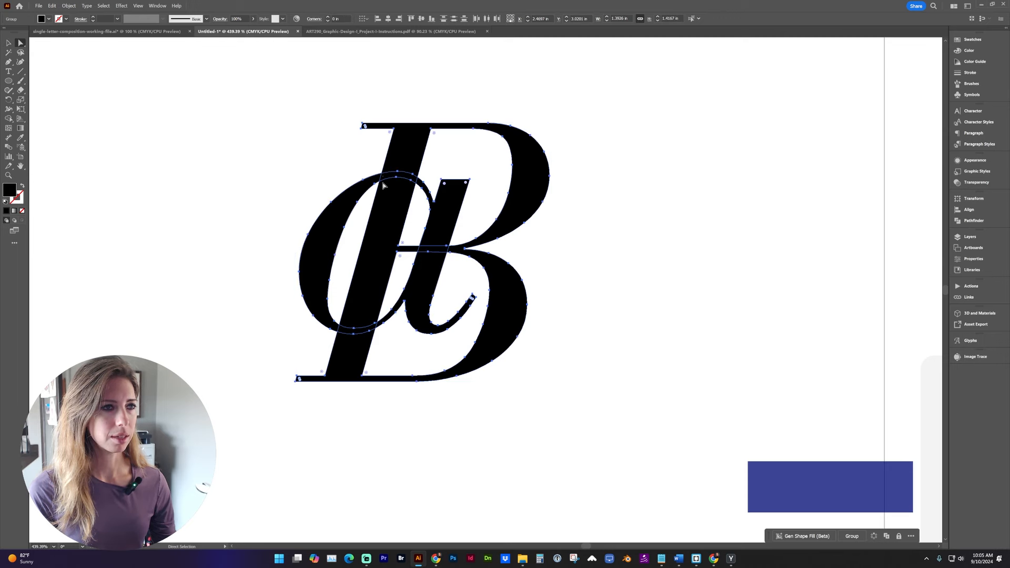
key("v")
left_click(439, 235)
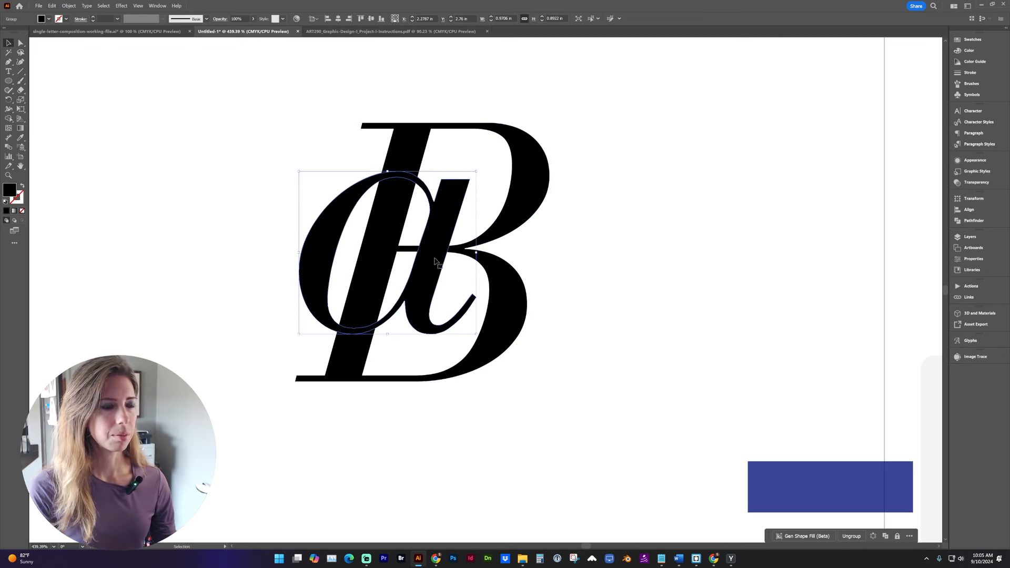
left_click_drag(557, 339, 298, 157)
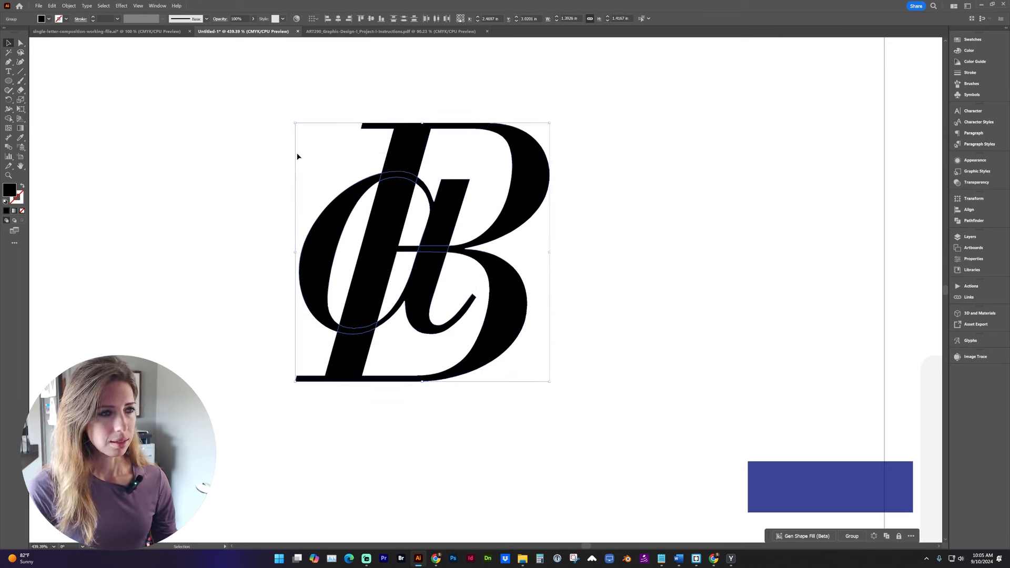
left_click(610, 171)
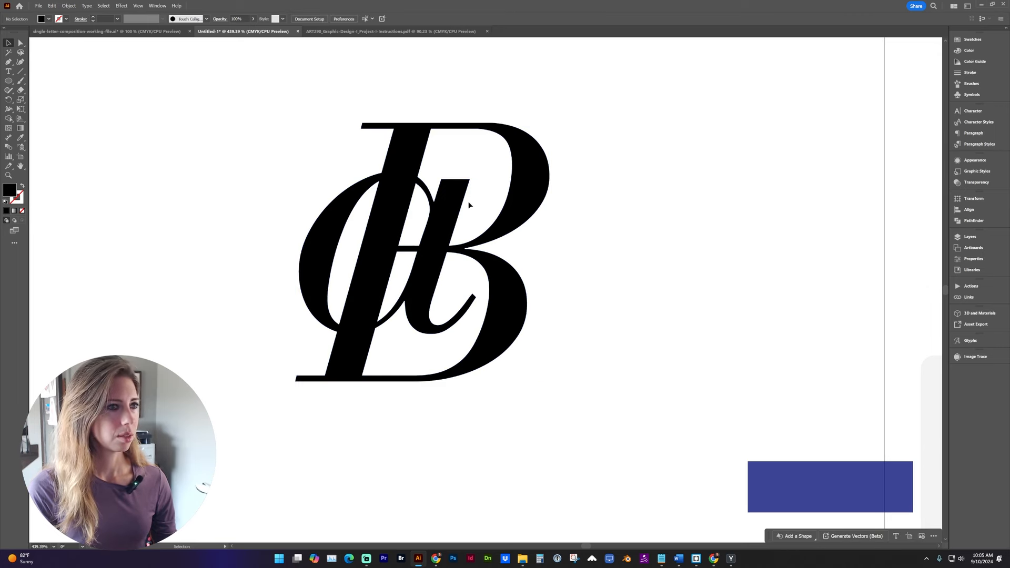
Fill the outlined lowercase a with a green swatch
left_click(465, 204)
left_click(972, 40)
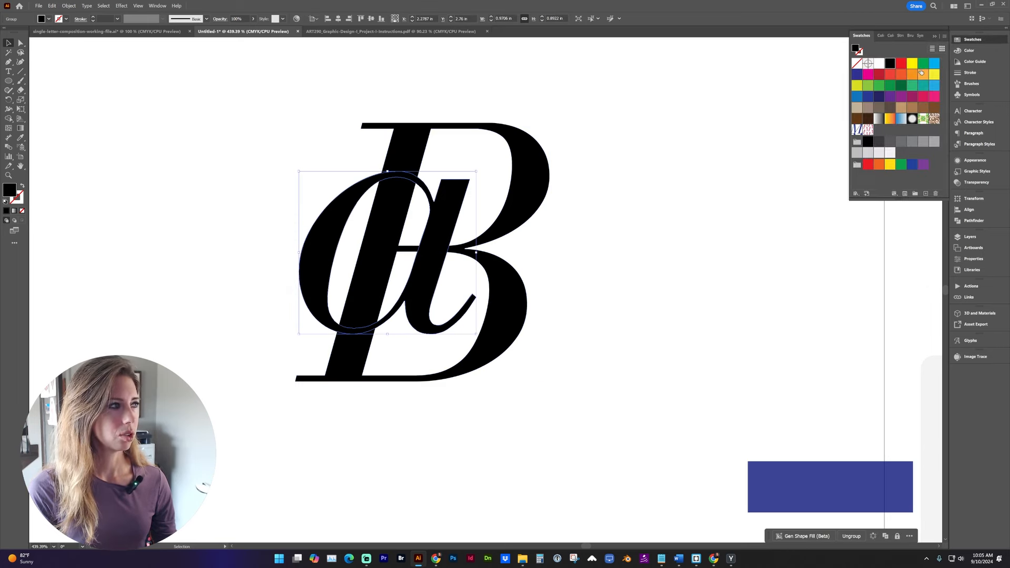
left_click(923, 63)
Fill the outlined capital B with a light blue swatch
left_click(547, 176)
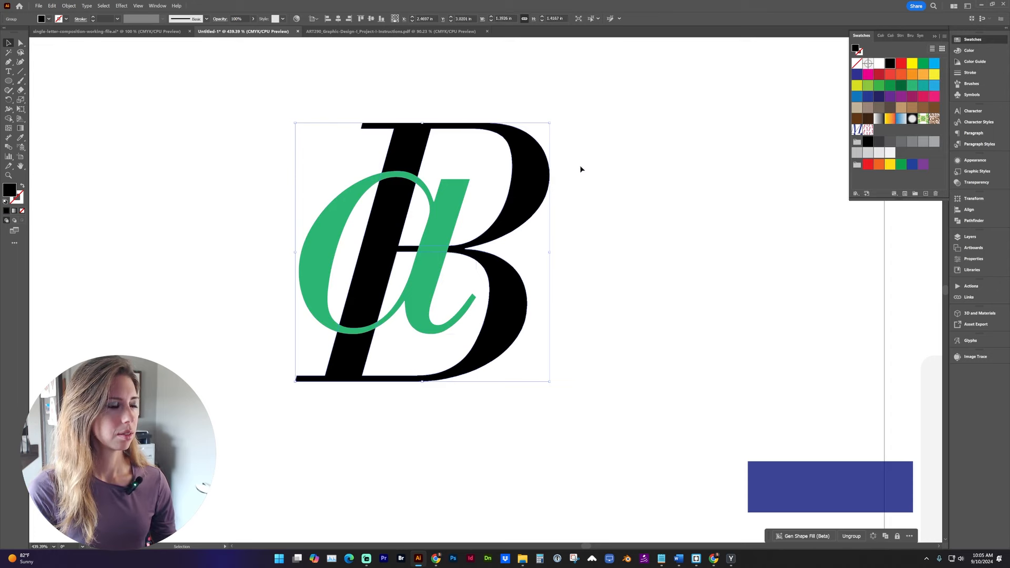
left_click(934, 85)
left_click(923, 87)
left_click(934, 85)
left_click(600, 173)
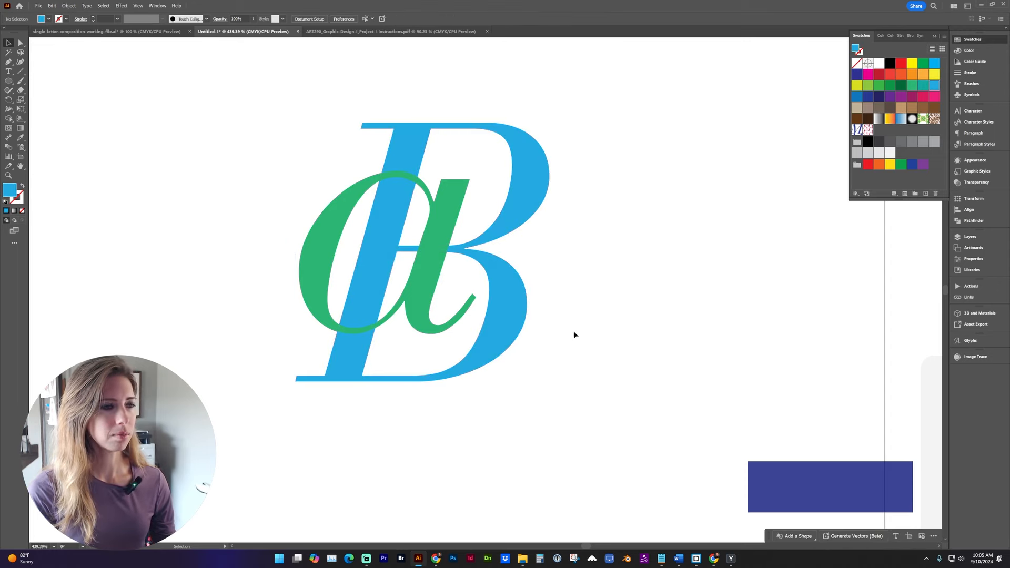
Examine up close the areas where the green a overlaps the blue B
key("ctrl+minus")
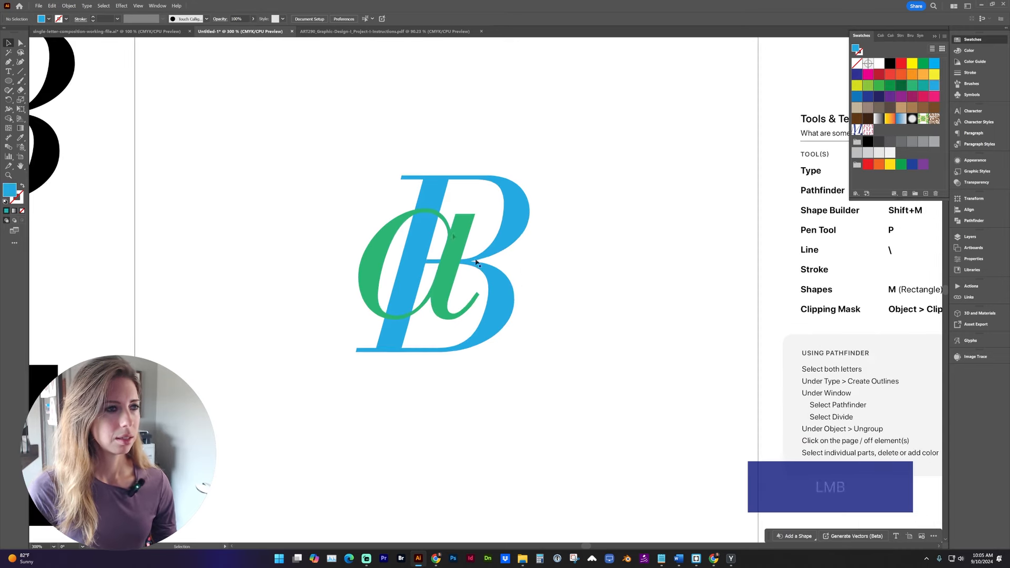
left_click(428, 211)
left_click_drag(429, 210, 392, 184)
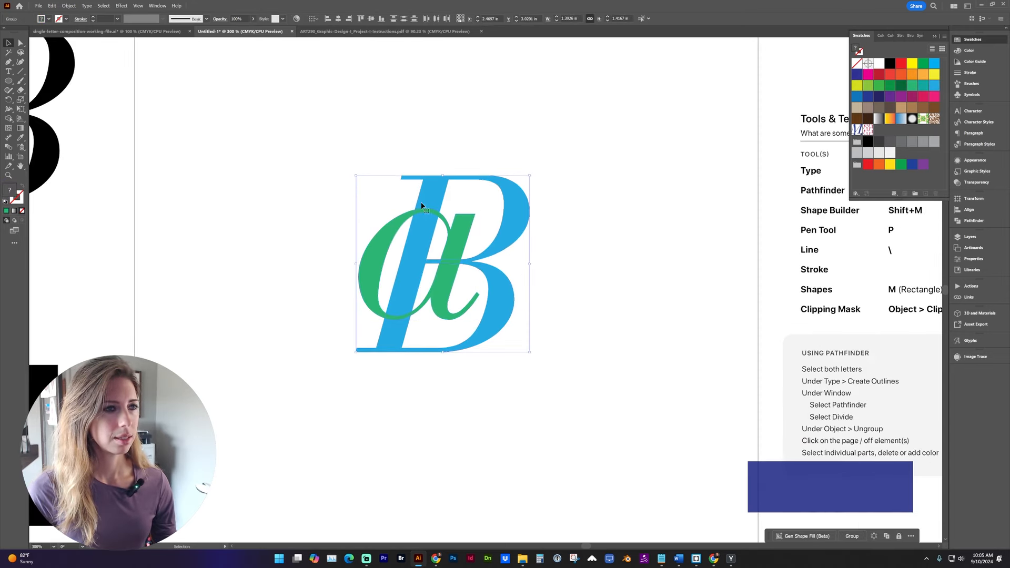
key("z")
left_click_drag(334, 138, 617, 395)
key("v")
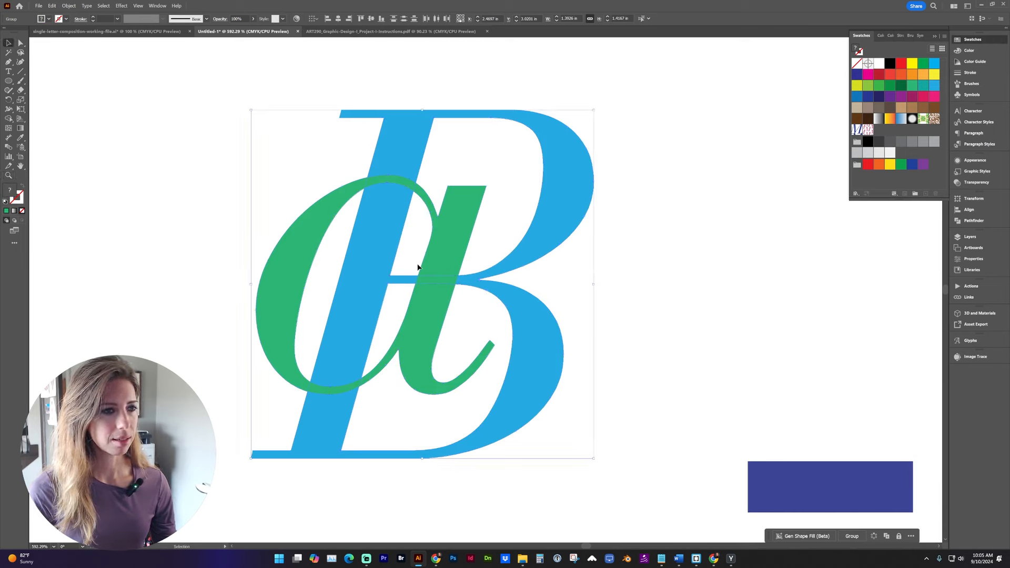
left_click(660, 294)
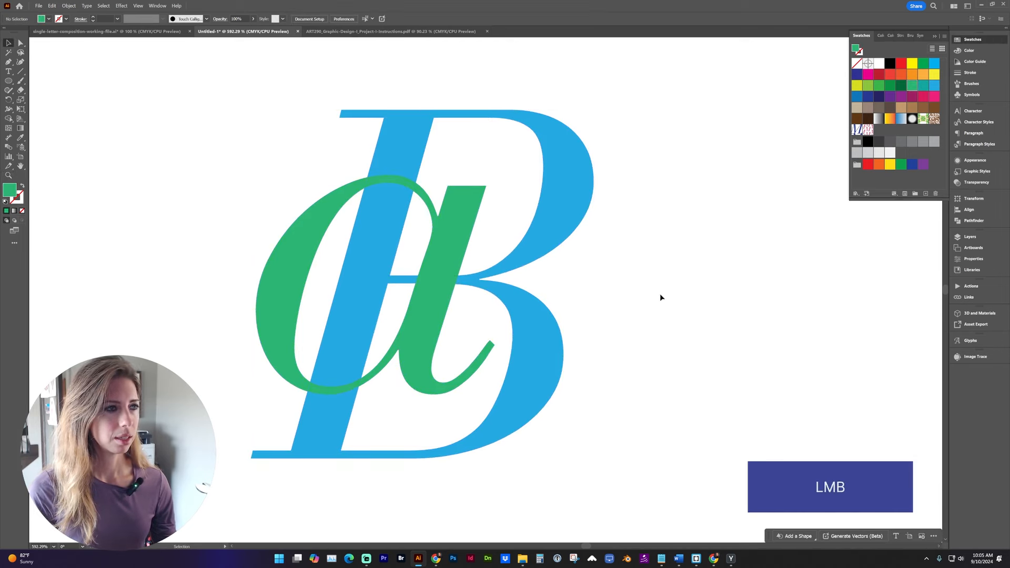
Split the overlapping a and B into separate pieces with the Pathfinder Divide operation
left_click_drag(668, 326, 248, 121)
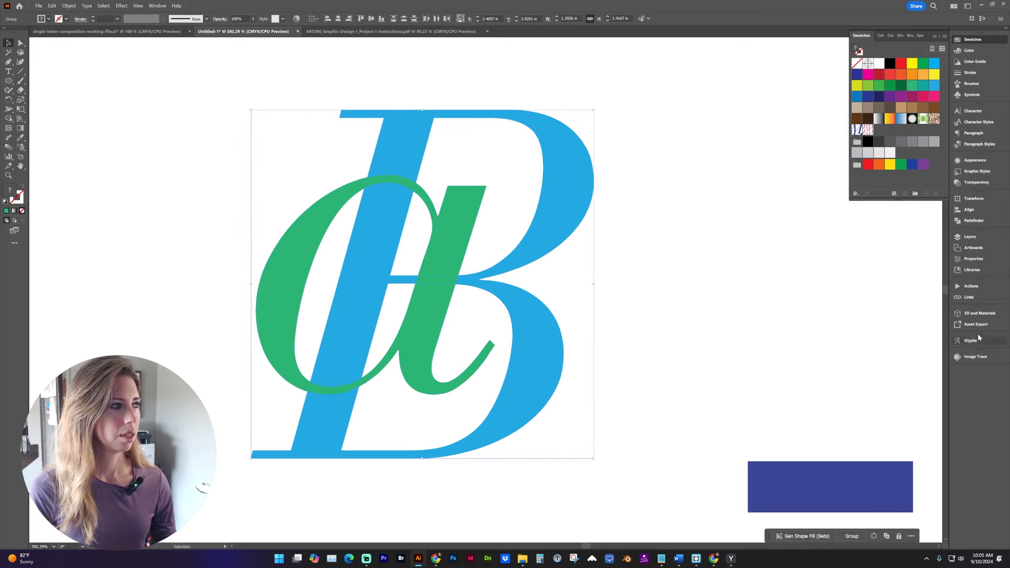
left_click(971, 221)
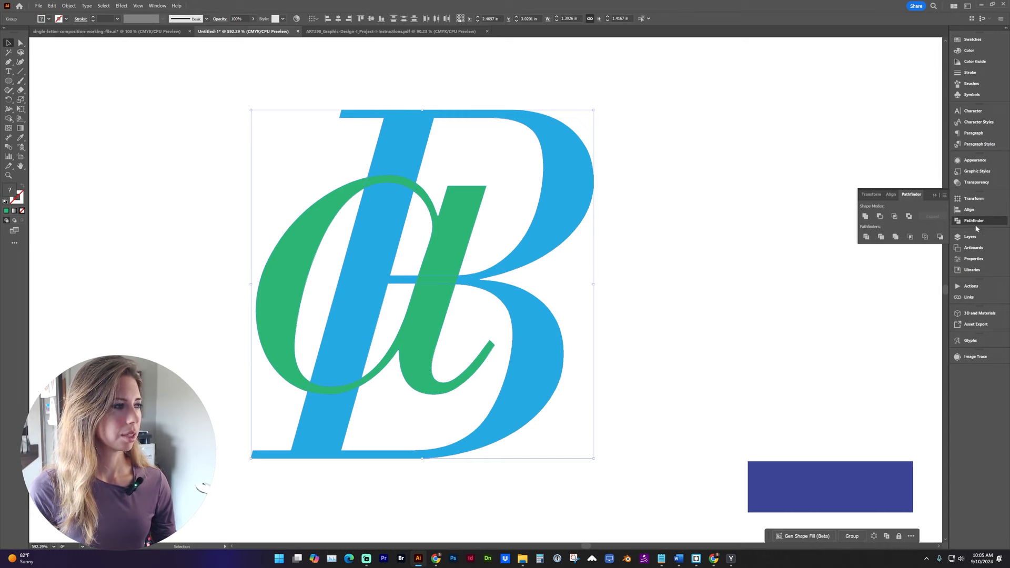
left_click(158, 6)
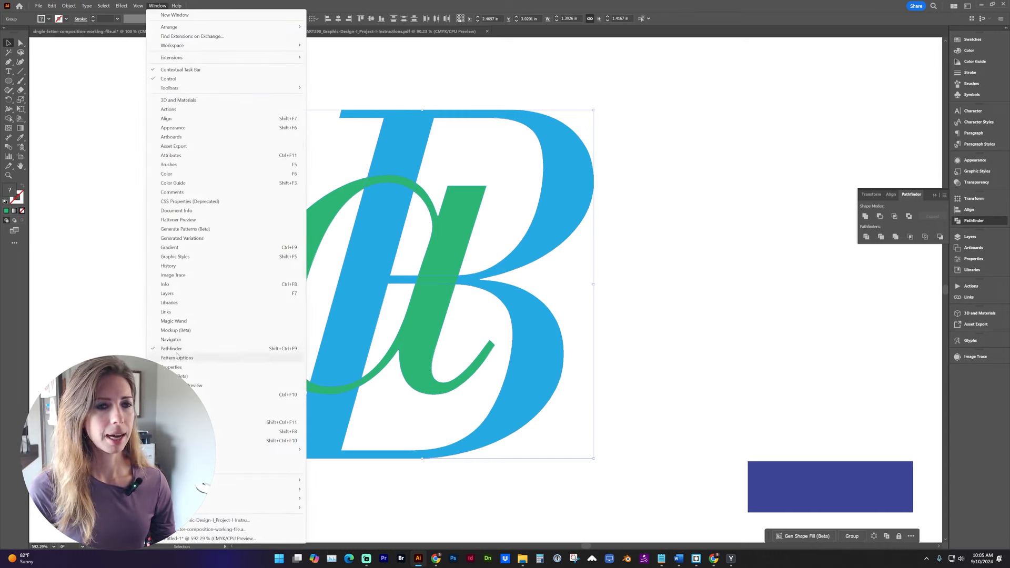
left_click(974, 221)
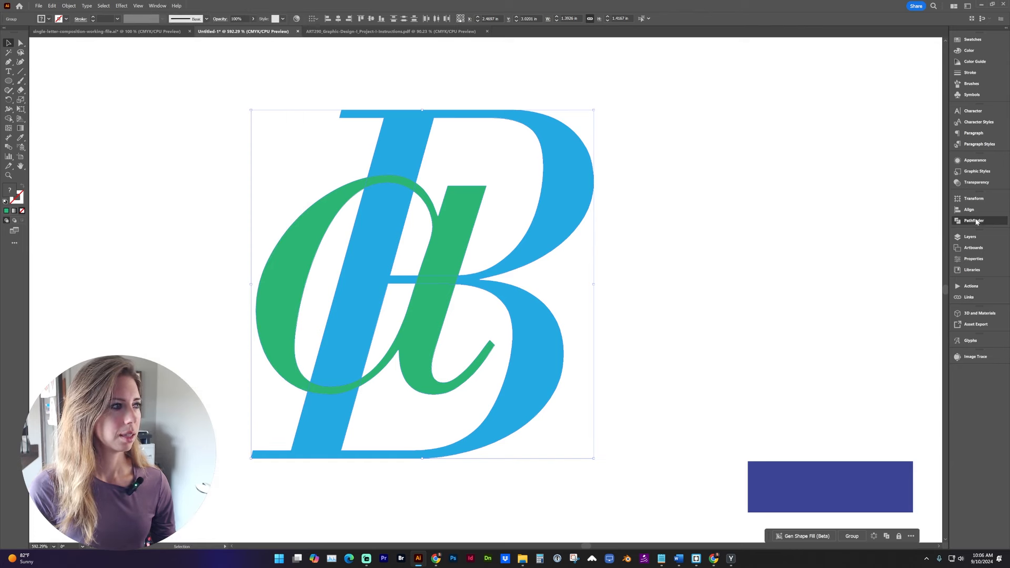
left_click(976, 221)
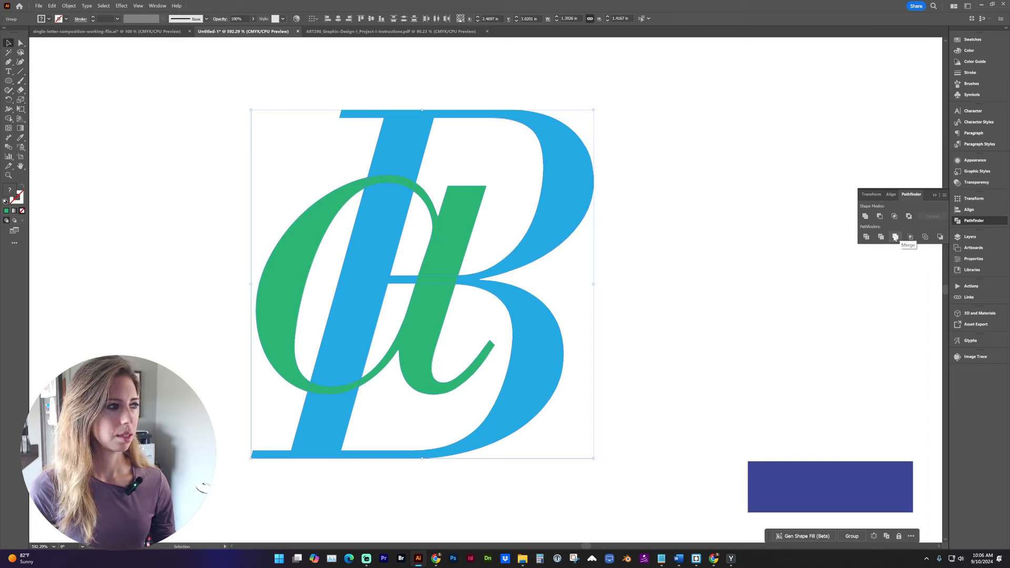
left_click(866, 238)
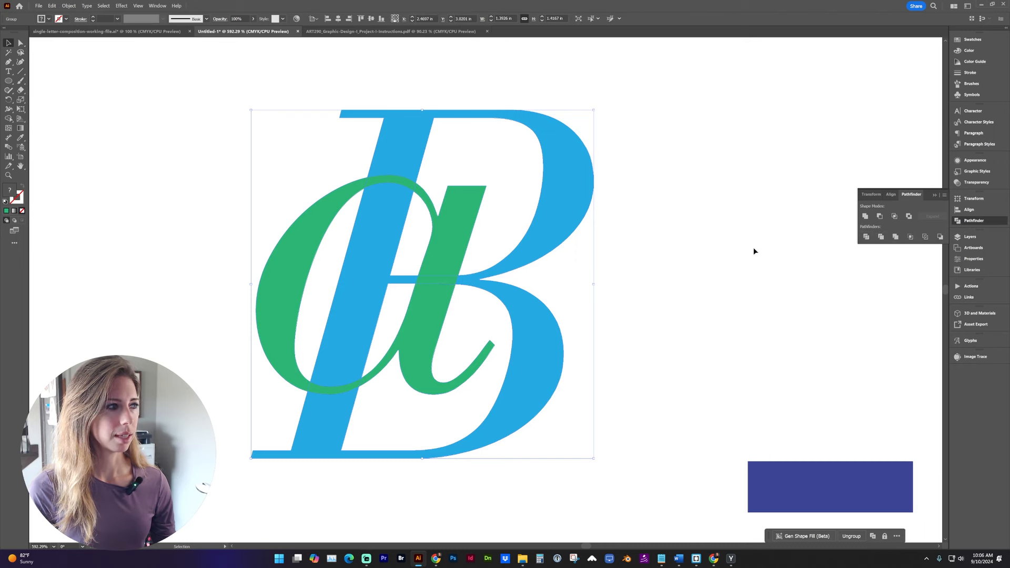
Try moving a piece of the divided letters out to the side, and undo the move
left_click(388, 179)
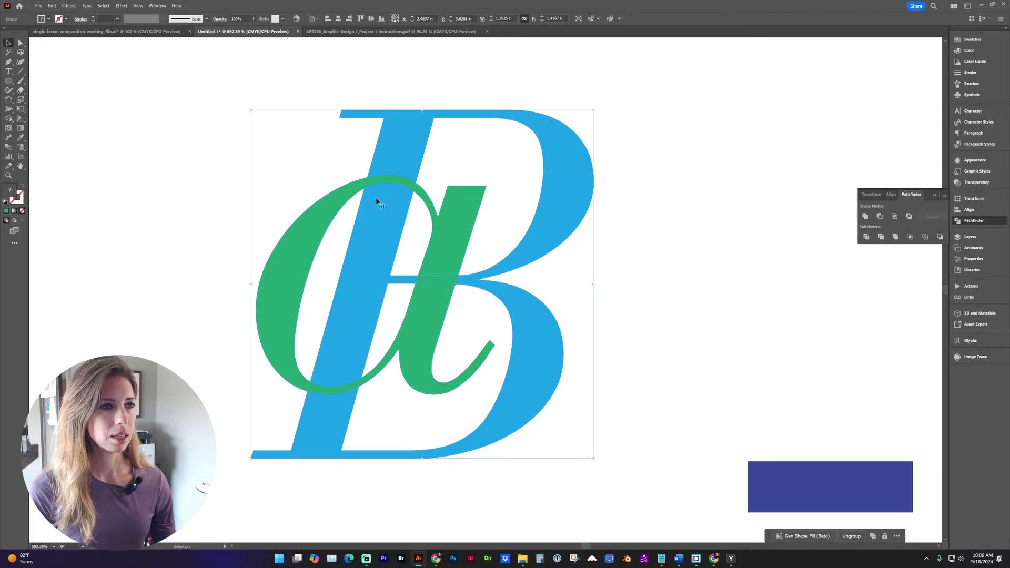
left_click_drag(353, 196, 224, 226)
key("ctrl+z")
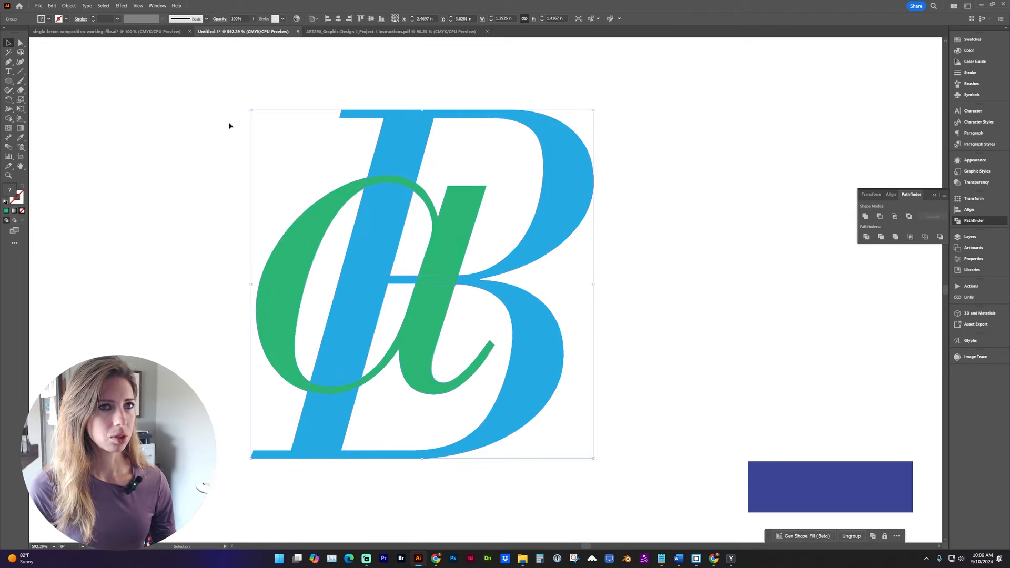
Isolate the divided letter group, select the overlap piece at the a's top and inspect the group's paths in the layer list
left_click(69, 6)
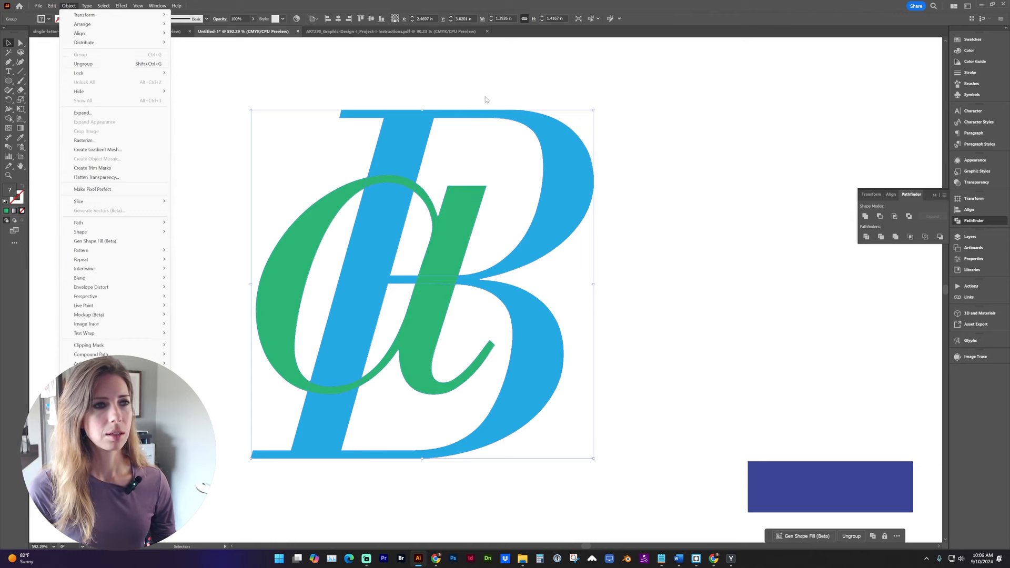
left_click(129, 64)
double_click(390, 181)
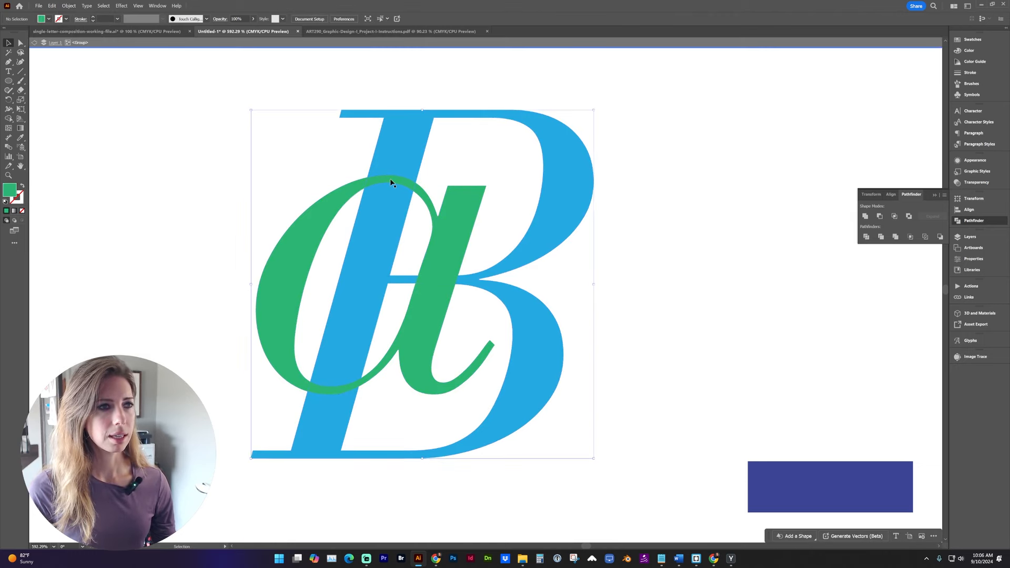
left_click(390, 178)
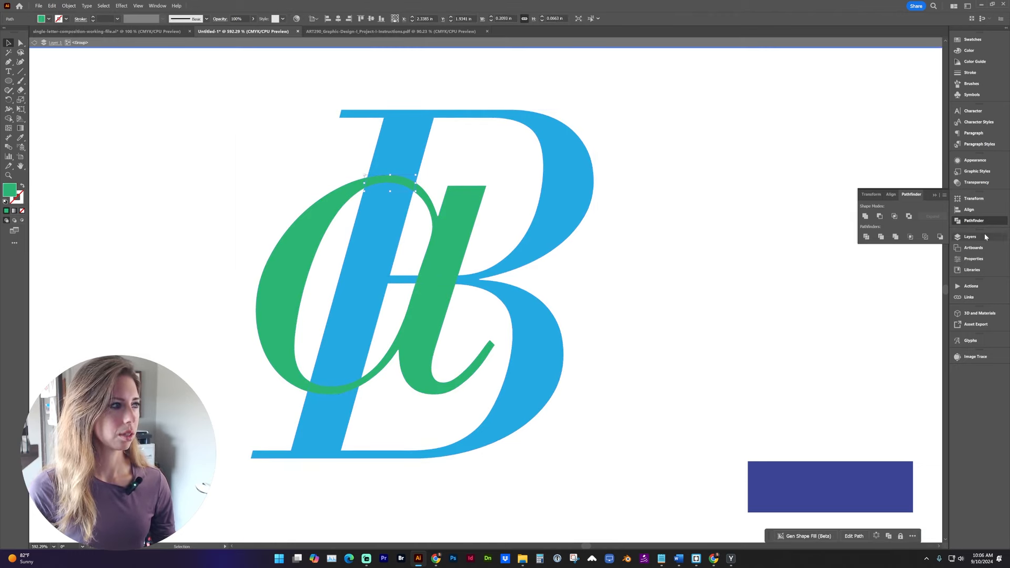
left_click(969, 236)
left_click(884, 268)
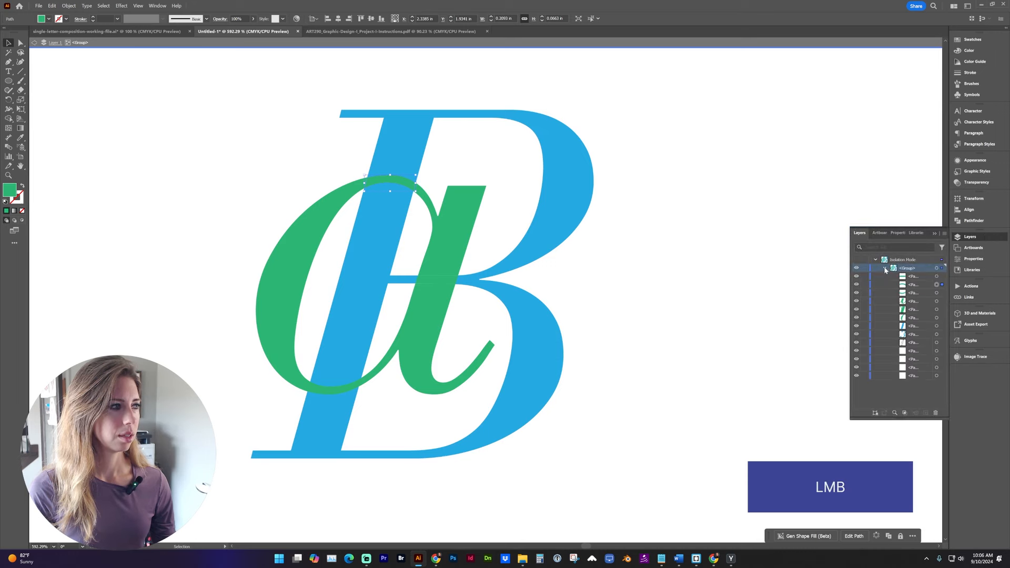
Leave isolation mode, isolate the divided group again and select the overlap piece where the a's top crosses the B's stem
double_click(708, 151)
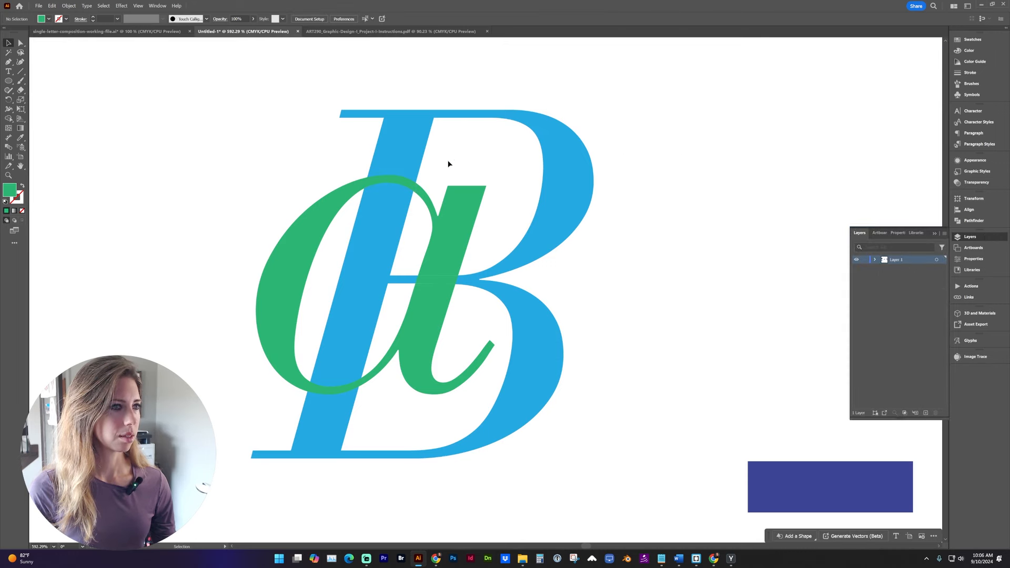
double_click(418, 195)
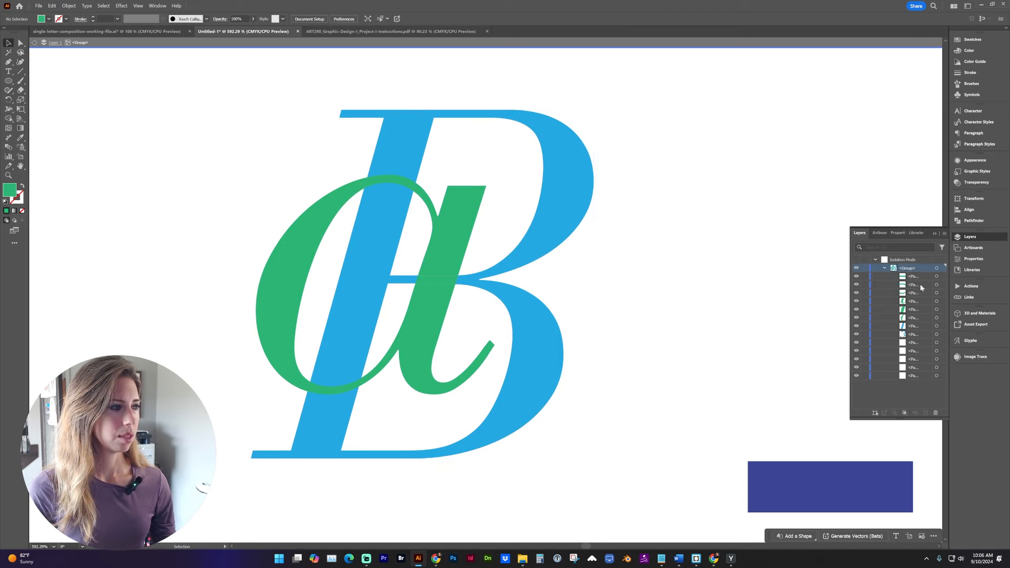
left_click(392, 181)
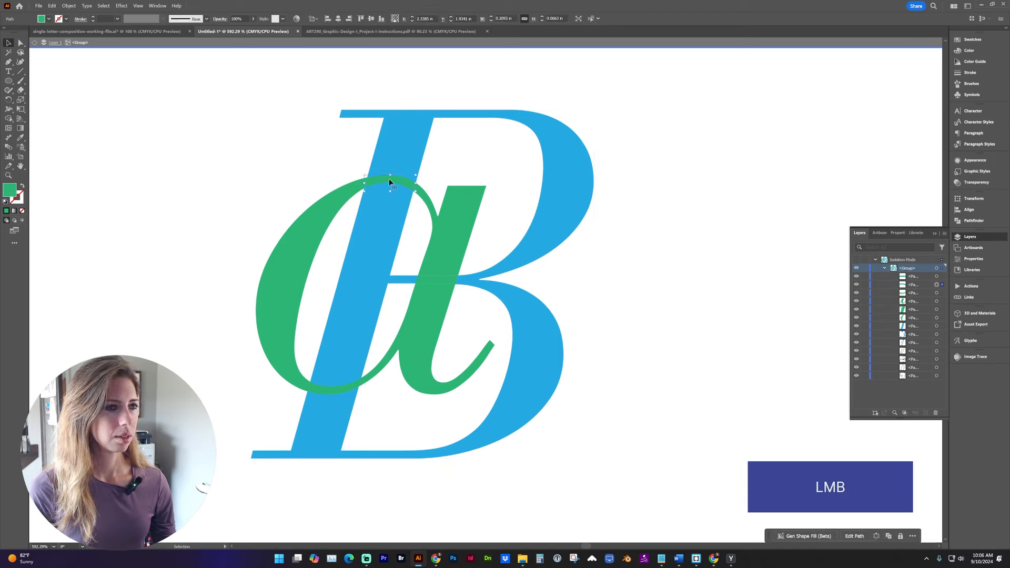
Add the overlaps at the a's bottom and the B's crossbar to the selection, trying yellow and light blue fills before colouring all three darker blue
left_click(328, 388, "shift")
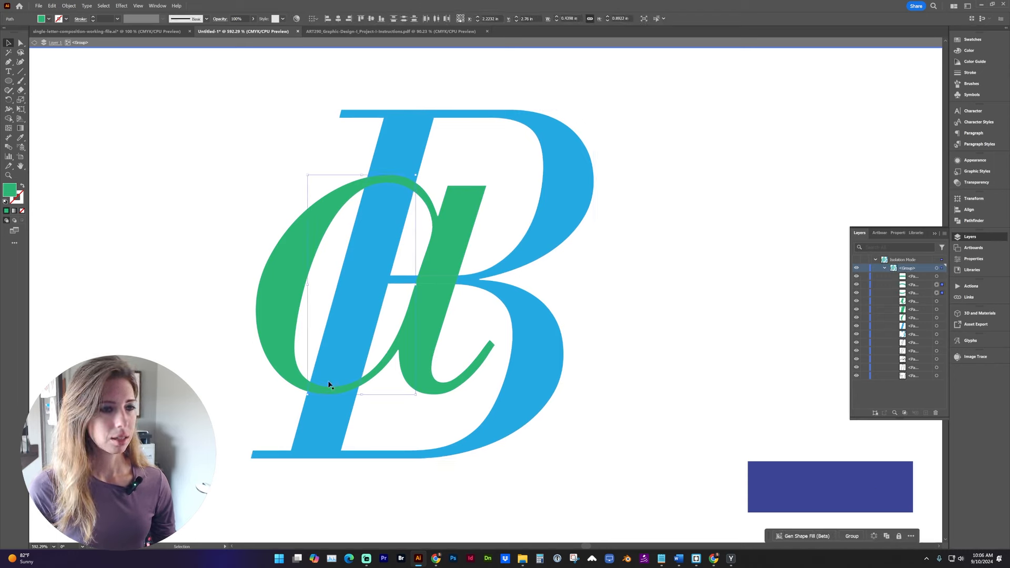
left_click(448, 285, "shift")
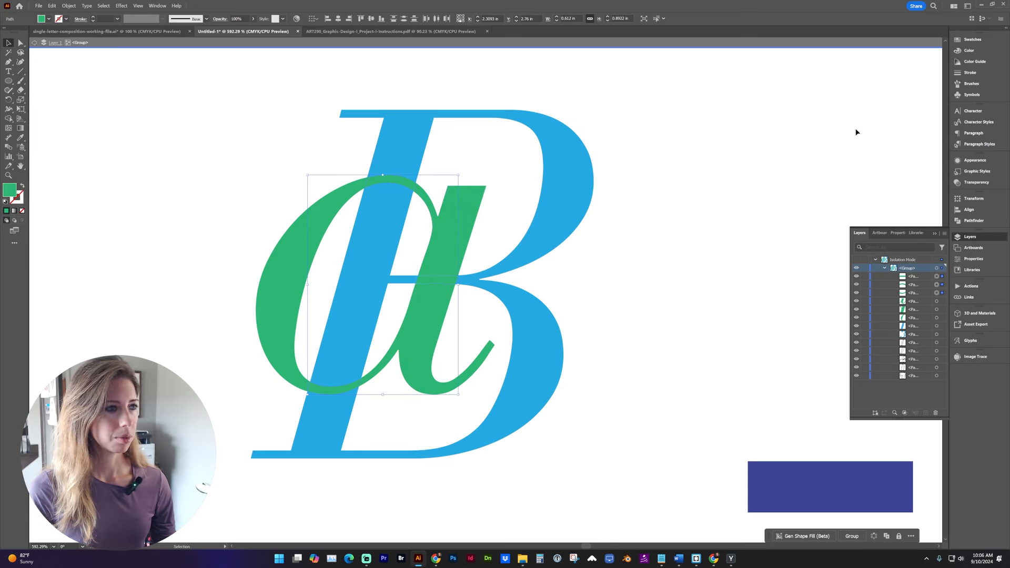
left_click(973, 39)
left_click(914, 63)
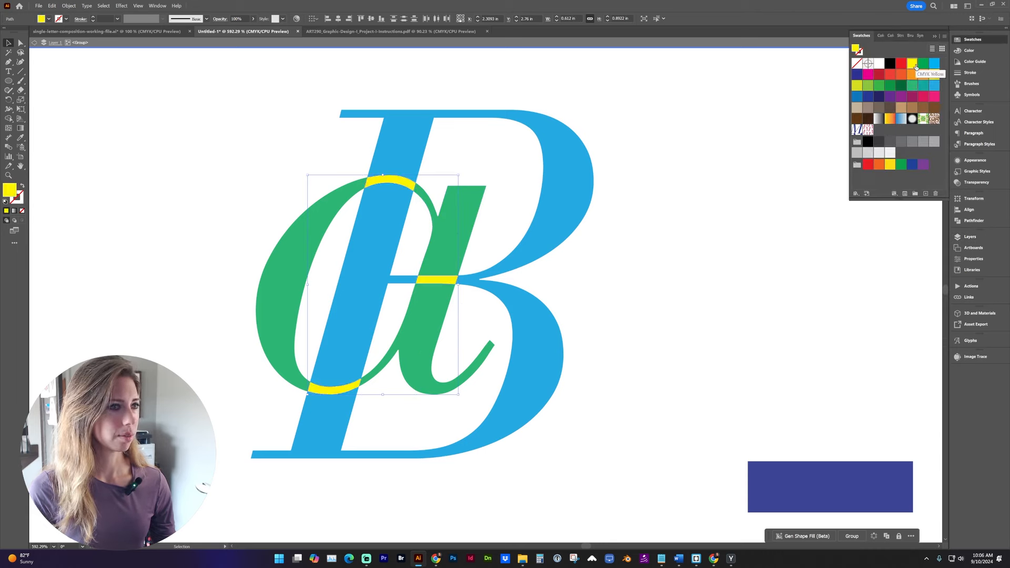
left_click(933, 85)
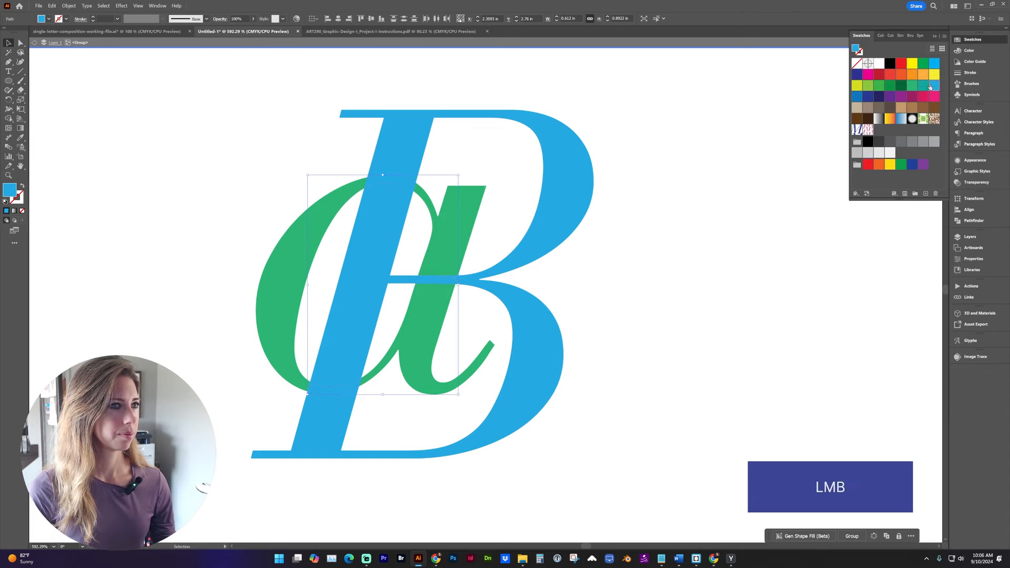
left_click(859, 100)
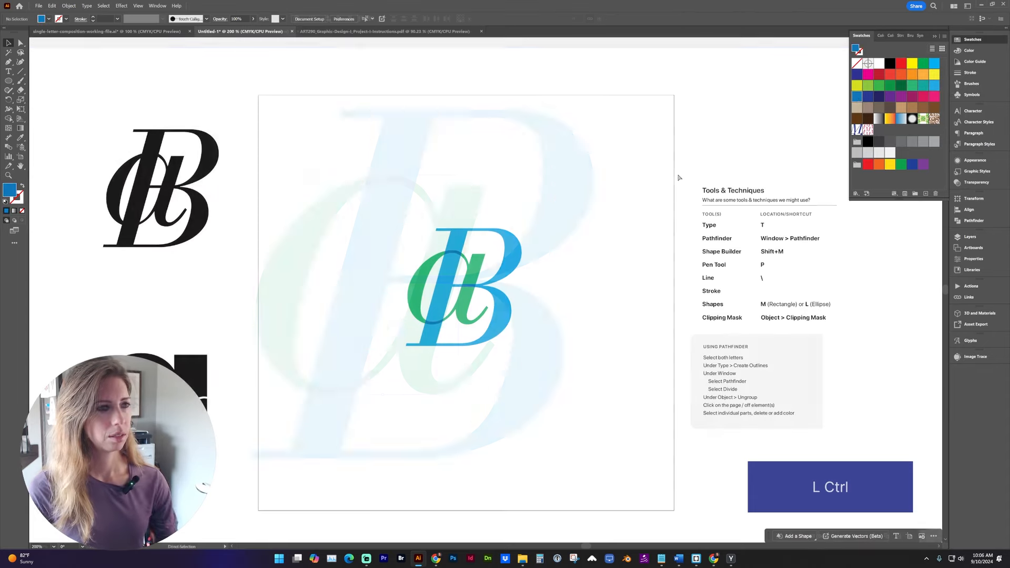
Leave isolation mode and move the divided, coloured aB group to the upper-right corner of the artboard
left_click_drag(632, 237, 649, 237)
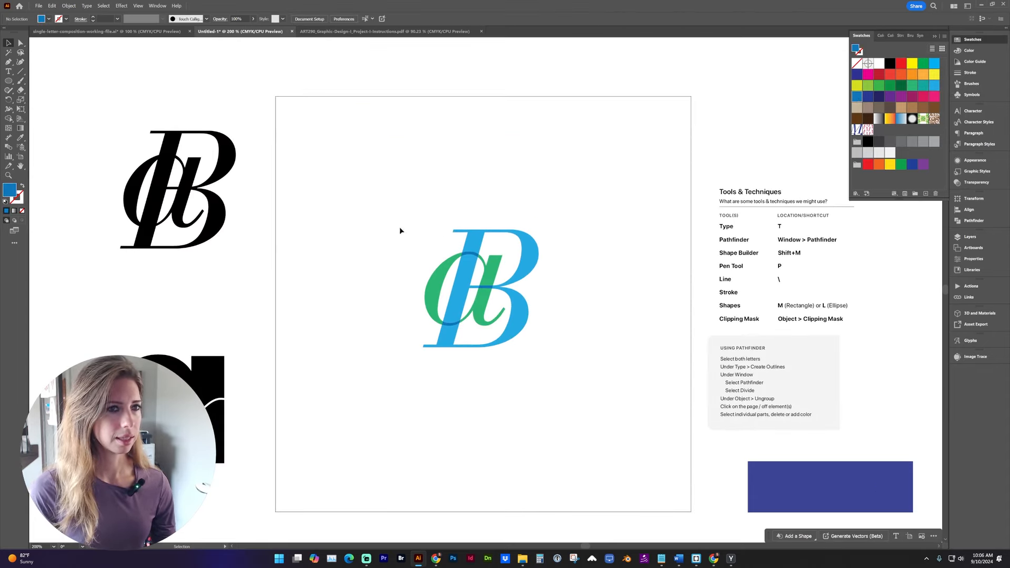
left_click_drag(315, 245, 119, 135)
left_click(255, 187)
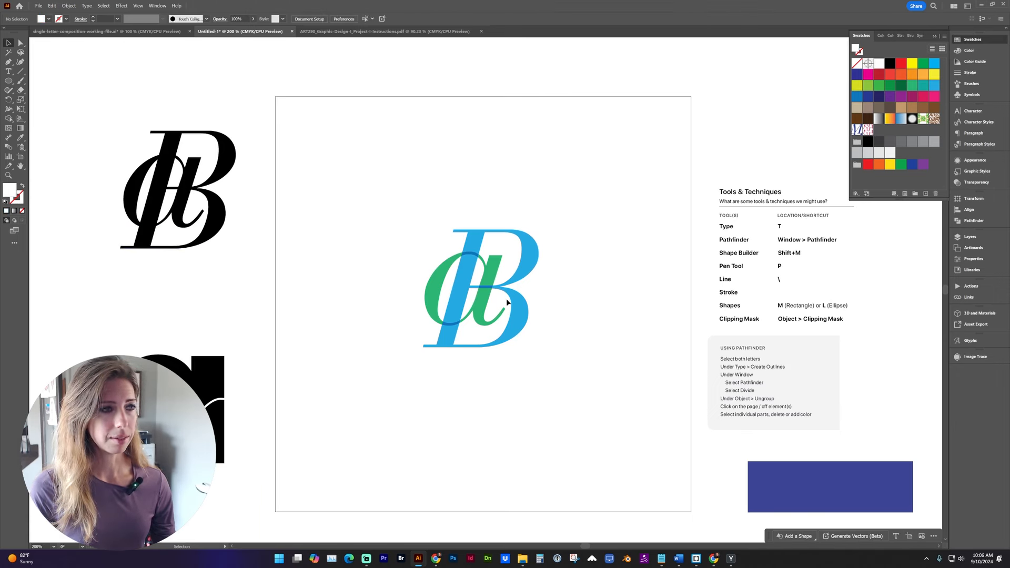
left_click(435, 254)
left_click_drag(484, 305, 617, 187)
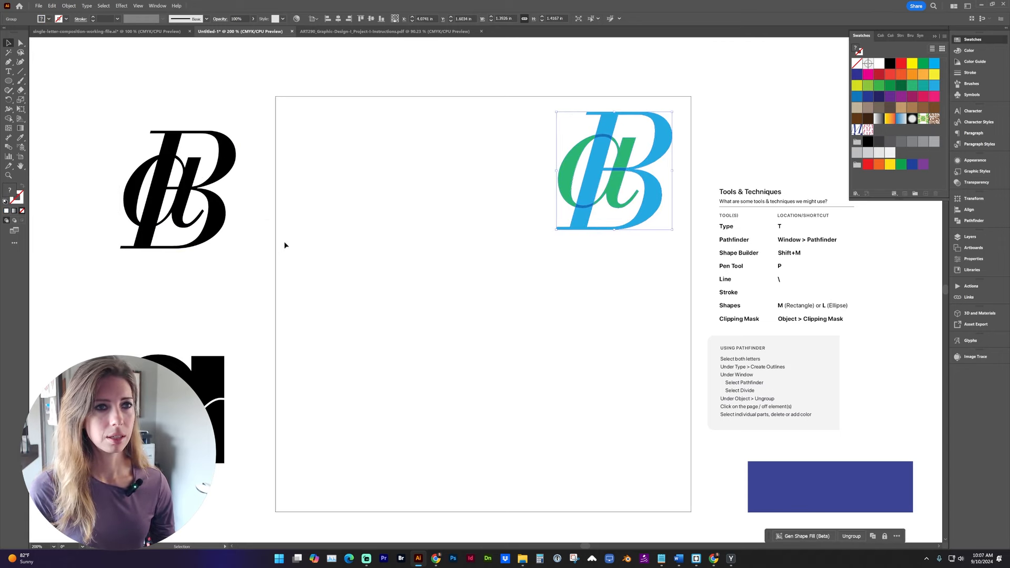
Duplicate the black a and B text from beside the artboard onto its middle, and convert the copy to outlines
left_click_drag(303, 226, 106, 149)
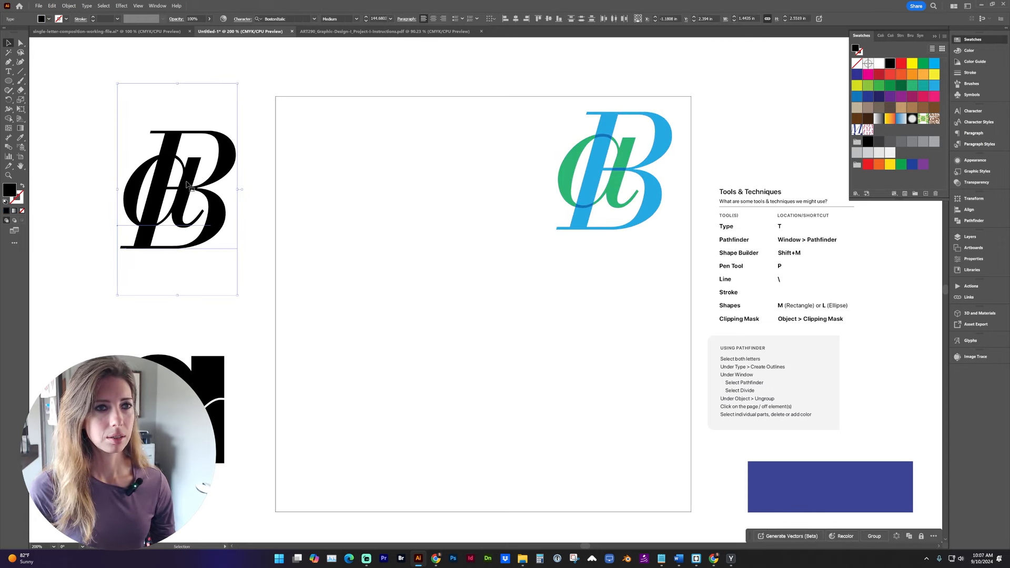
left_click_drag(187, 184, 459, 289)
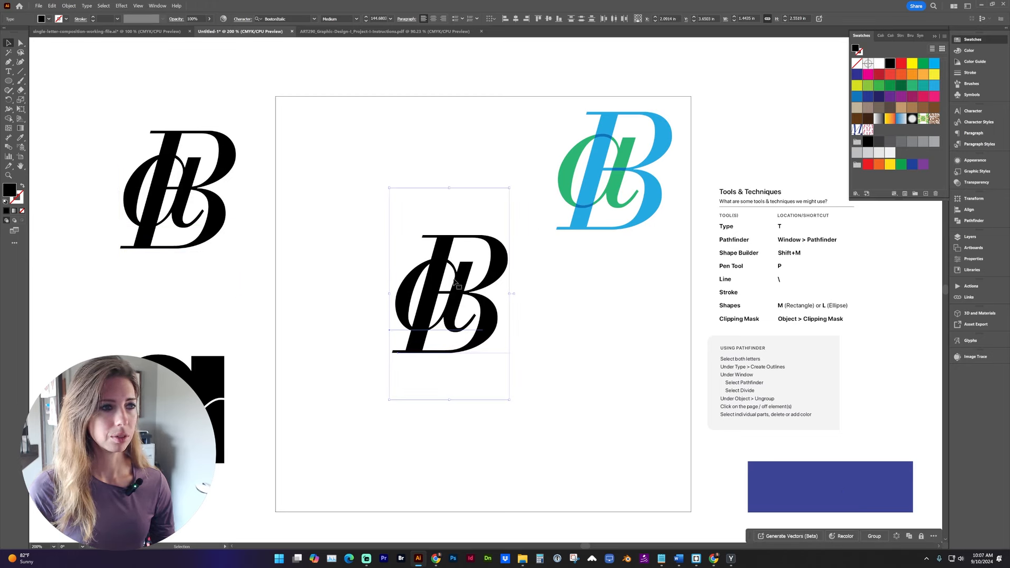
key("z")
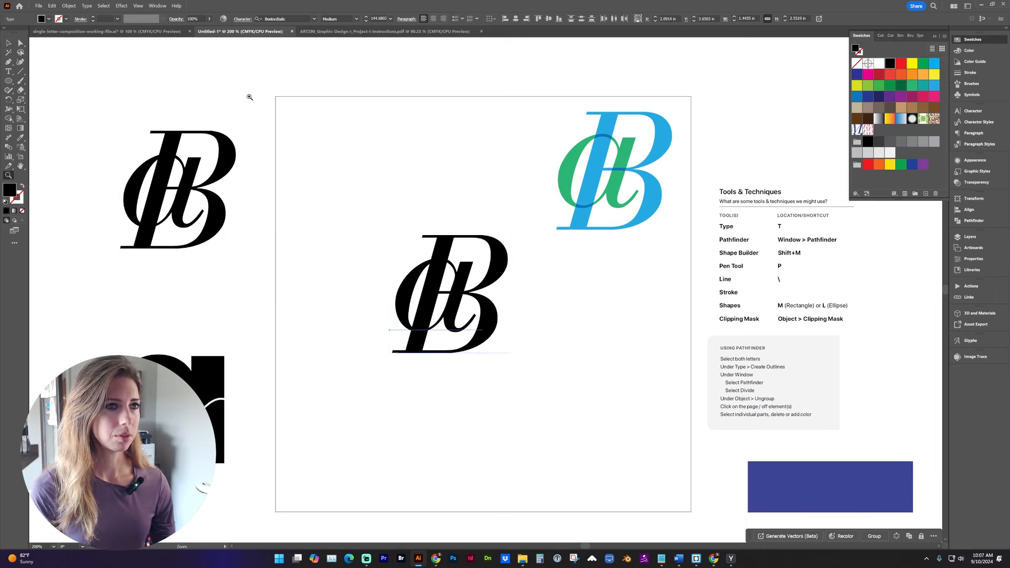
left_click_drag(247, 95, 679, 427)
key("v")
left_click_drag(604, 399, 602, 367)
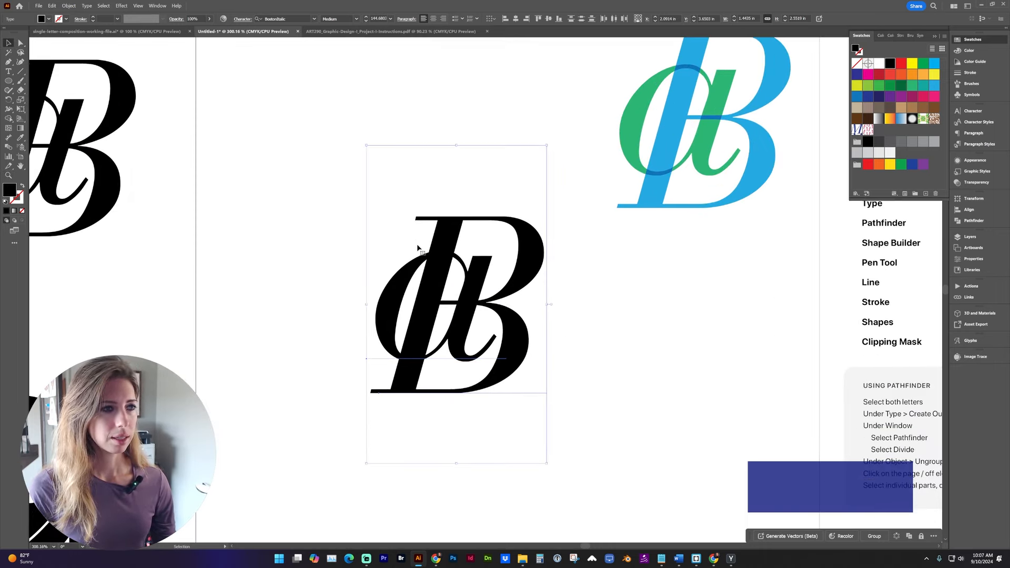
left_click(86, 5)
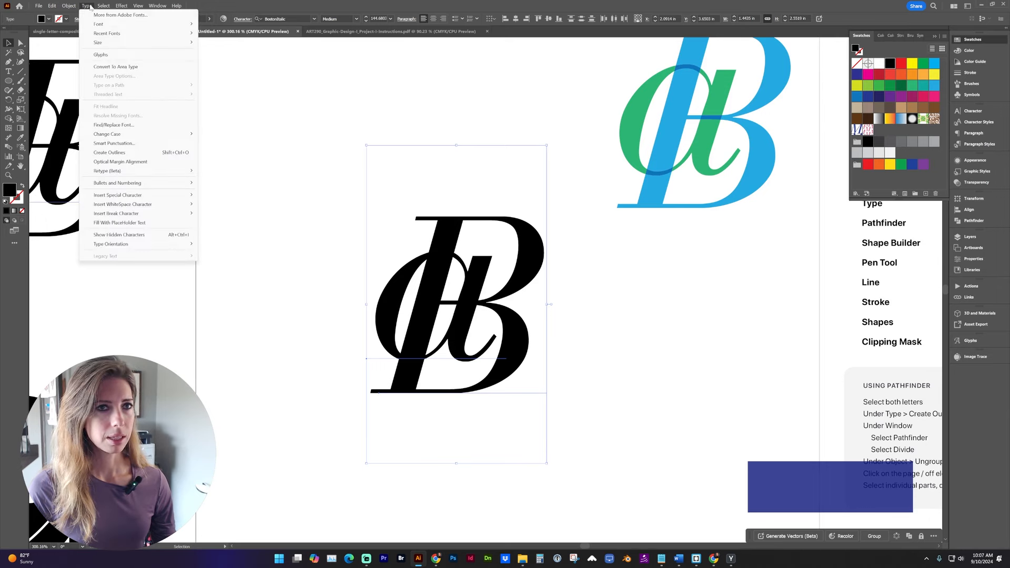
left_click(124, 152)
left_click(342, 327)
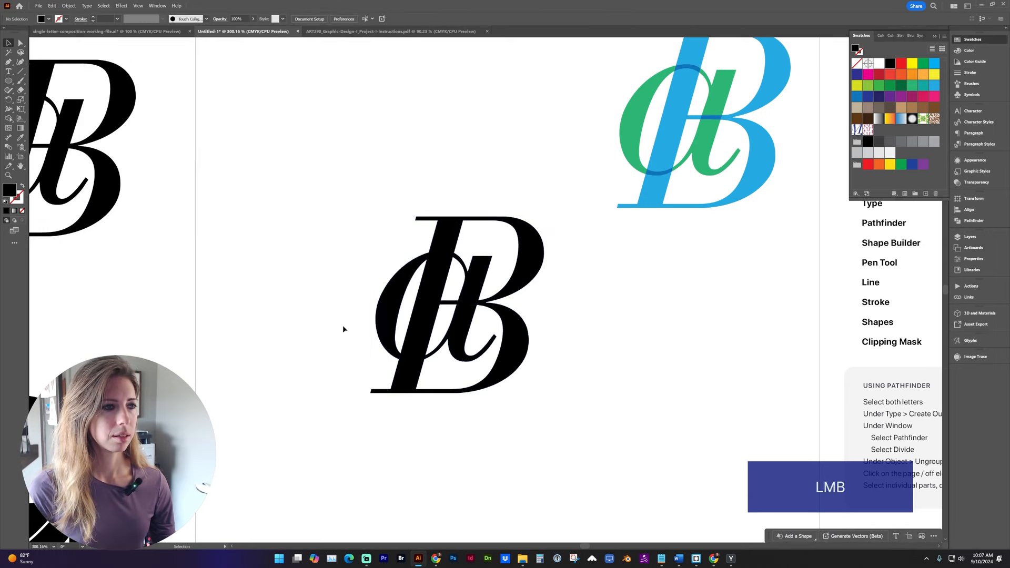
Colour the outlined a green and the outlined B blue by sampling the fills of the finished coloured version with the Eyedropper
left_click(471, 280)
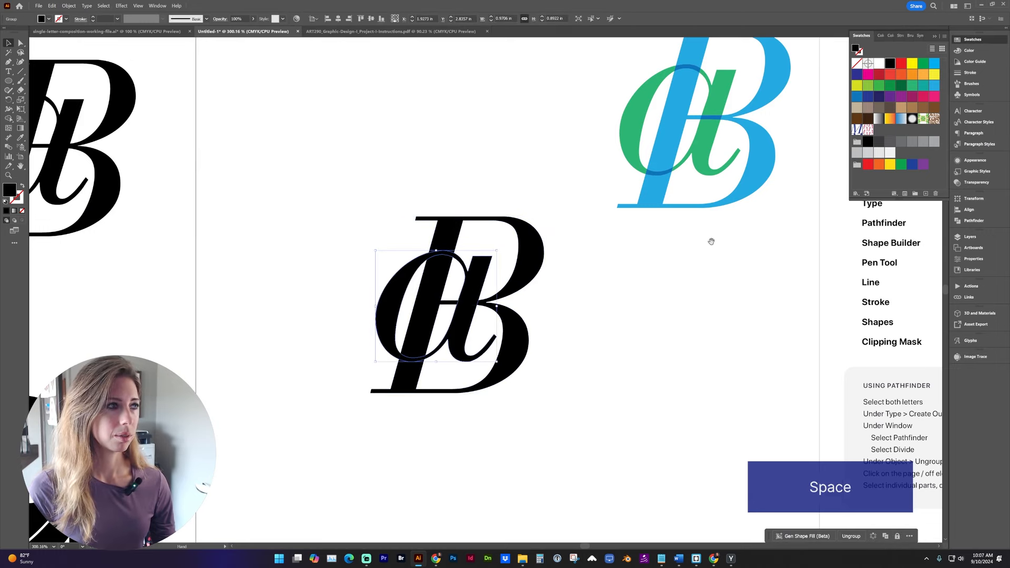
left_click_drag(710, 239, 690, 260)
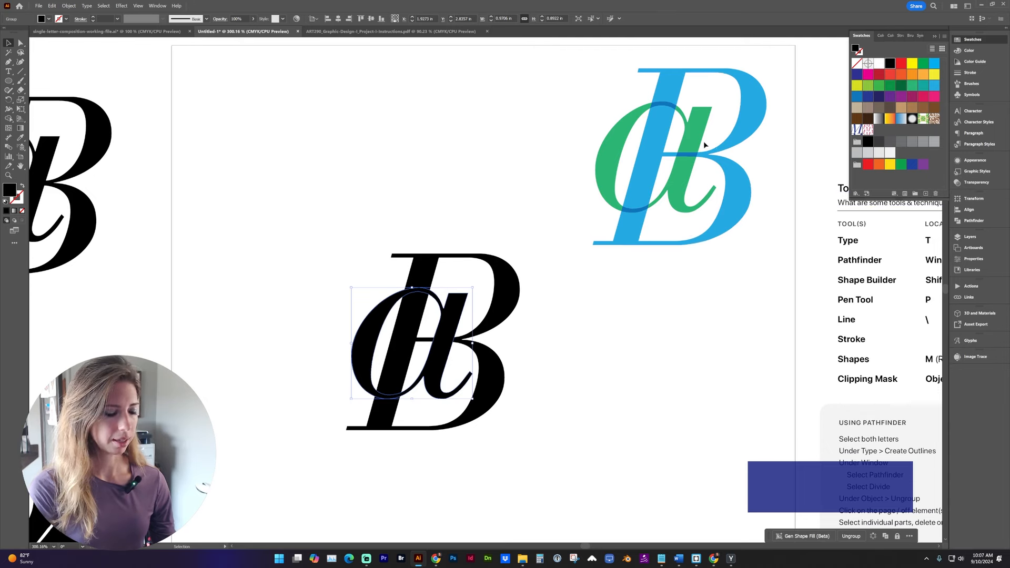
key("i")
left_click(614, 135)
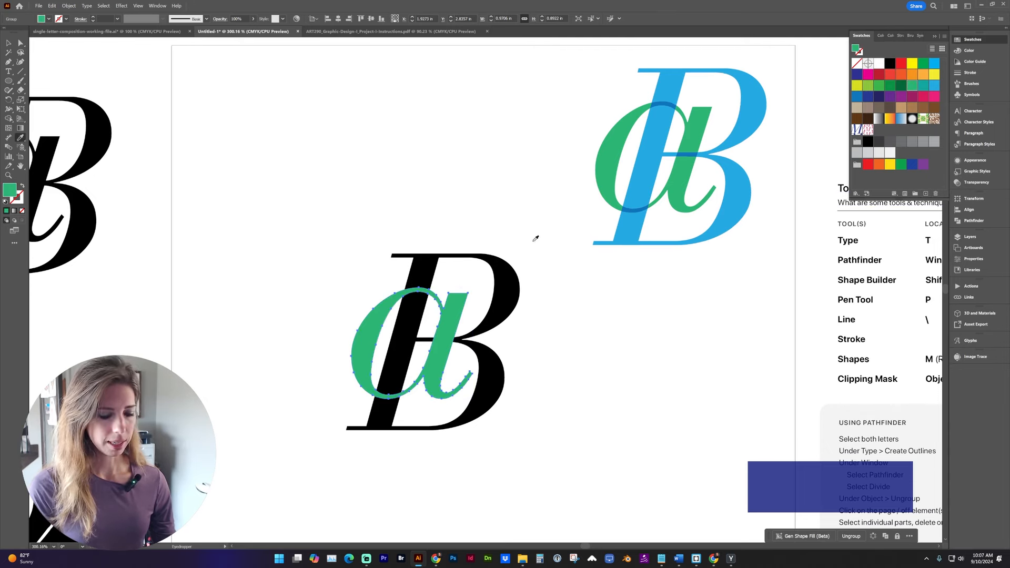
key("v")
left_click(503, 293)
key("i")
left_click(756, 86)
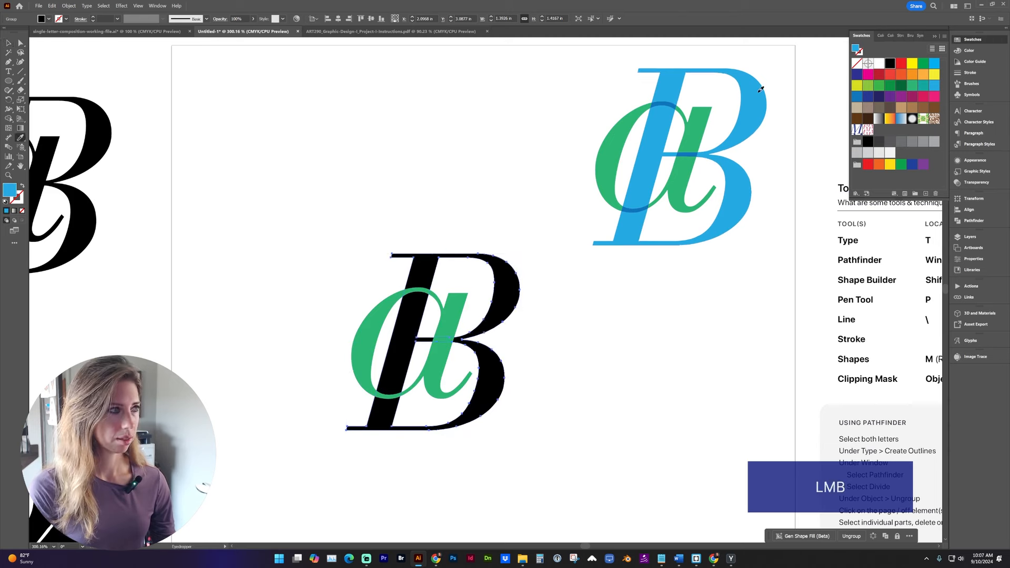
Try the Color Burn and Overlay blend modes on the green a, and undo the blend changes
key("v")
left_click(458, 313)
left_click(354, 326)
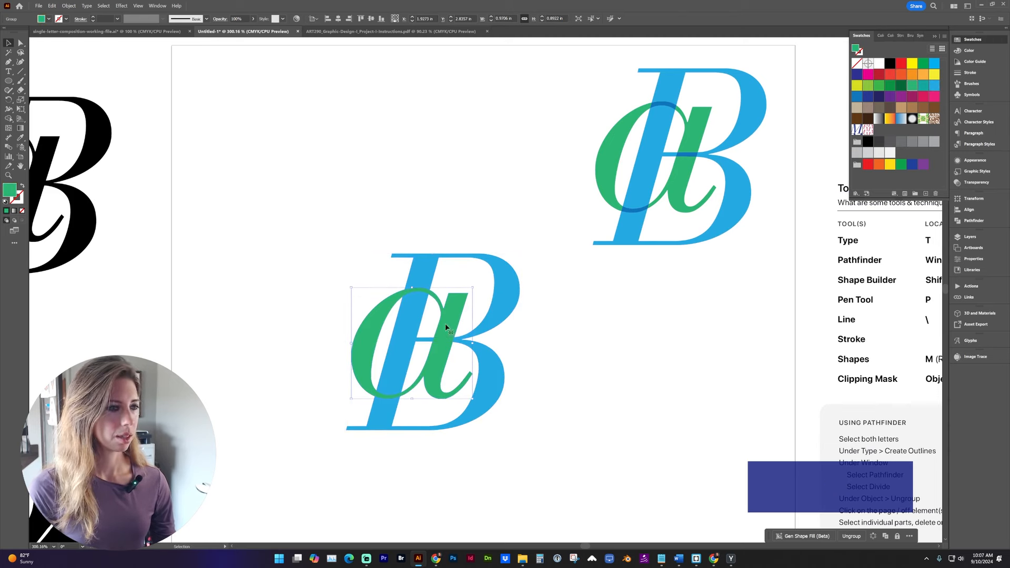
left_click(974, 182)
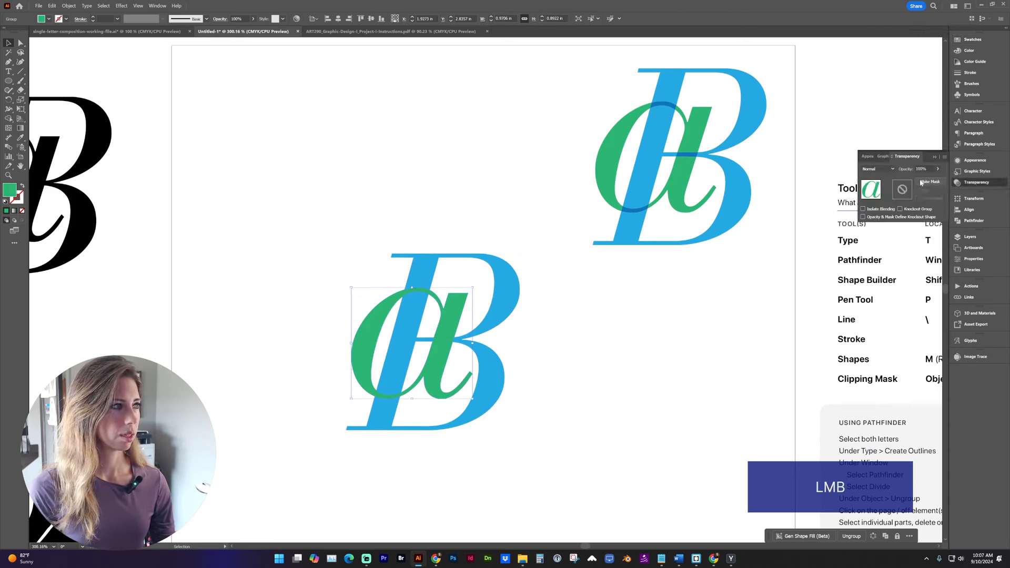
left_click(877, 169)
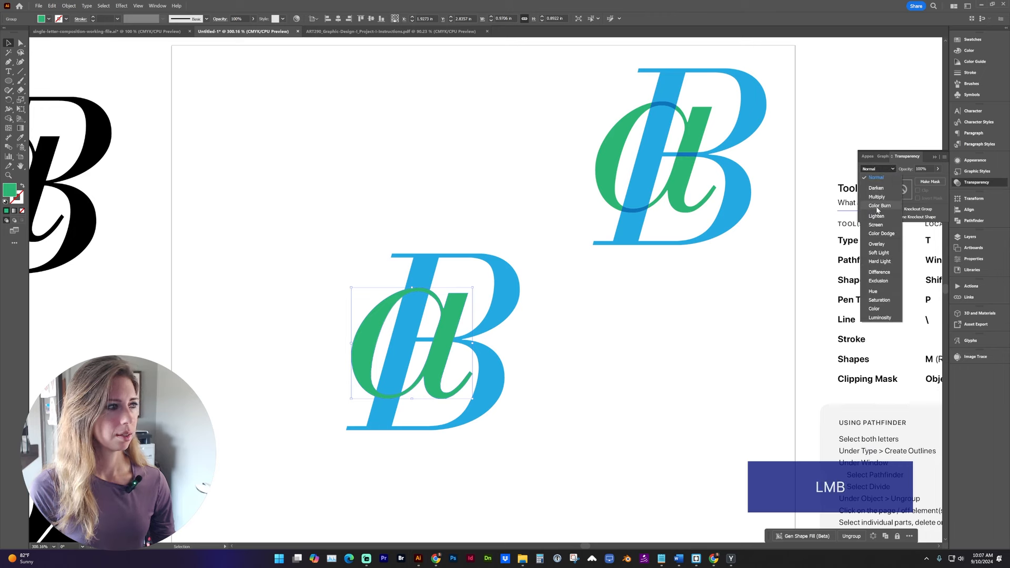
left_click(877, 206)
left_click(616, 322)
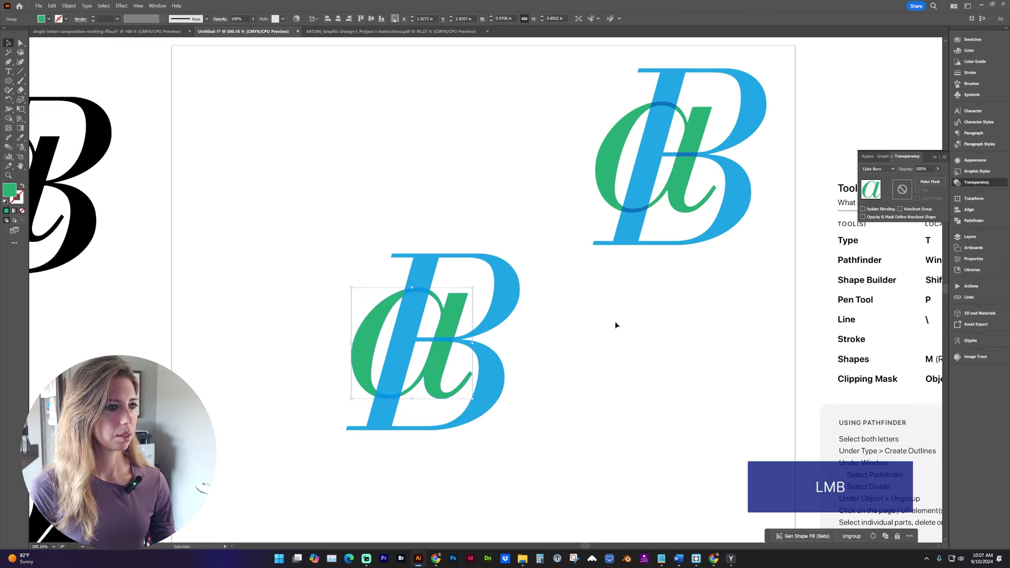
left_click(451, 323)
left_click(876, 169)
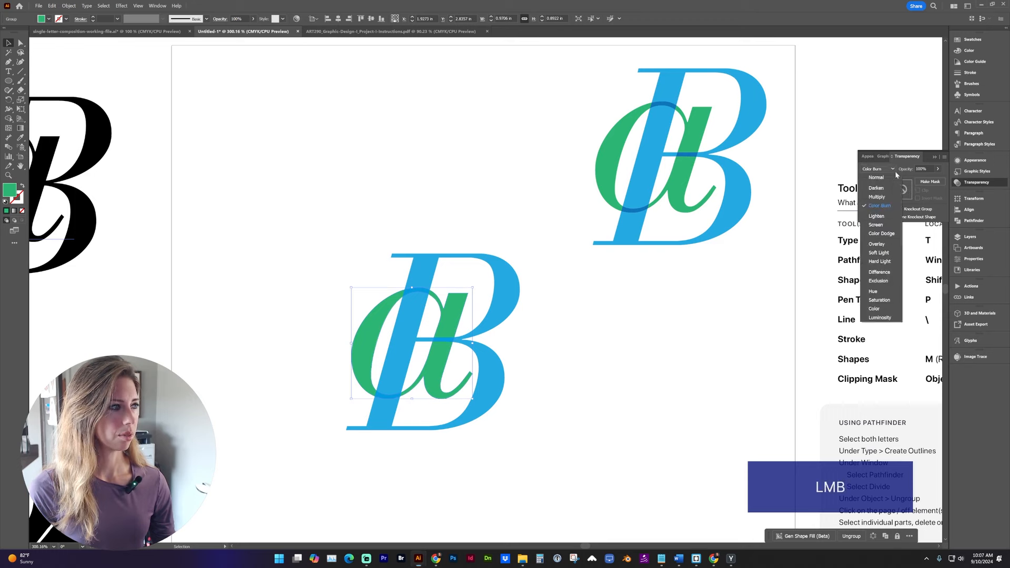
left_click(880, 247)
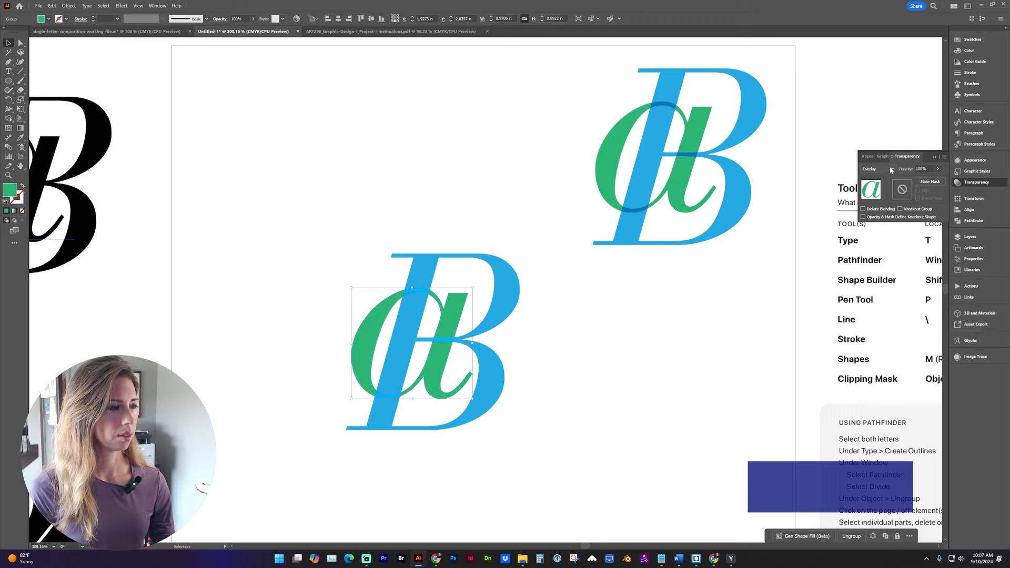
left_click(610, 343)
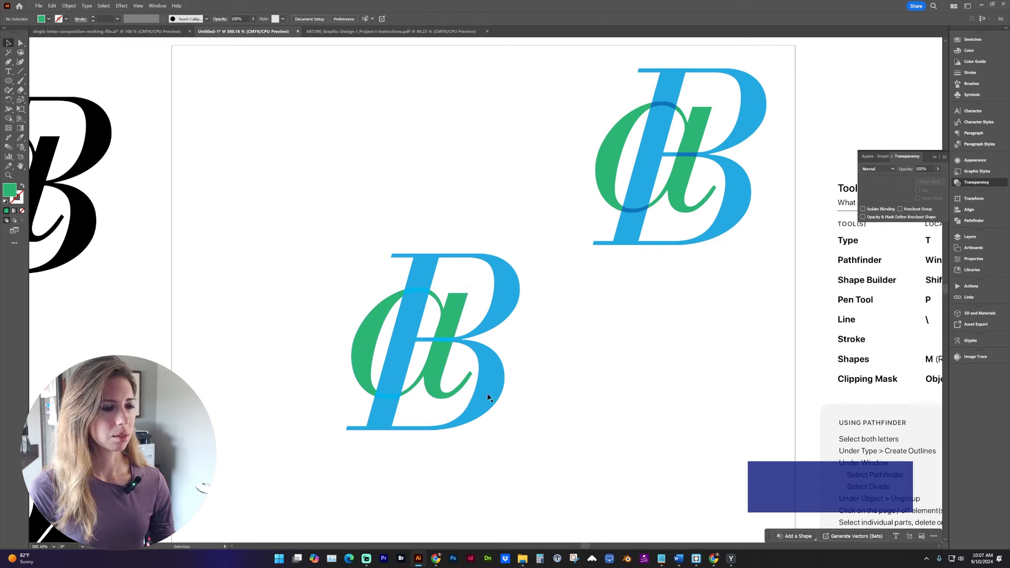
key("ctrl+z")
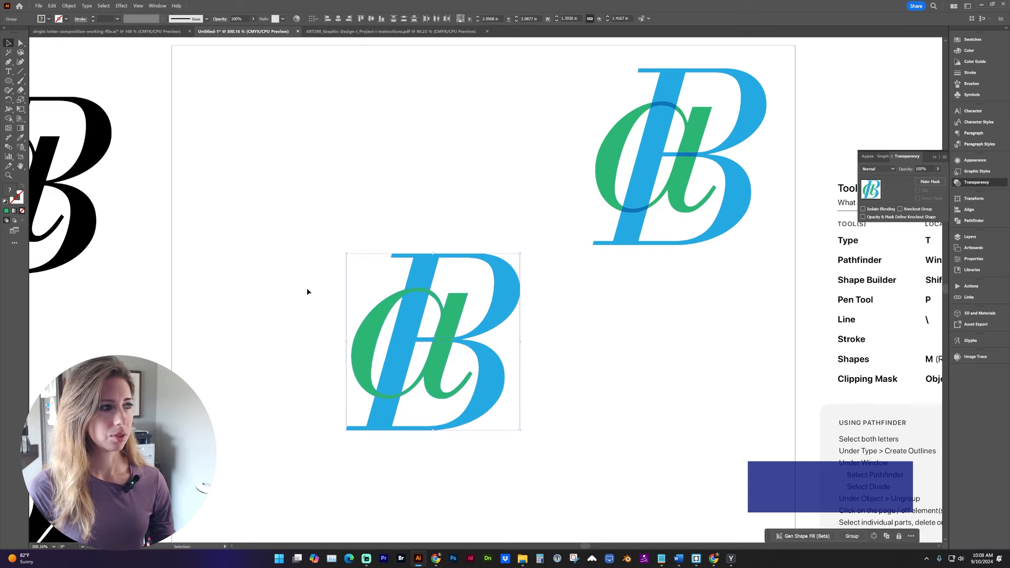
With both letters selected, use Shape Builder to merge the a's left bowl, top overlap and upper arc across the B's stem
key("ctrl+minus")
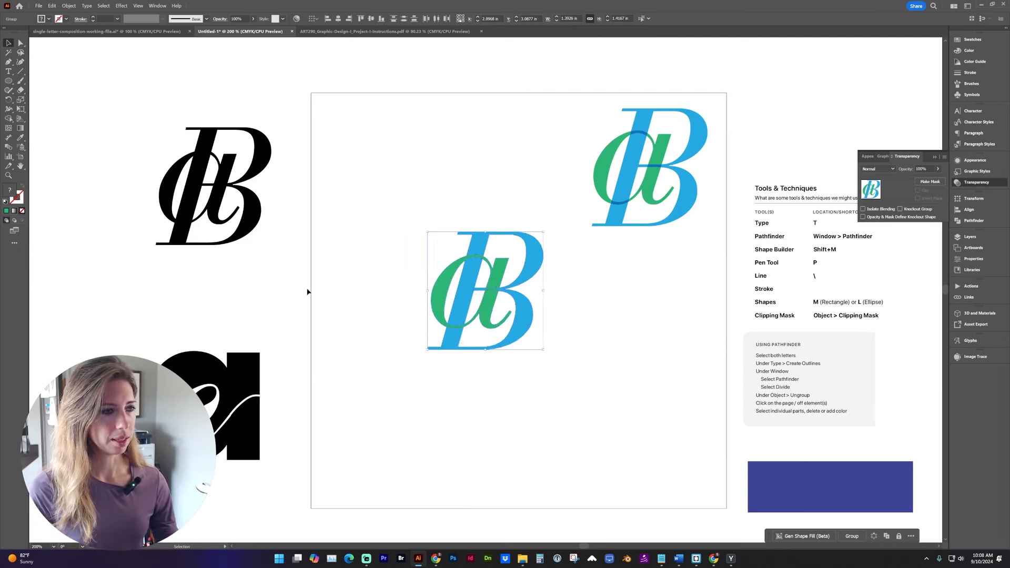
left_click_drag(404, 253, 335, 270)
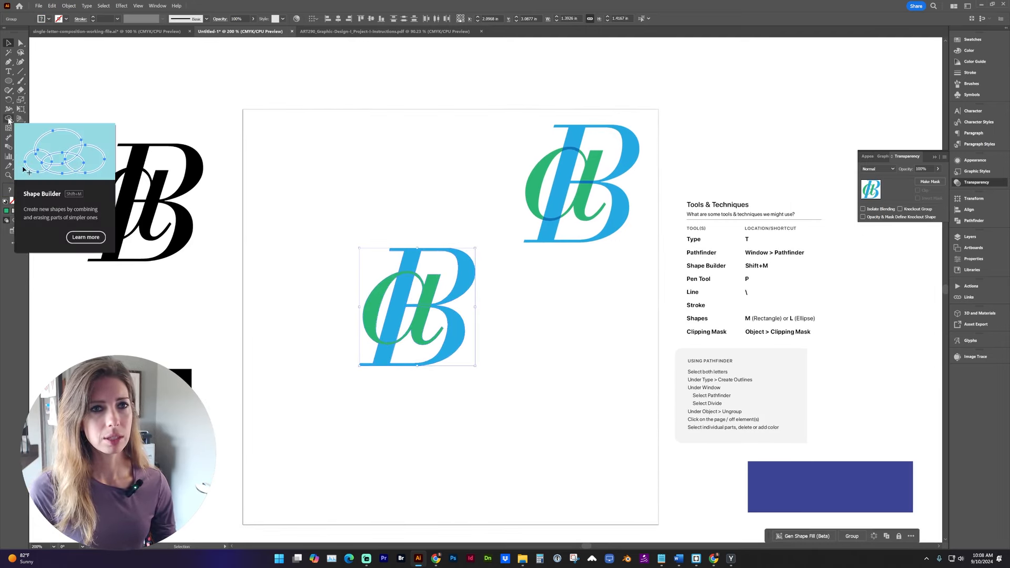
key("shift")
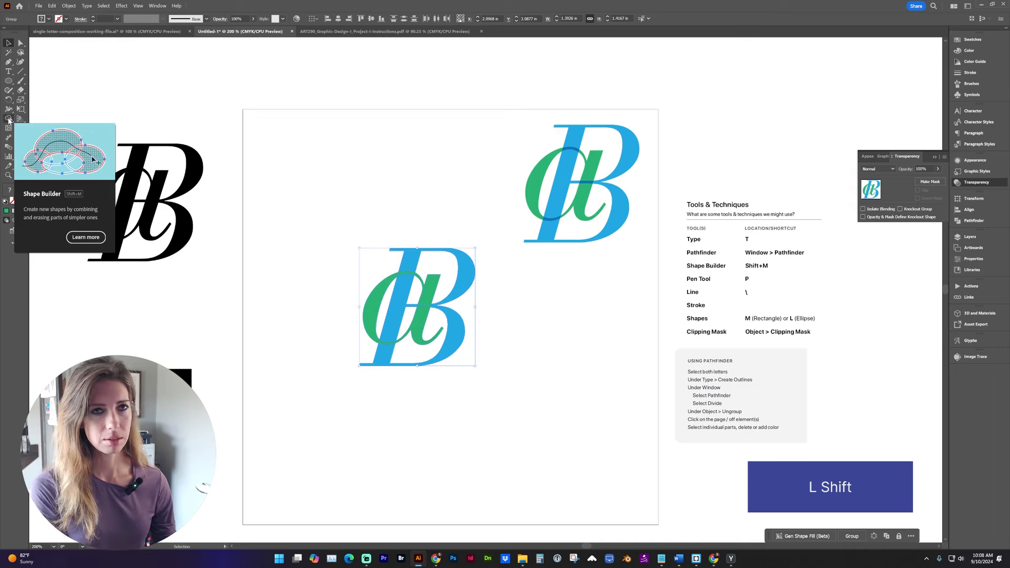
key("shift+m")
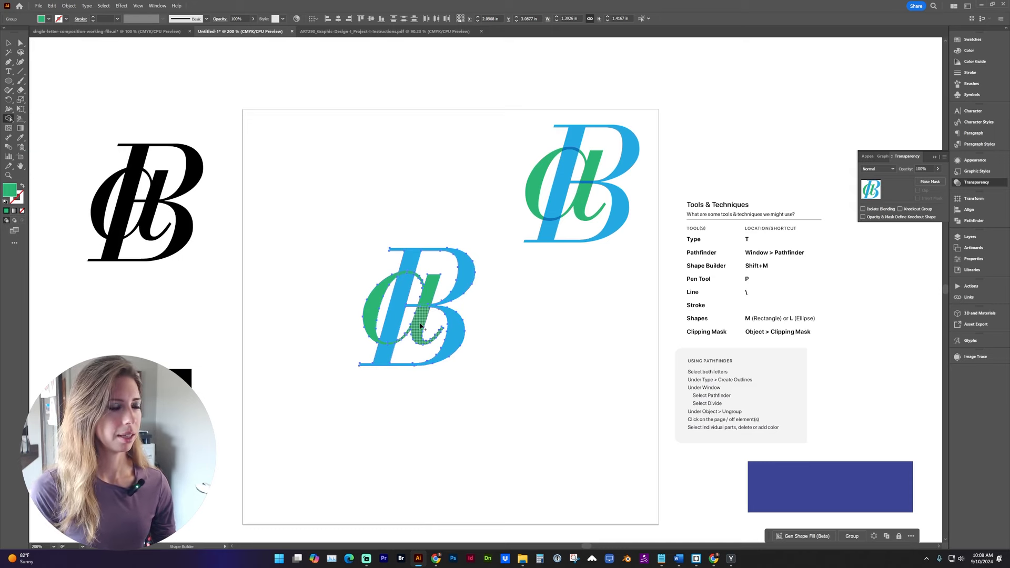
key("z")
left_click_drag(335, 207, 528, 399)
key("shift+m")
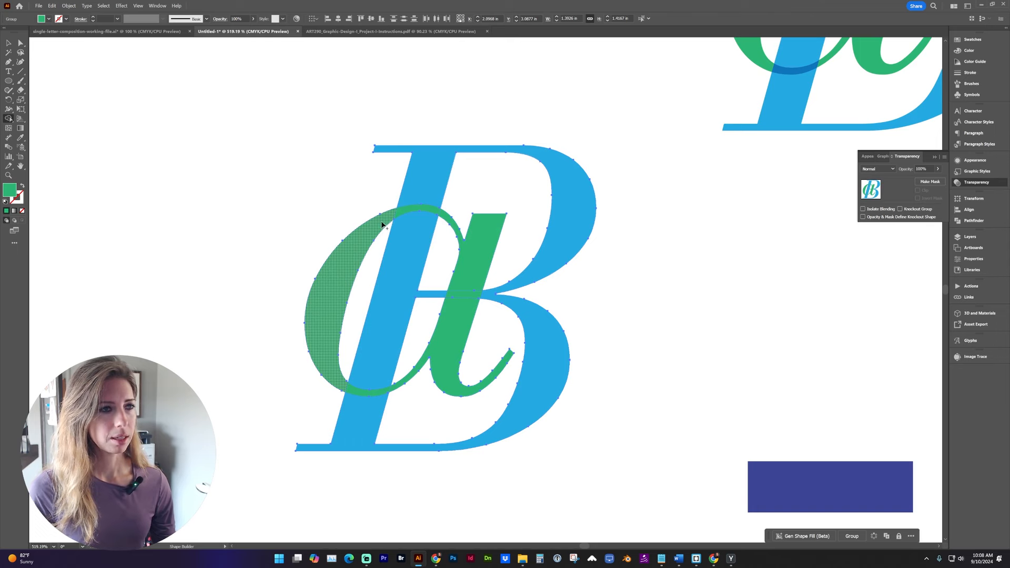
mouse_move(383, 225)
left_mouse_down()
mouse_move(432, 207)
mouse_move(445, 220)
left_mouse_up()
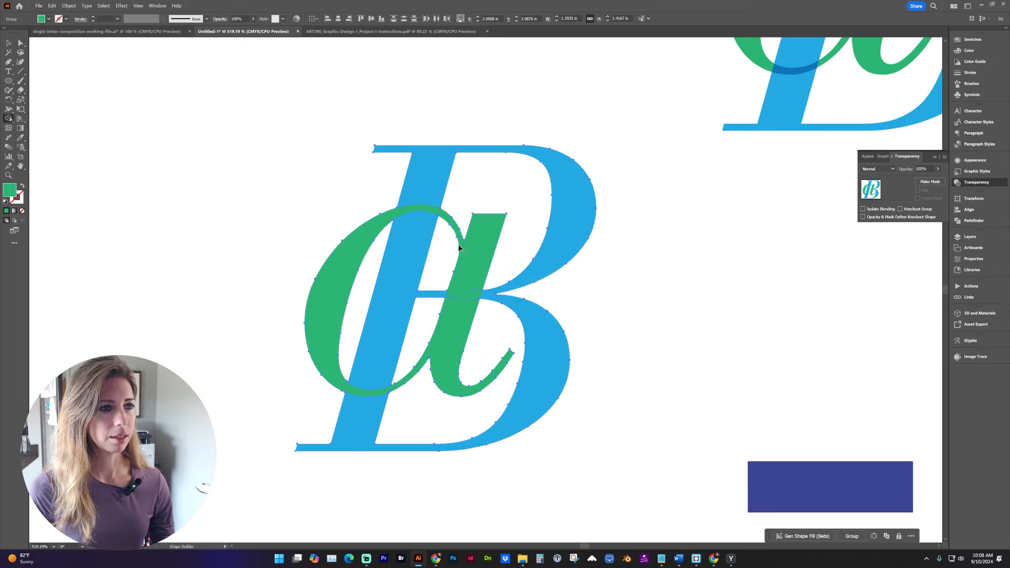
Select both overlapping letters, ungroup them into separate pieces, and deselect everything
key("v")
left_click(476, 257)
left_click(484, 251)
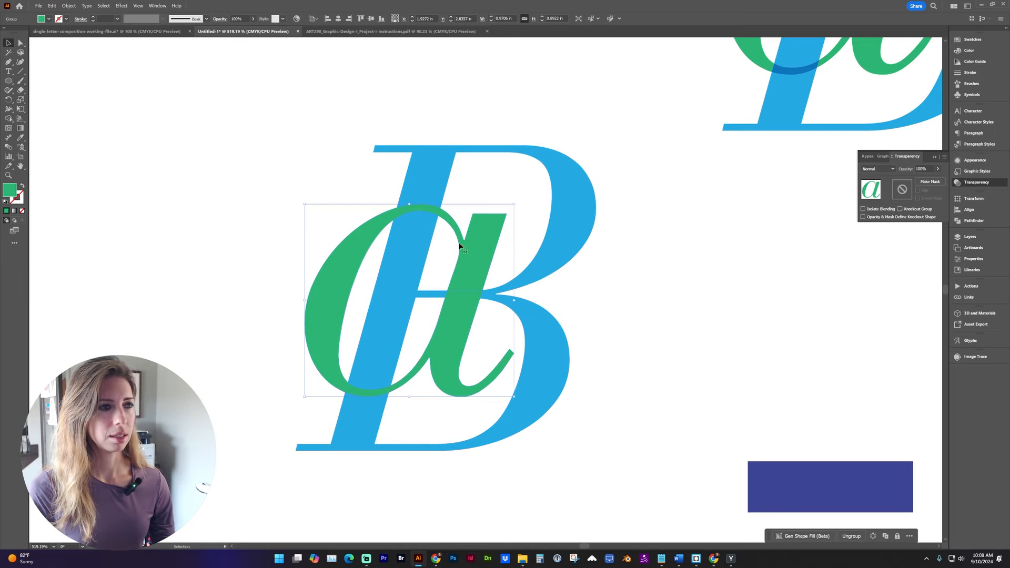
left_click_drag(200, 119, 593, 394)
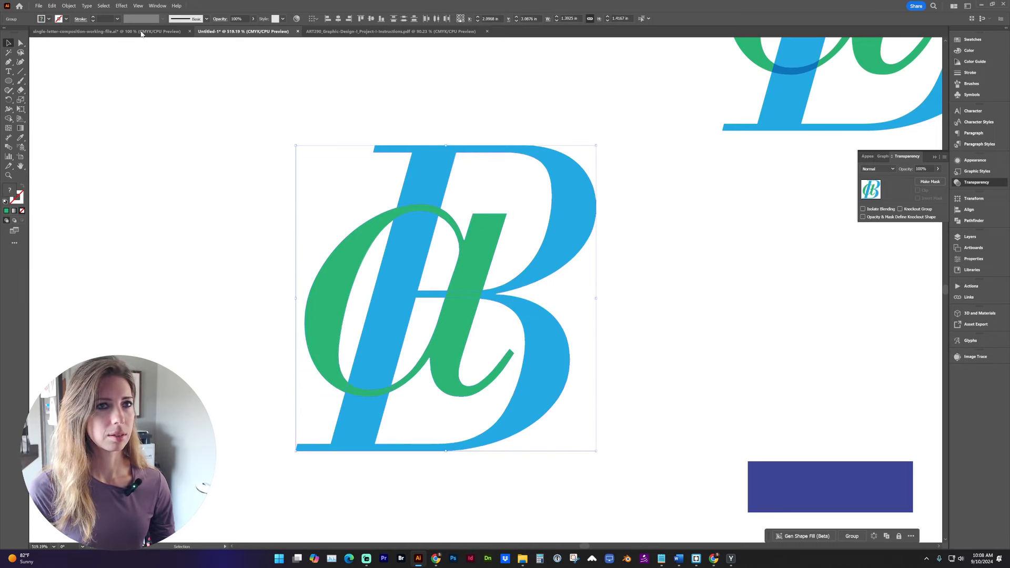
left_click(69, 5)
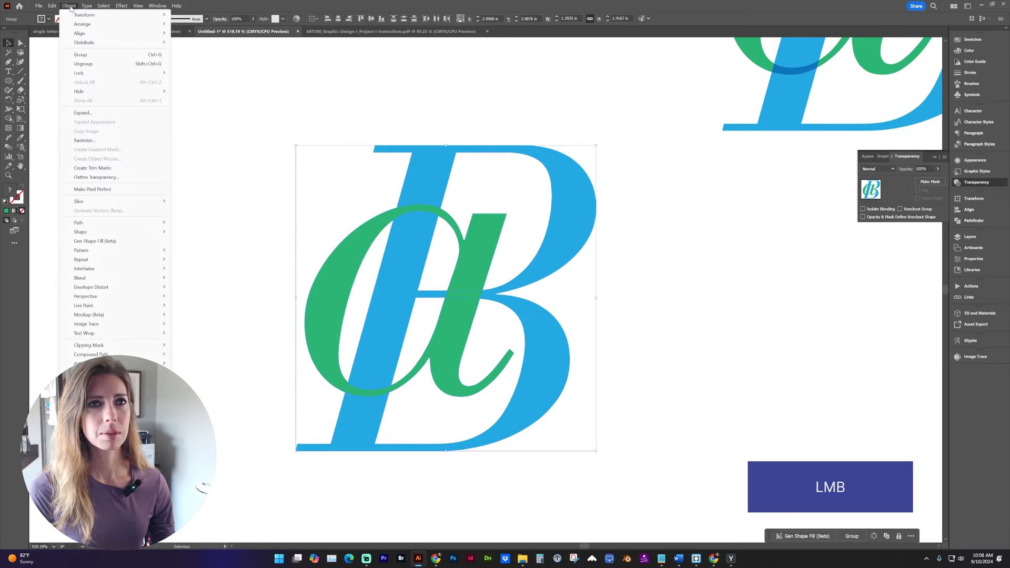
left_click(74, 54)
left_click(235, 216)
Move the a's merged upper piece away from the B, undo the move, and select the a's lower piece
left_click_drag(341, 272, 136, 240)
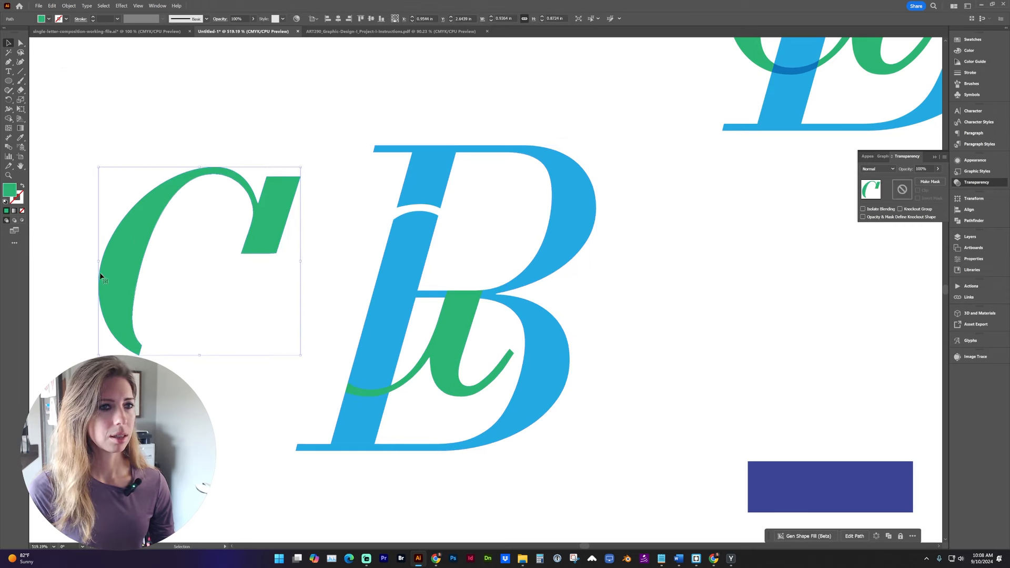
key("ctrl+z")
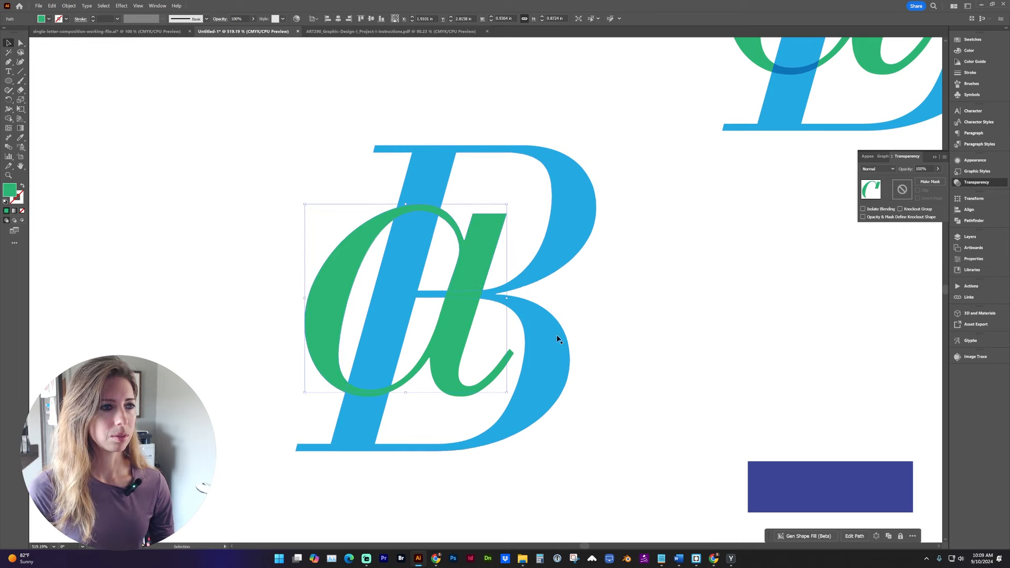
left_click(370, 398)
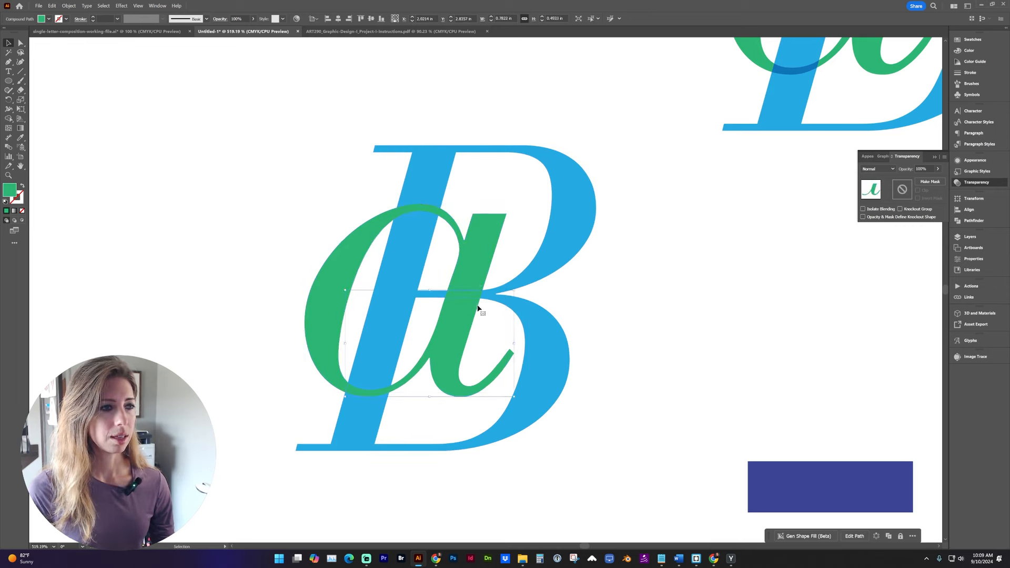
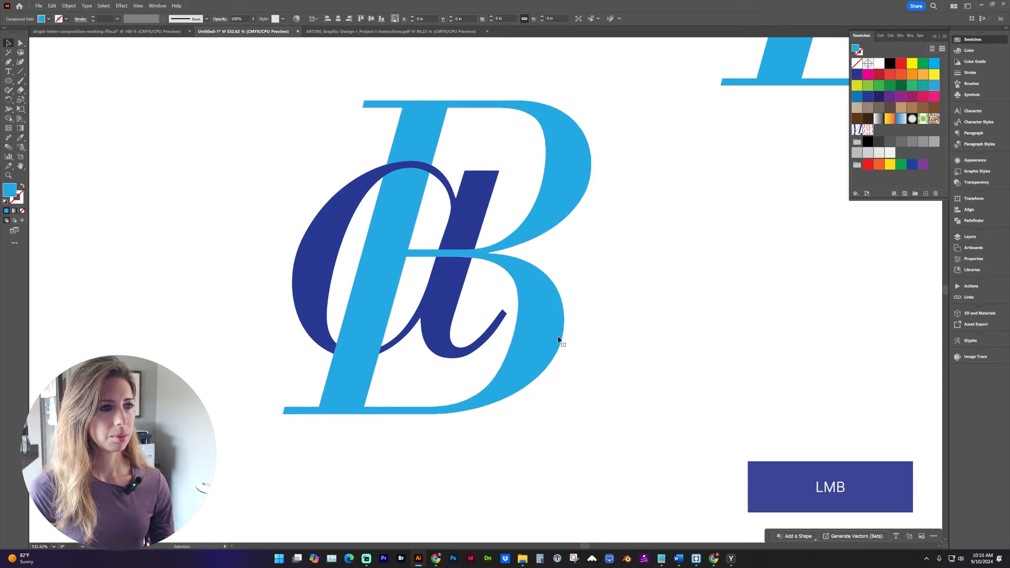
With both letters selected, remove the a's lower piece using Shape Builder, and undo the removal
left_click(558, 339)
left_click_drag(633, 438, 204, 111)
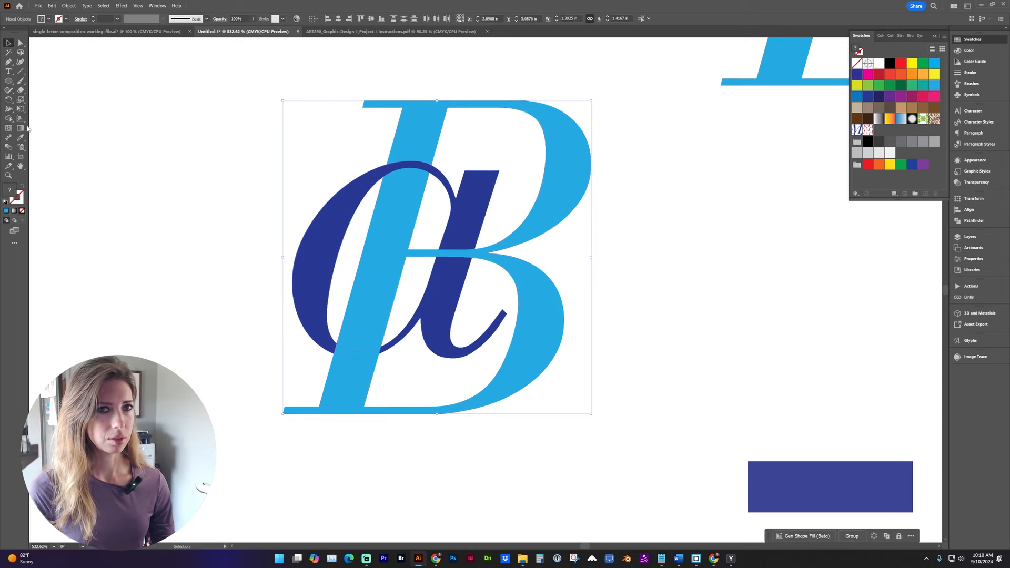
key("shift+m")
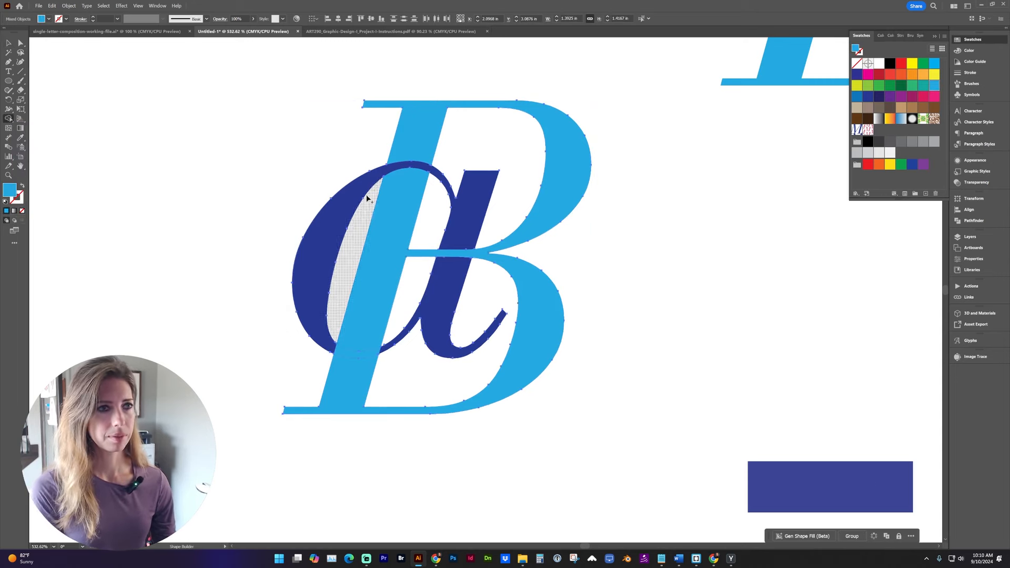
key("alt")
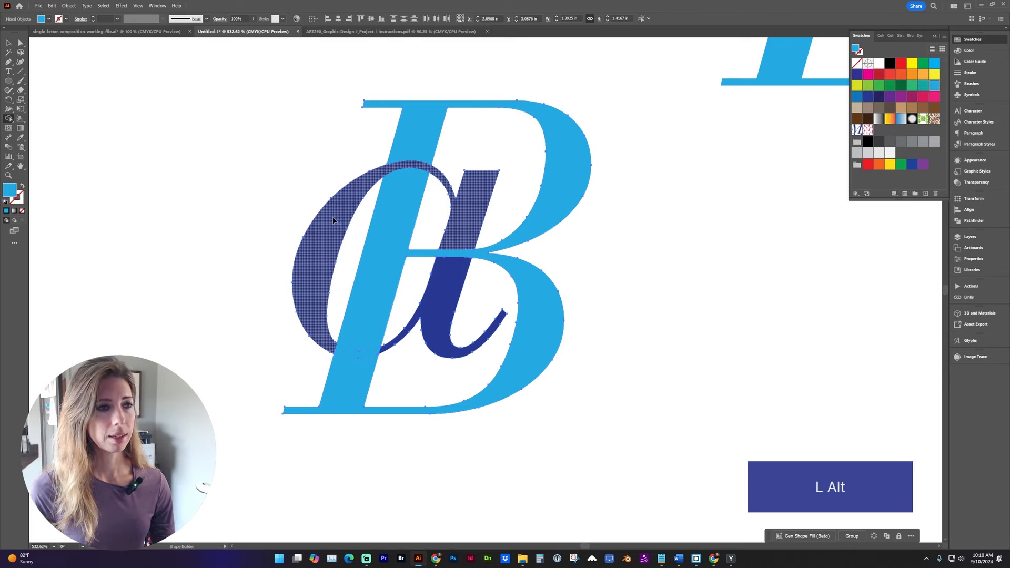
left_click(442, 289, "alt")
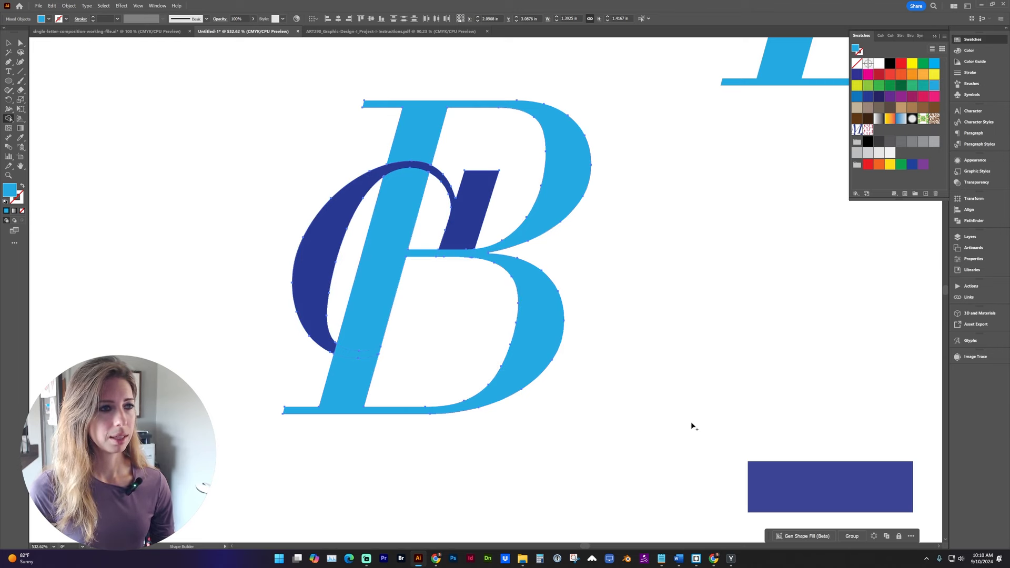
key("ctrl")
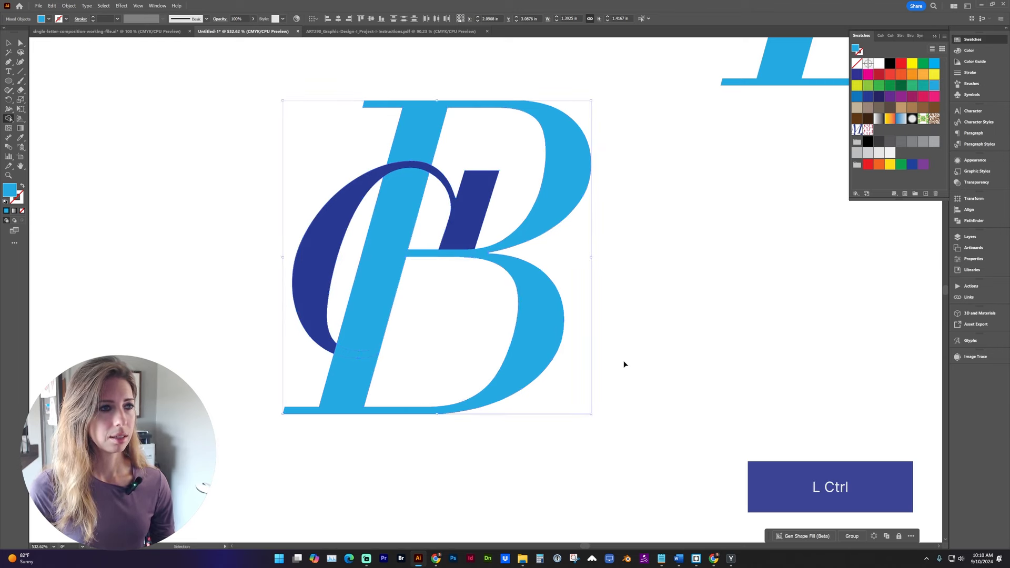
key("ctrl+z")
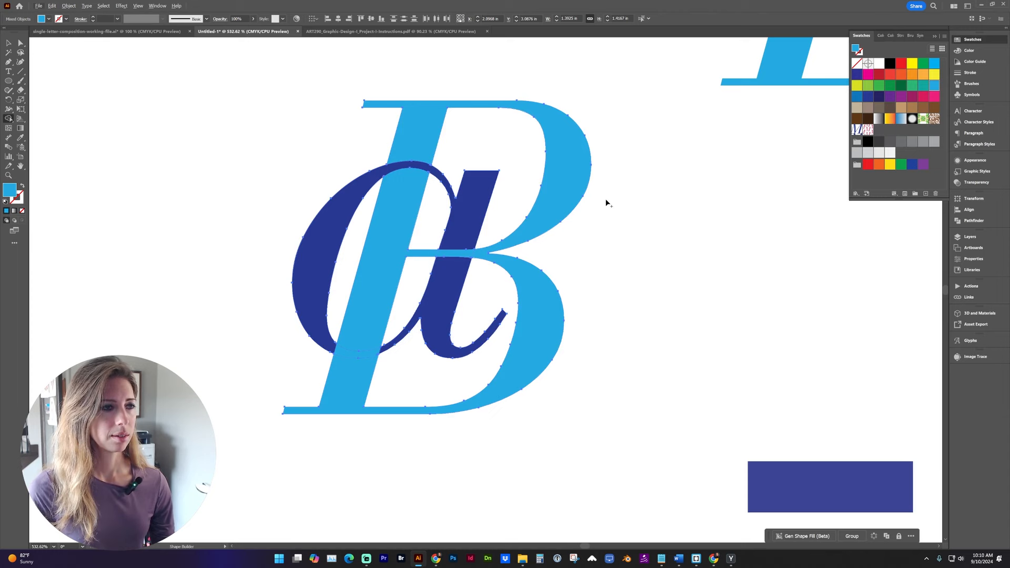
Use Shape Builder to merge the open areas of the B's upper counter around the a into the light blue B
left_click_drag(488, 147, 566, 148)
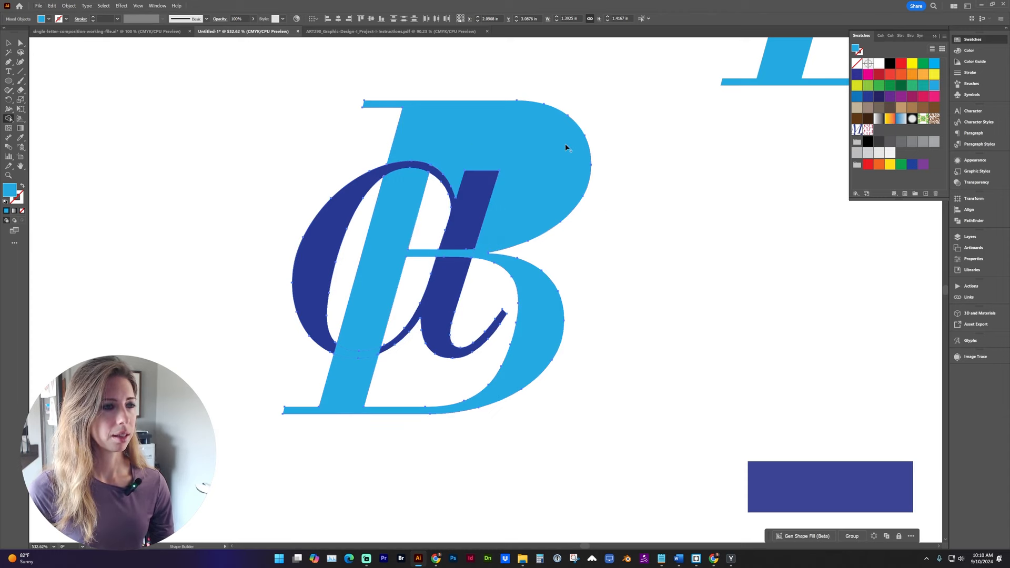
mouse_move(416, 220)
left_mouse_down()
mouse_move(406, 218)
mouse_move(429, 220)
left_mouse_up()
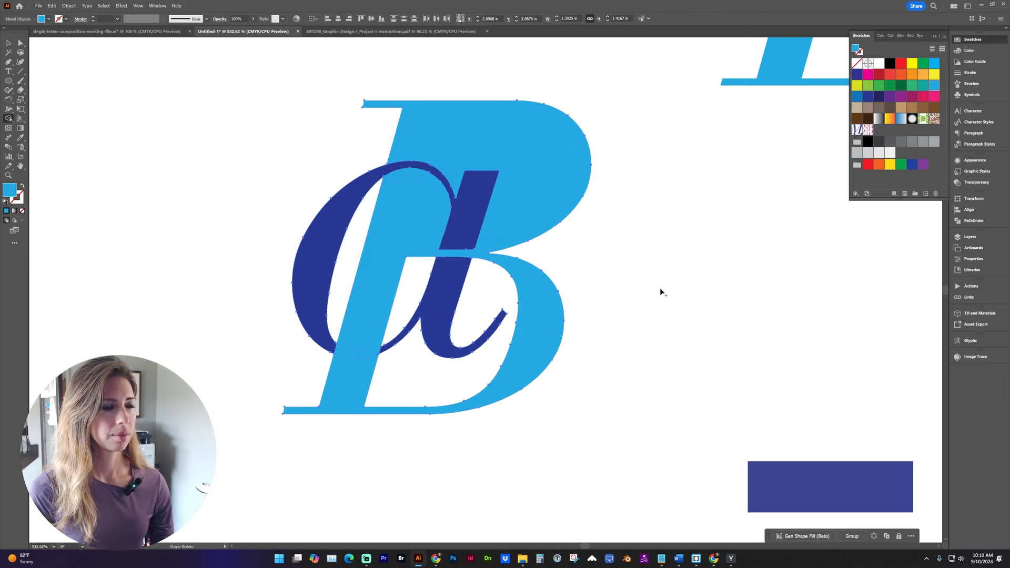
Select only the a's dark blue upper piece and make its fill white
key("a")
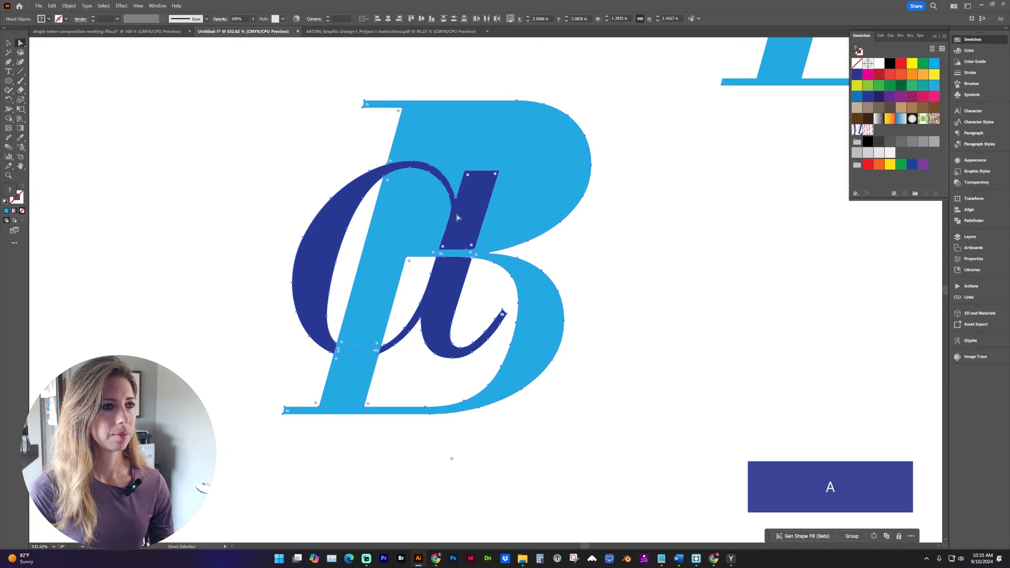
left_click(468, 211)
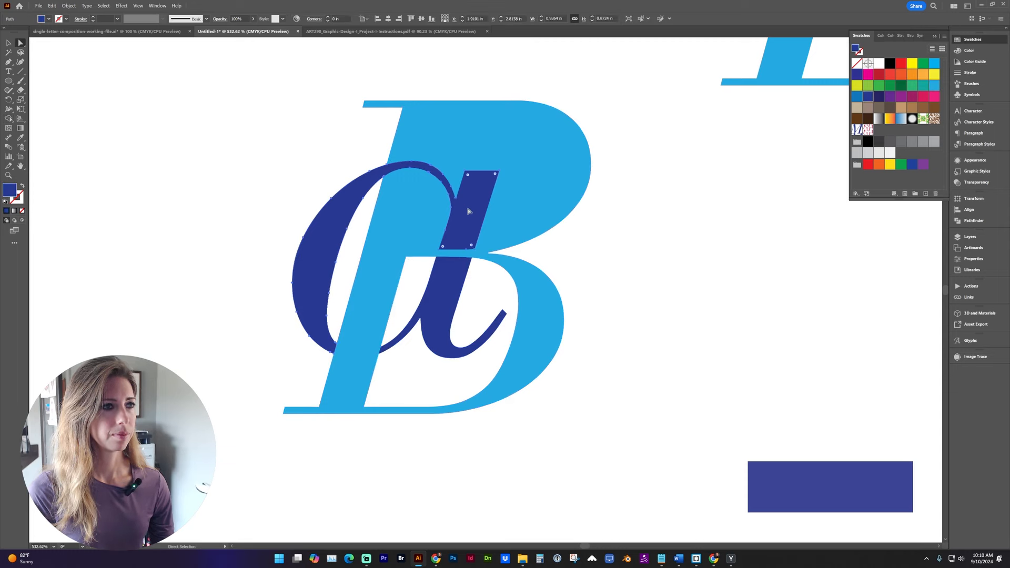
key("Delete")
key("v")
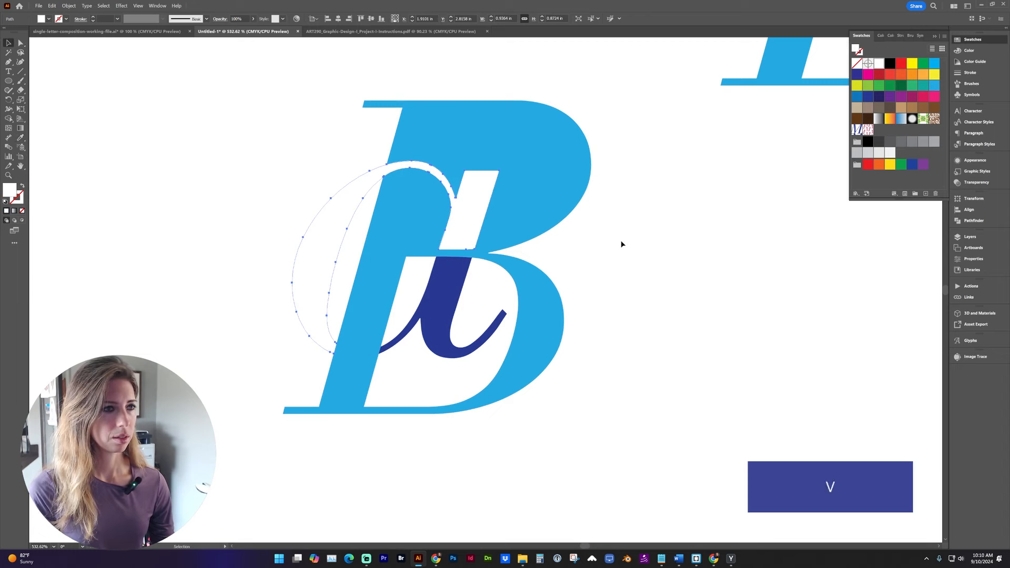
Recolour the a's dark blue lower piece by sampling the B's light blue with the Eyedropper
key("ctrl+minus")
key("ctrl+minus")
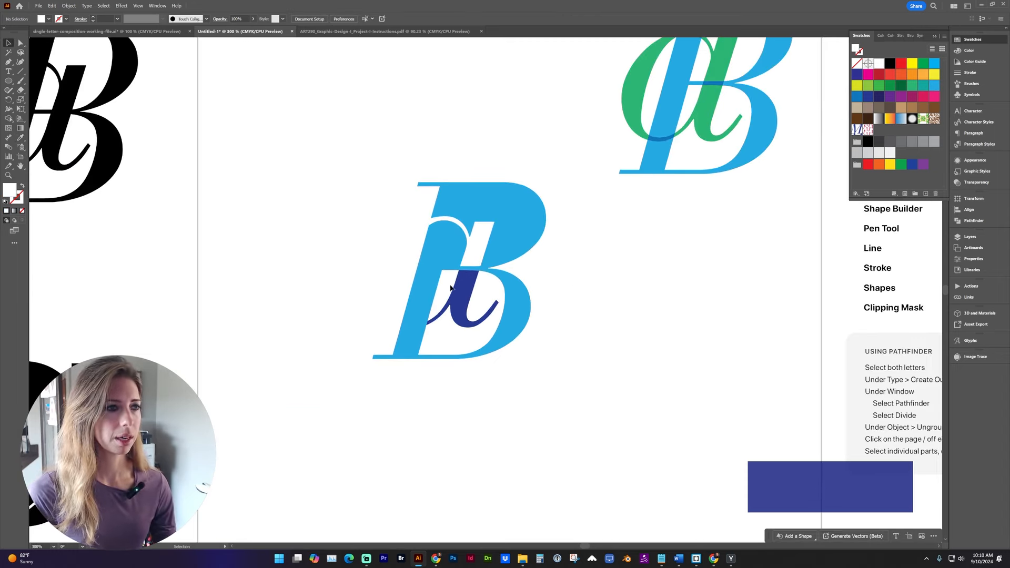
left_click(458, 292)
key("i")
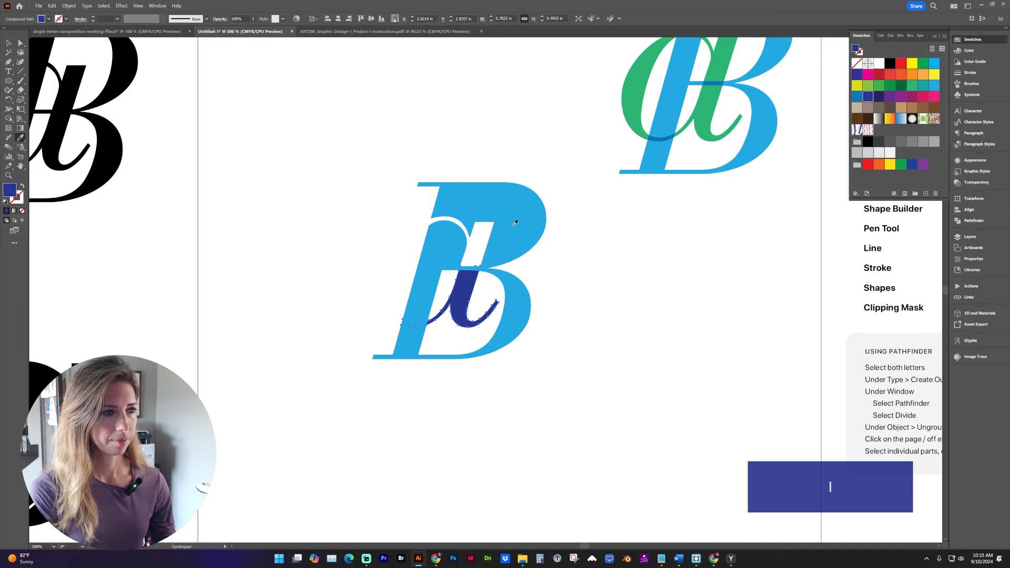
left_click(515, 222)
Select all pieces of the a and B composition and combine the same-coloured shapes with Pathfinder Merge
key("v")
left_click_drag(564, 450, 333, 172)
key("z")
left_click_drag(320, 132, 629, 422)
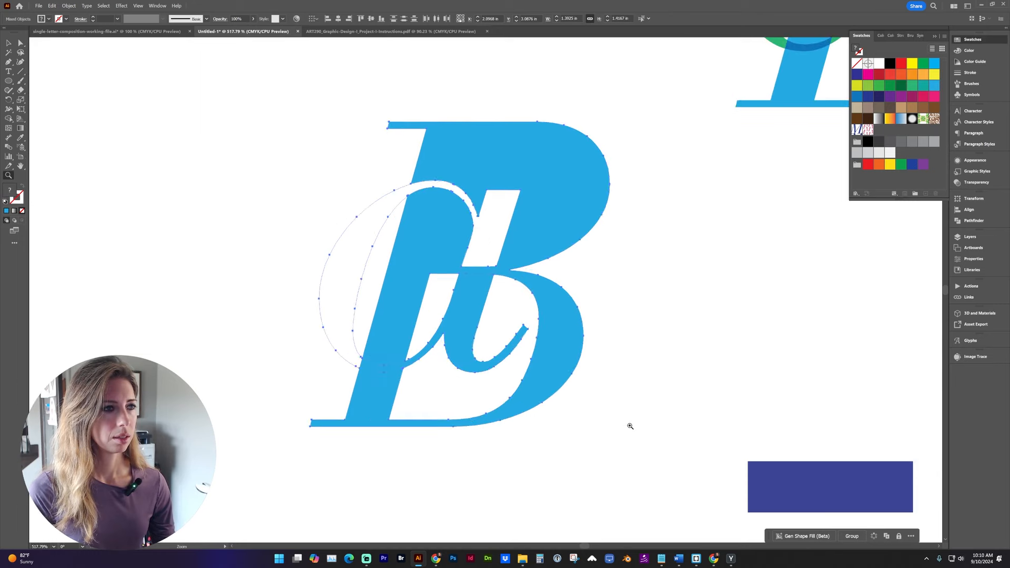
key("v")
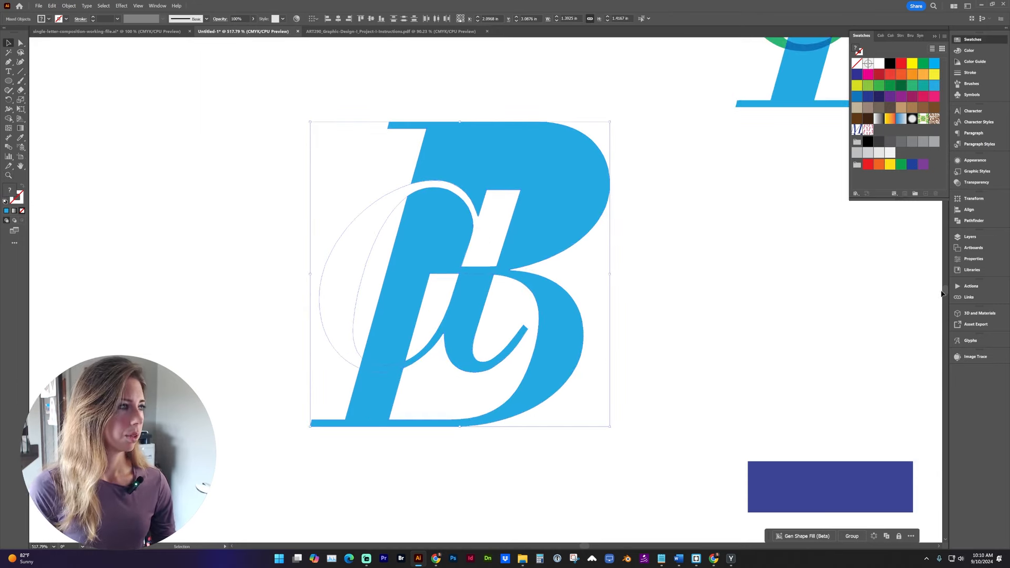
left_click(972, 221)
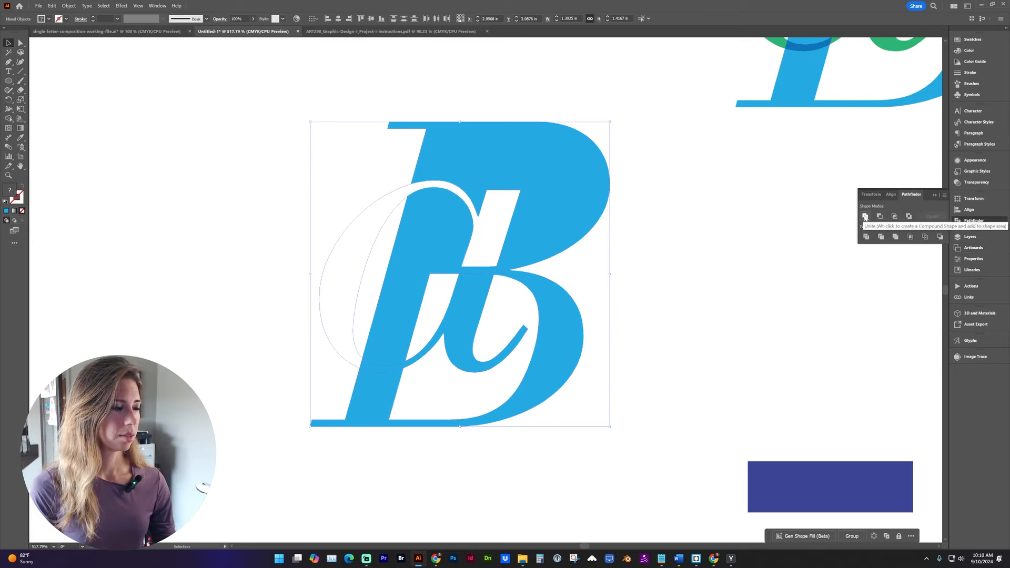
left_click(895, 238)
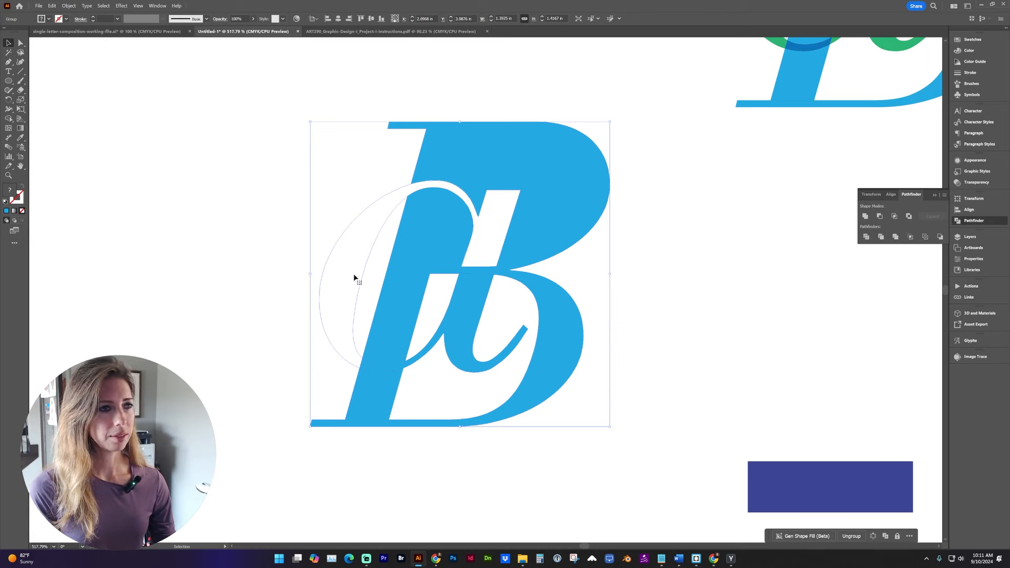
Isolate the merged group, cut out the a's white upper piece, and exit isolation
double_click(358, 251)
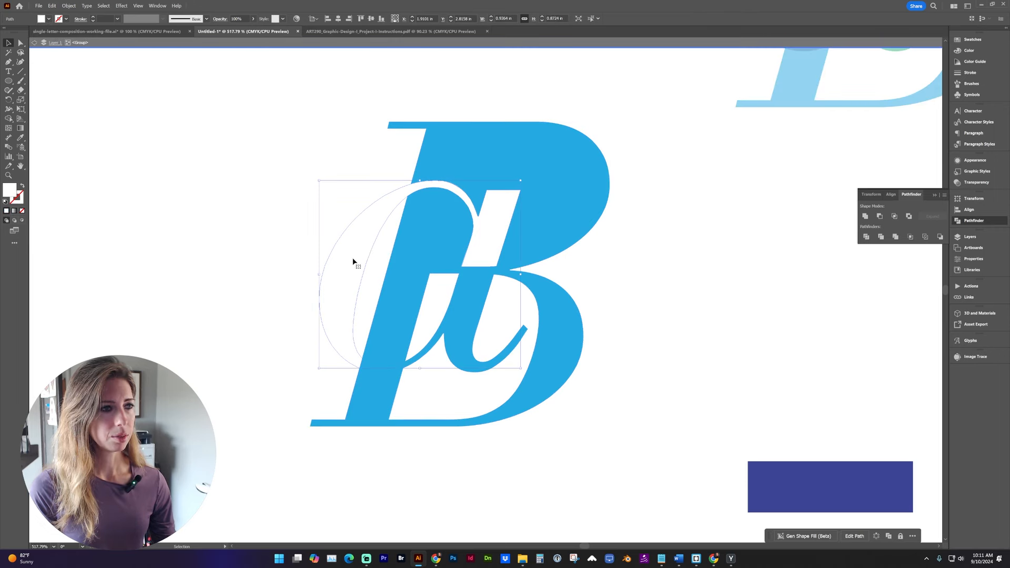
key("ctrl+x")
double_click(633, 268)
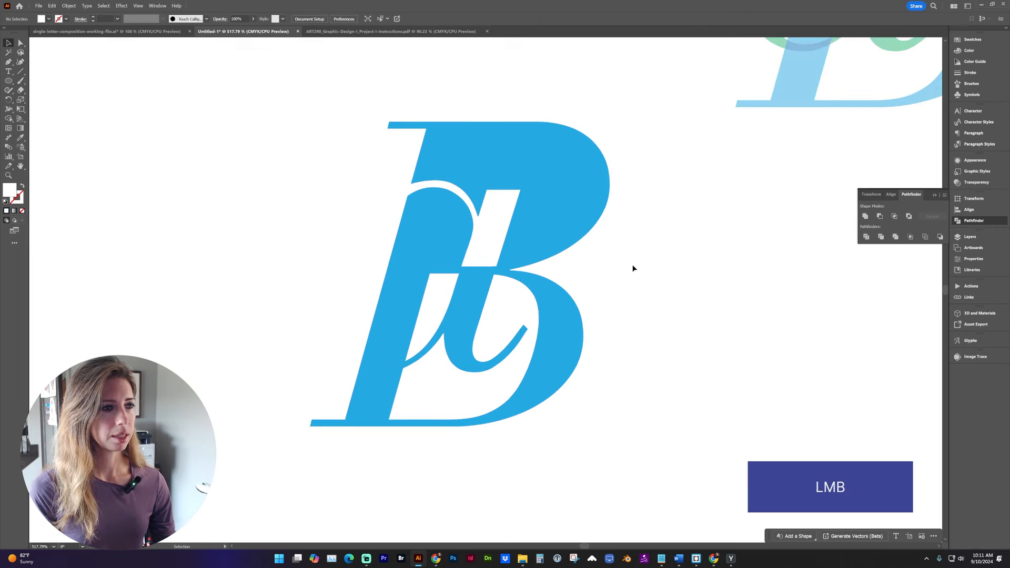
Isolate the merged letter group, move its light blue shape aside, and undo the move
left_click(542, 230)
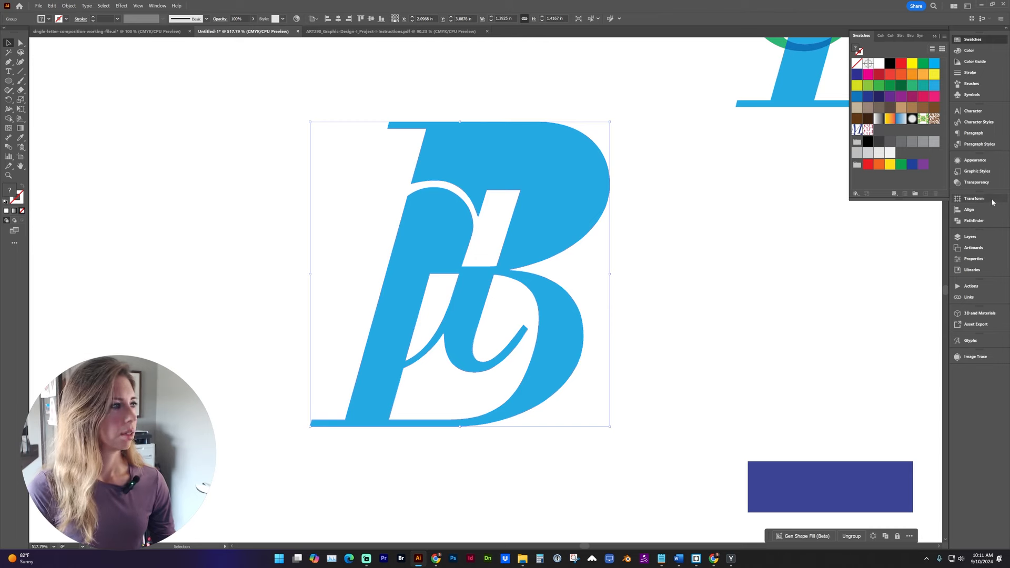
double_click(563, 158)
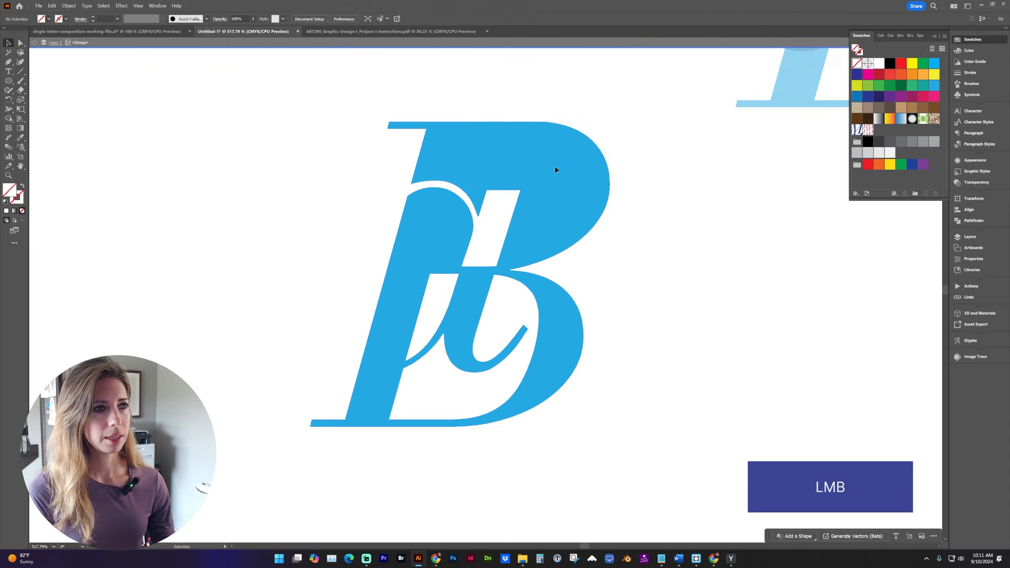
left_click_drag(549, 181, 370, 201)
key("ctrl+z")
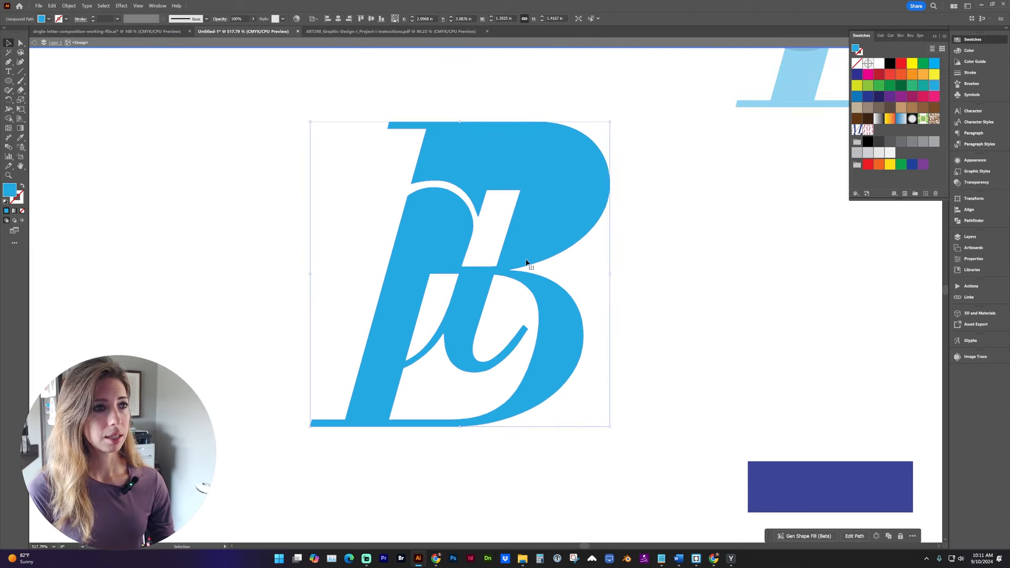
Cut the light blue letter shape out of the isolated group and delete the leftover unfilled paths
key("ctrl")
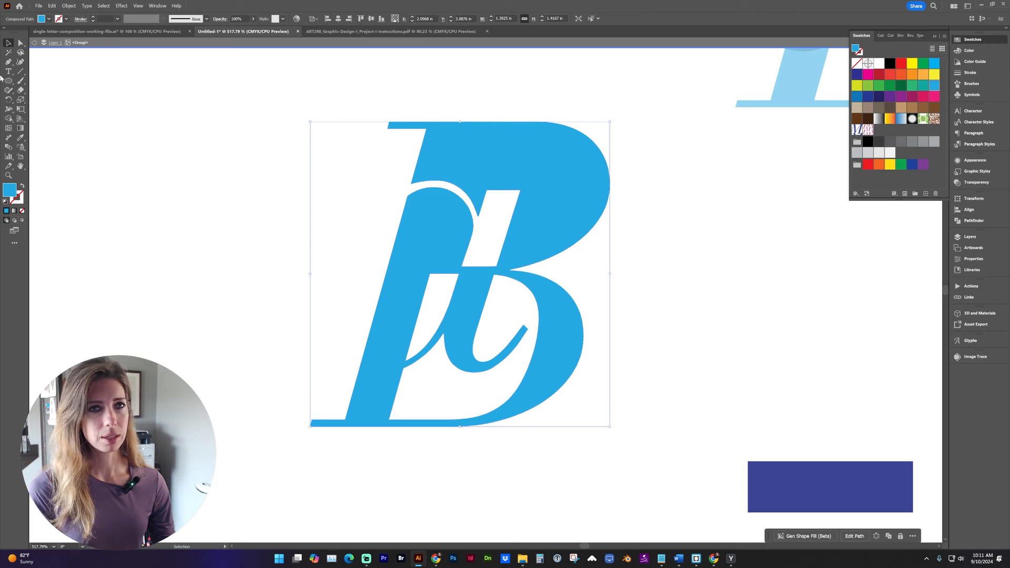
key("ctrl")
left_click(51, 6)
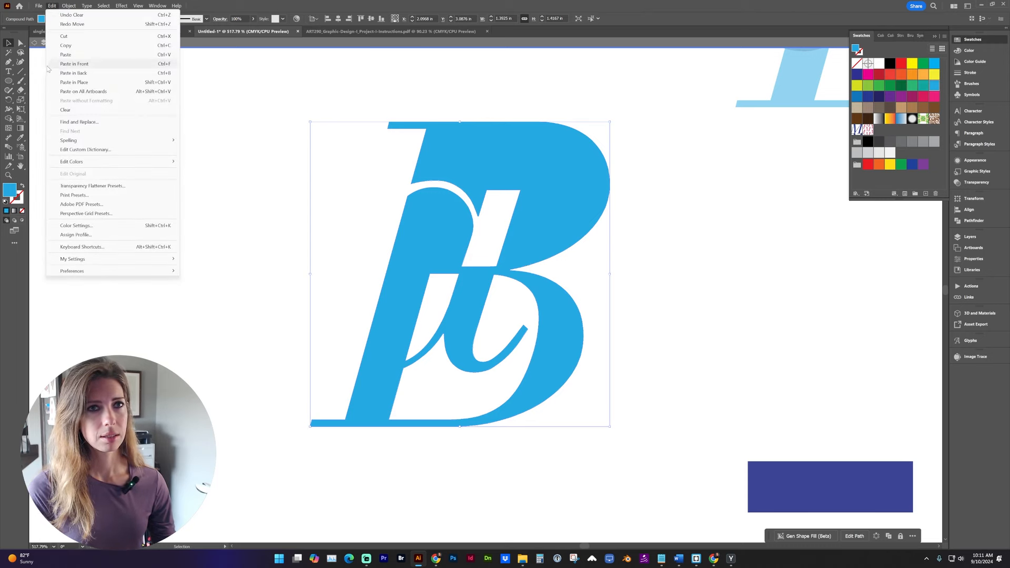
left_click(57, 40)
left_click_drag(648, 453, 281, 118)
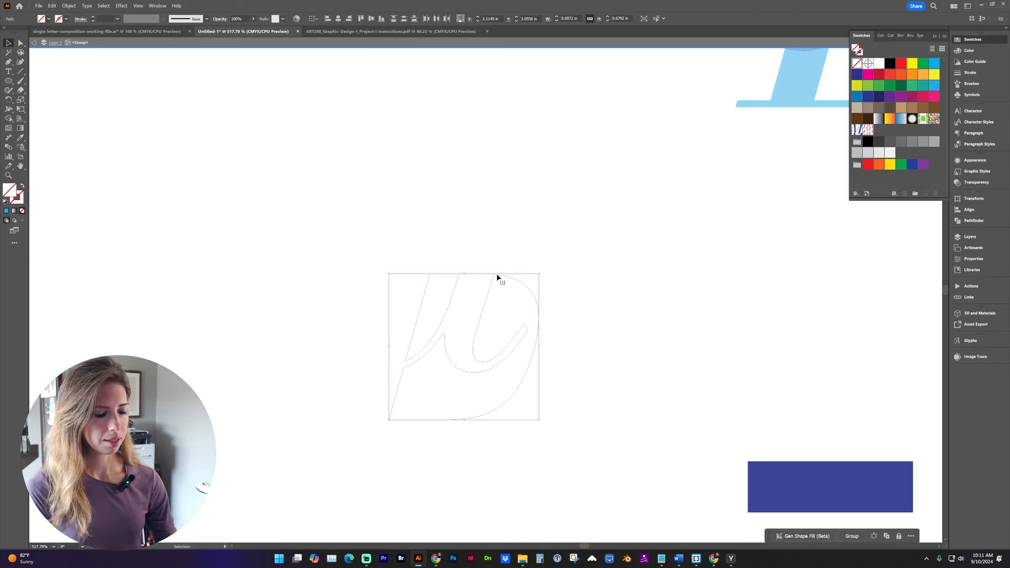
key("Delete")
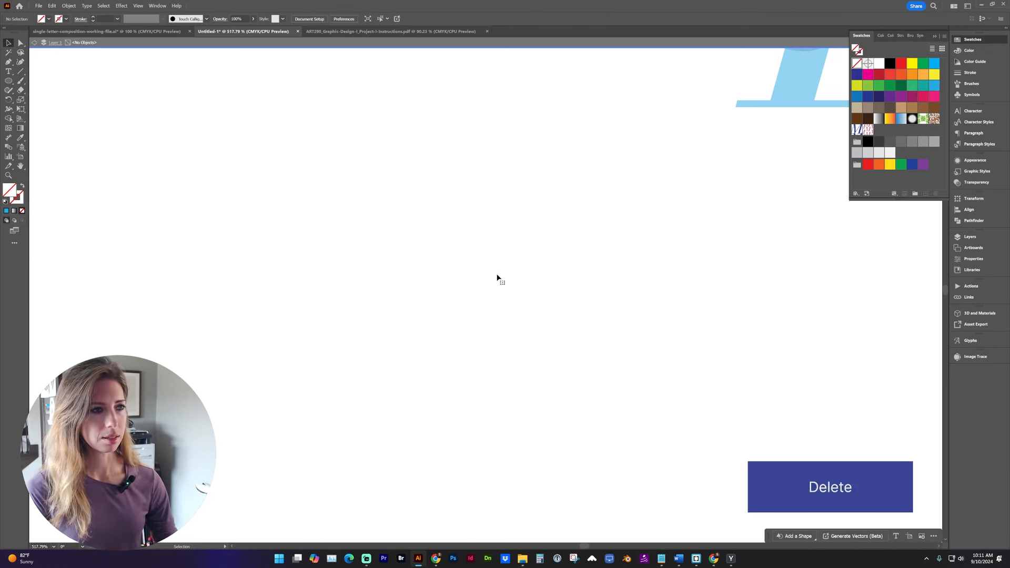
Paste the cut light blue shape back in place and exit isolation
left_click(55, 7)
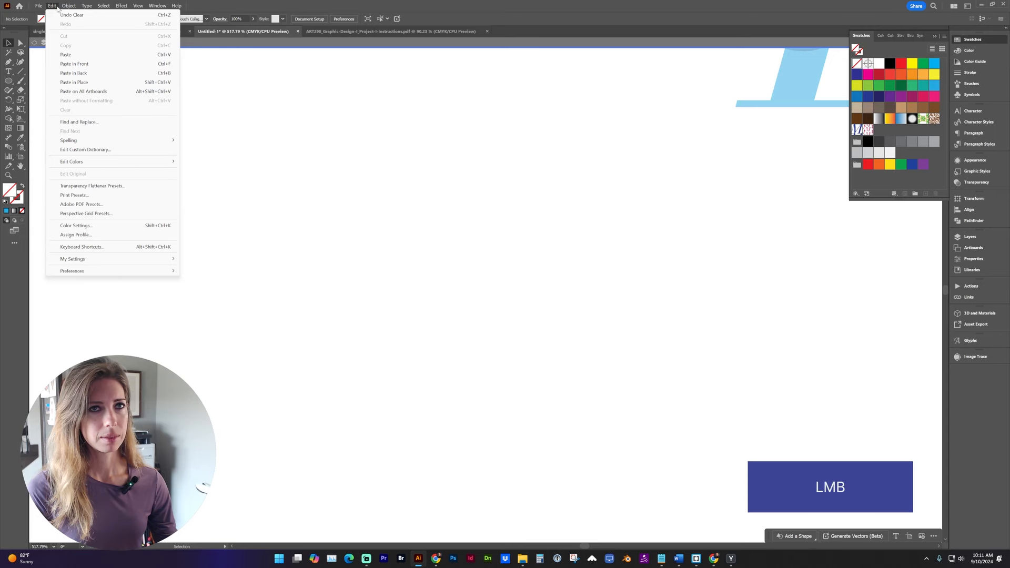
left_click(74, 82)
double_click(662, 233)
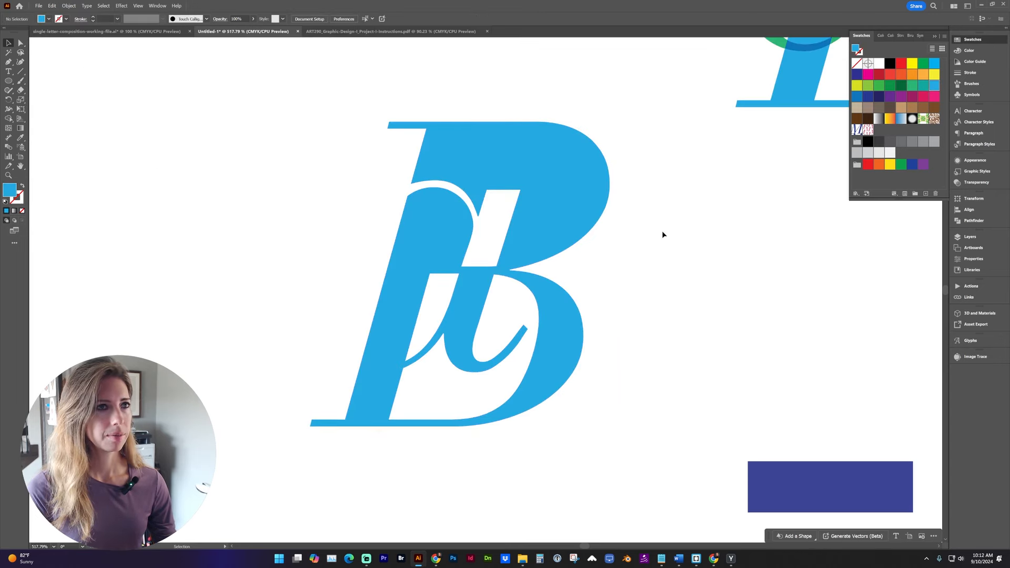
Try several swatch colours on the merged letter shape and settle on a purple fill
left_click(555, 156)
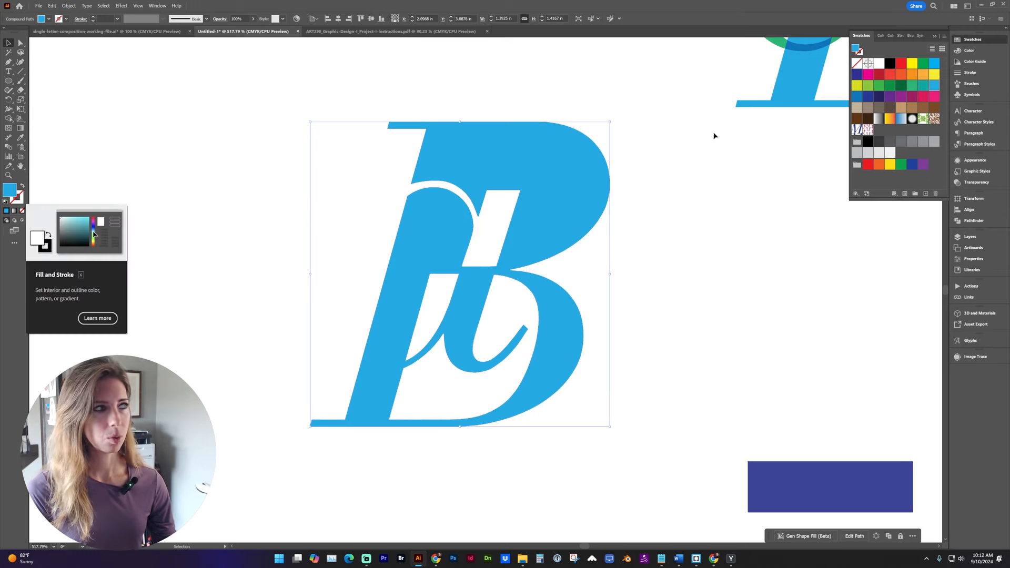
left_click(854, 76)
left_click(879, 75)
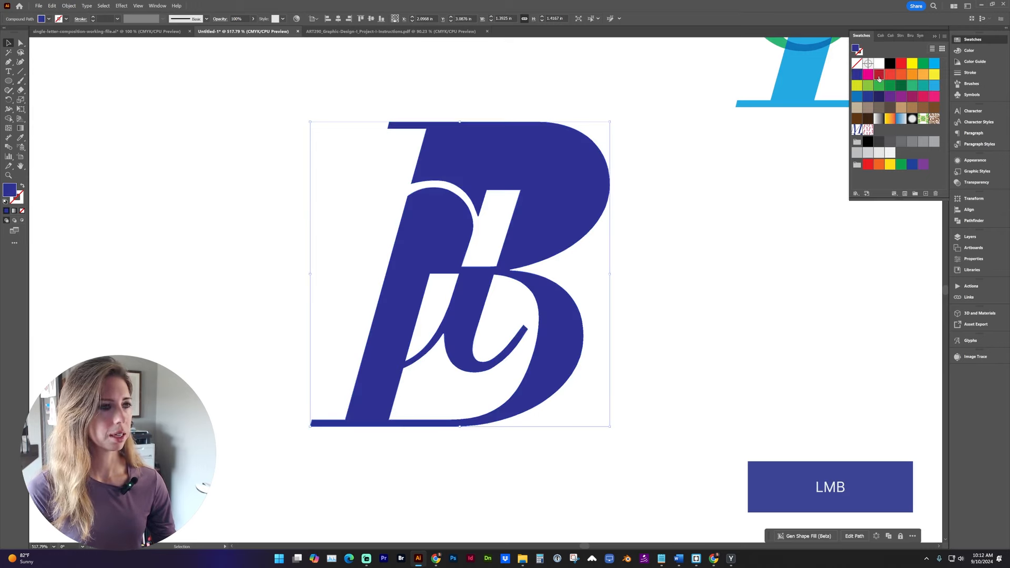
left_click(934, 87)
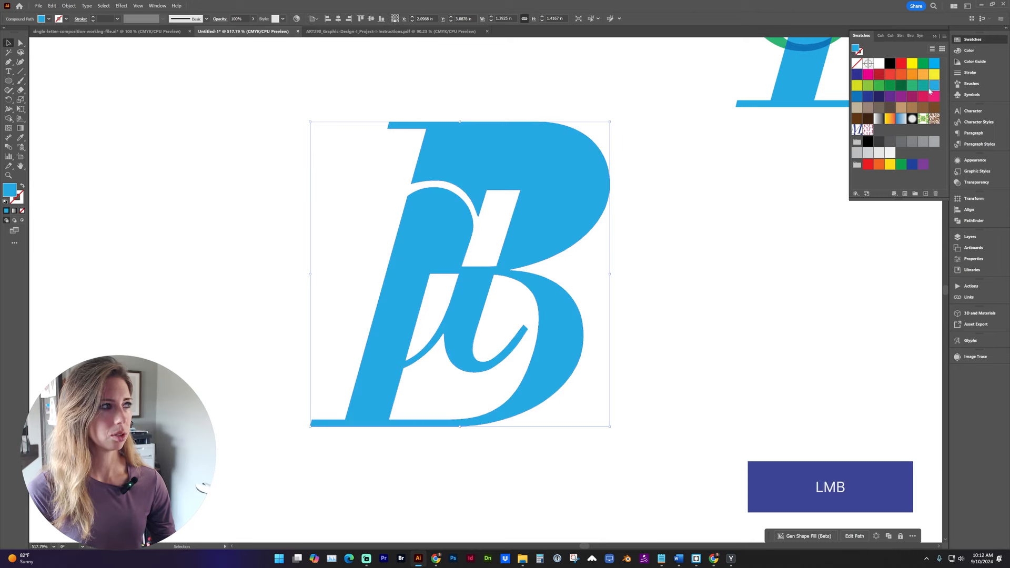
left_click(923, 85)
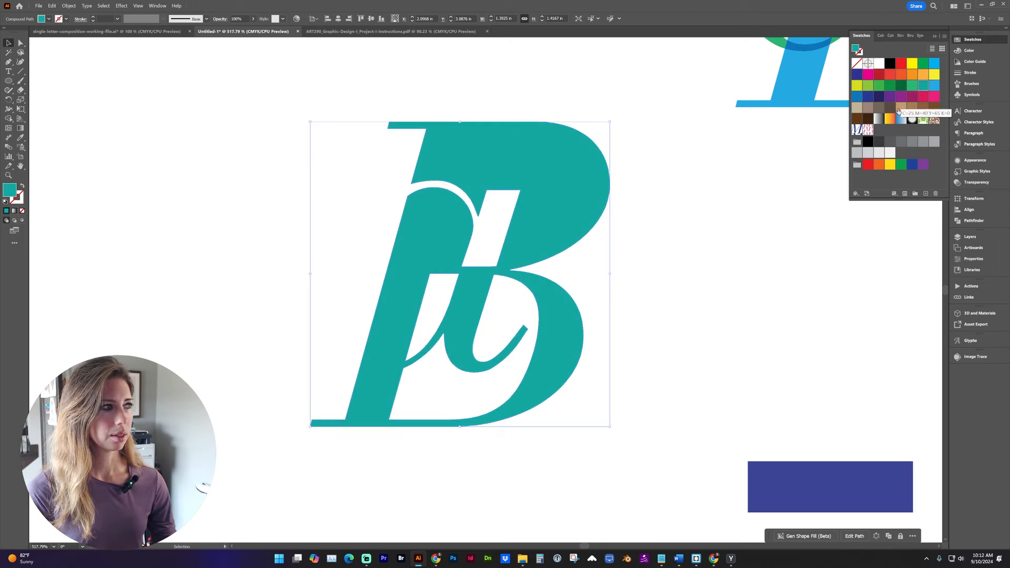
left_click(871, 97)
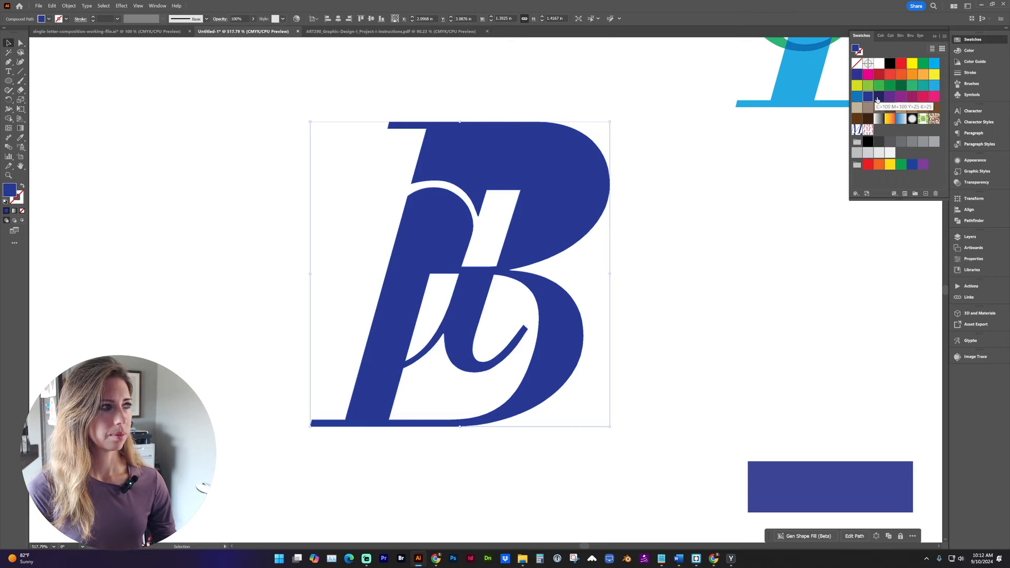
left_click(900, 100)
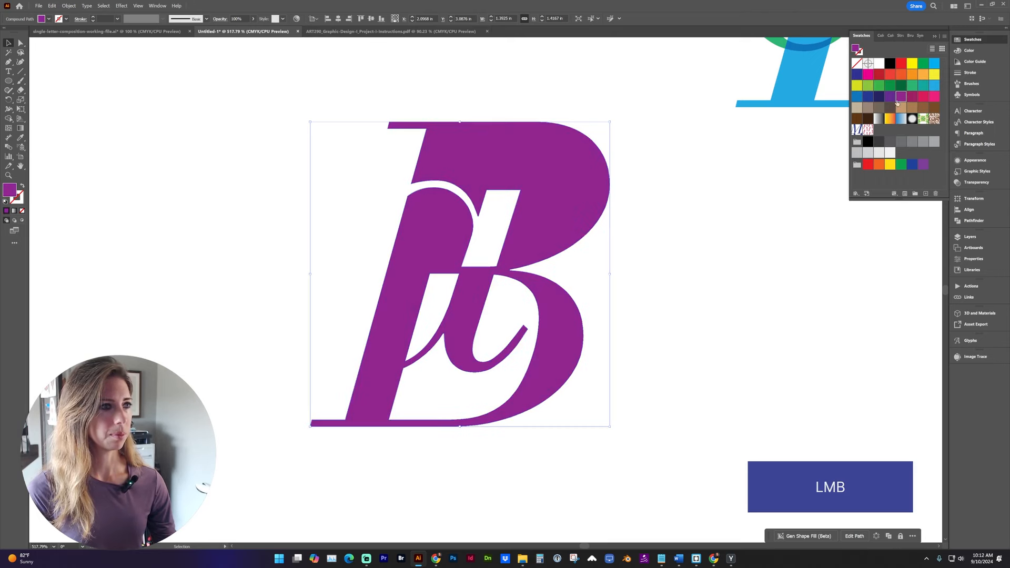
left_click(755, 213)
key("ctrl+minus")
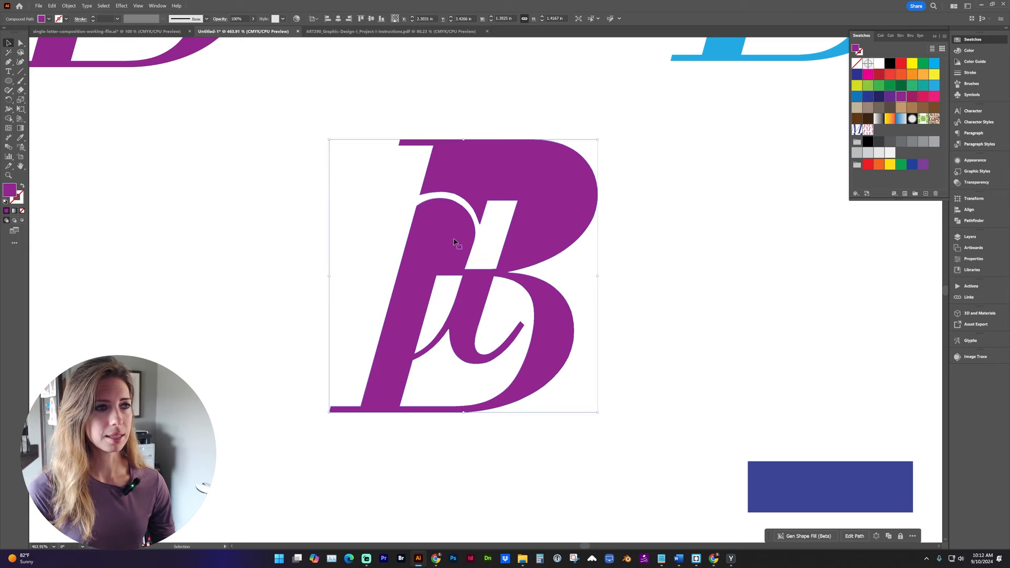
Reshape the tip of the a's tail by moving its anchor points up to meet the B's lower bowl
left_click(20, 42)
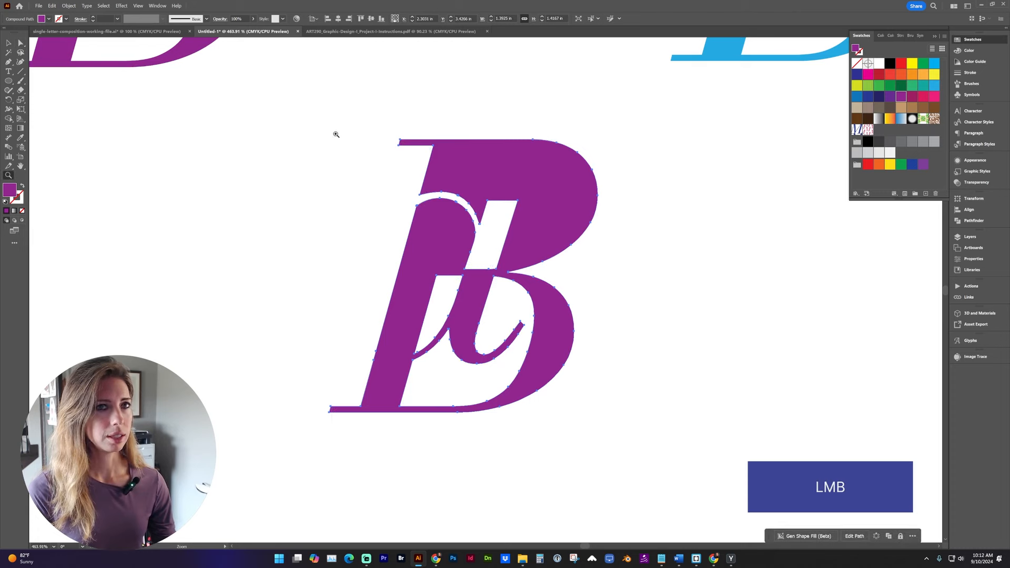
left_click_drag(333, 131, 667, 461)
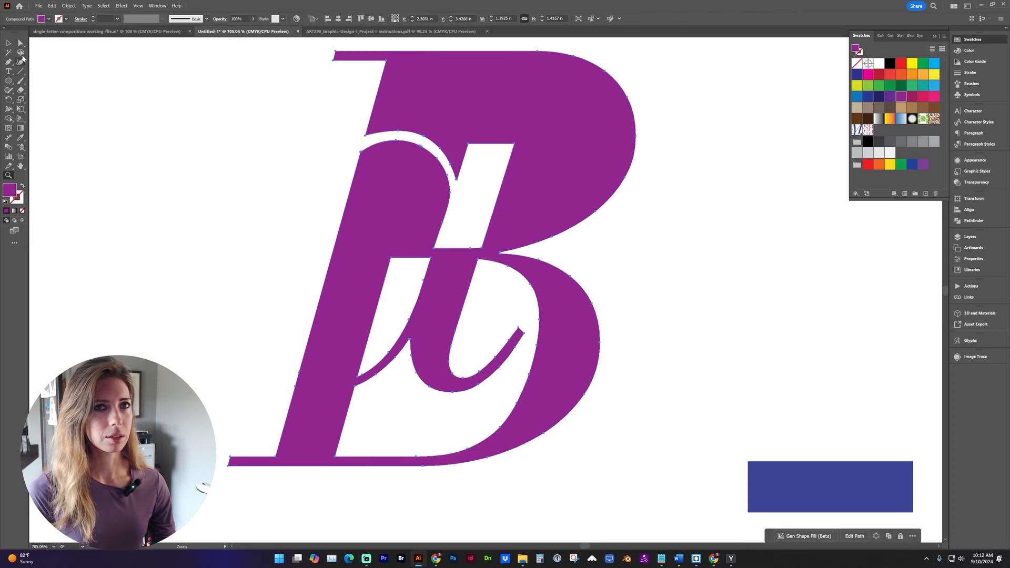
left_click(20, 44)
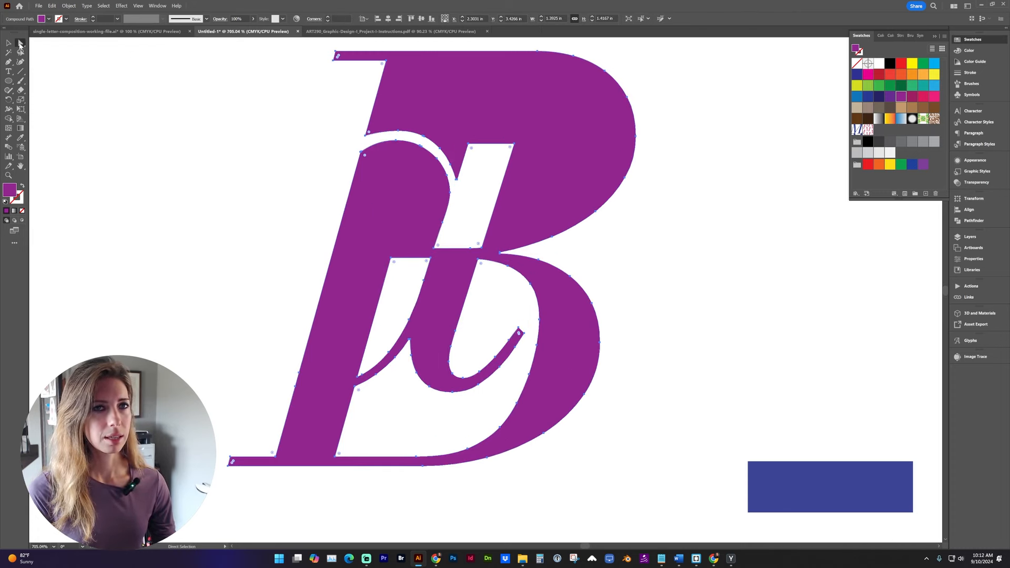
left_click(519, 330)
left_click_drag(519, 330, 540, 300)
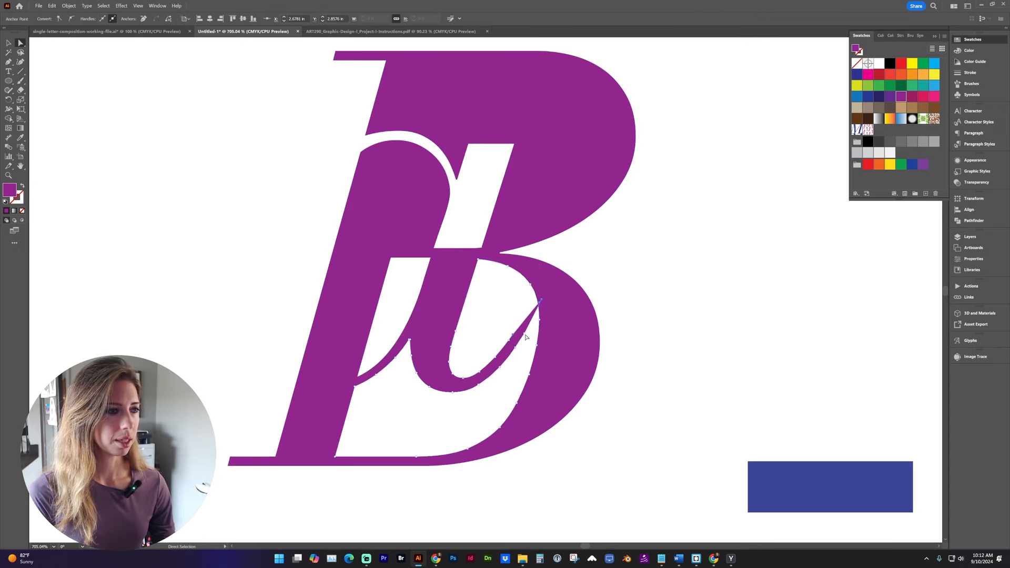
left_click_drag(528, 336, 545, 310)
key("v")
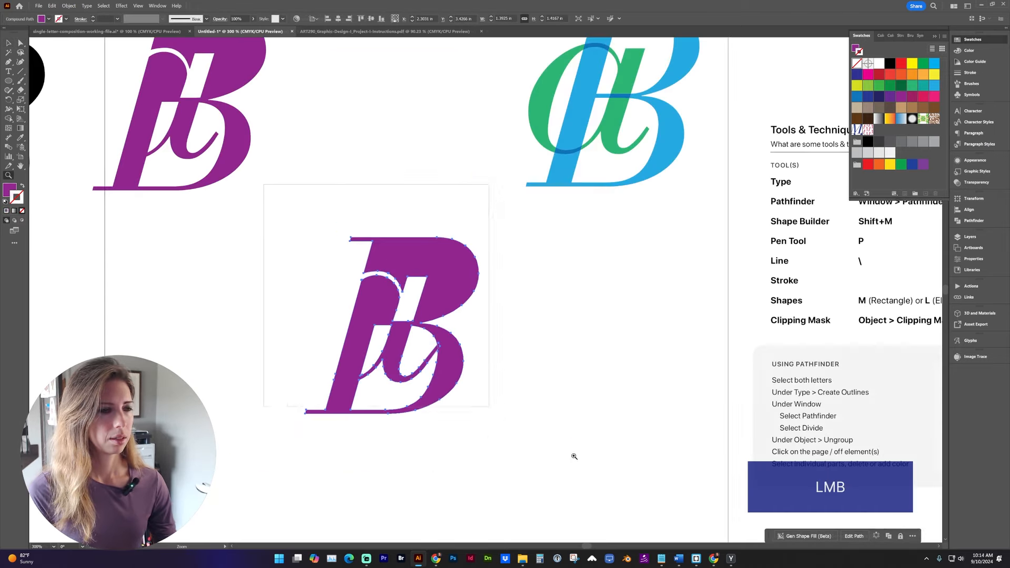
Apply the Pathfinder Merge operation to the purple letter shape with the extended tail
left_click_drag(574, 456, 546, 436)
key("space")
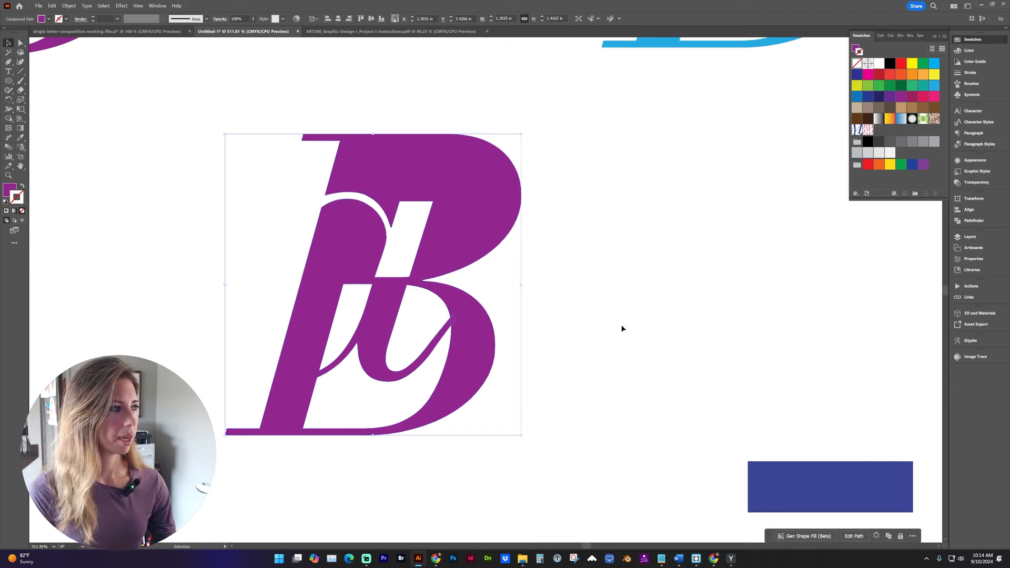
left_click(975, 221)
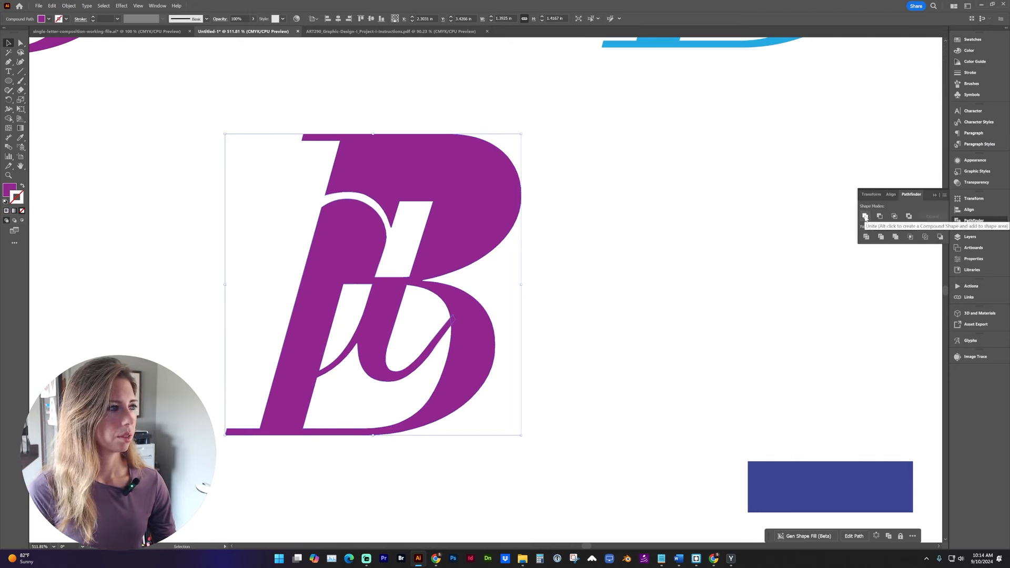
left_click(895, 238)
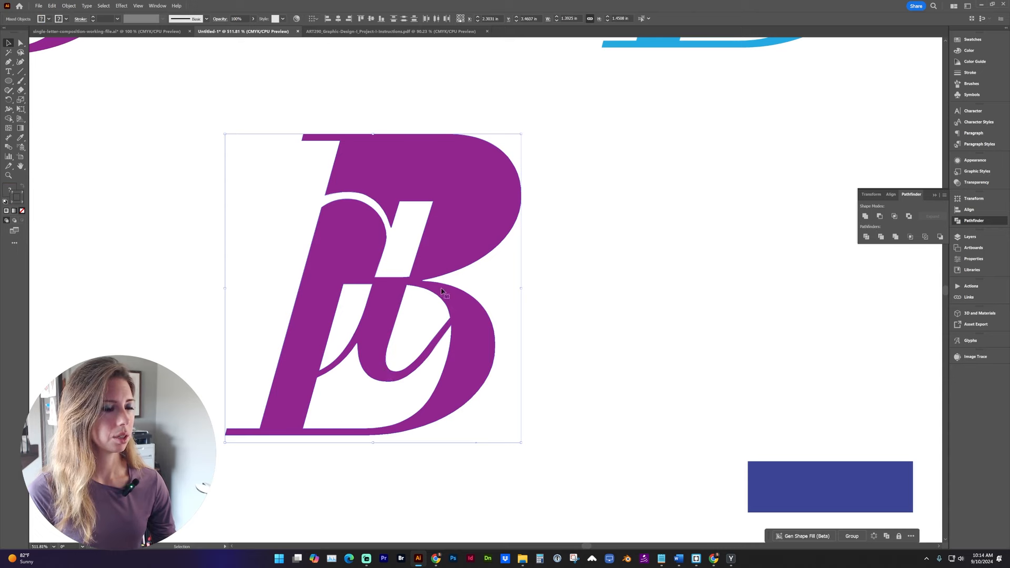
Isolate the merged group, test-move the counter piece above the a's tail, undo the move, and cut that piece out
double_click(425, 291)
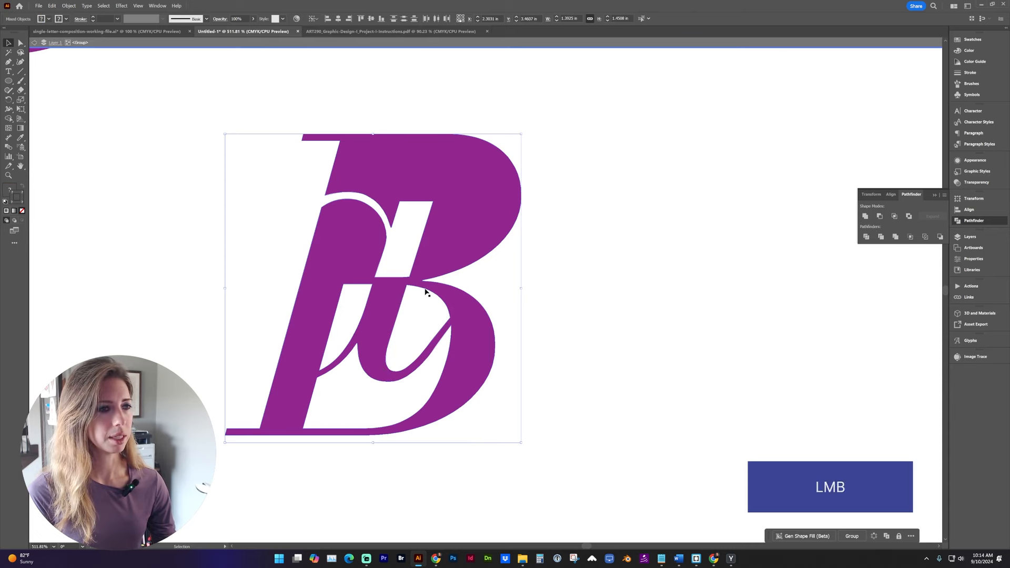
left_click(426, 292)
left_click_drag(426, 291, 474, 276)
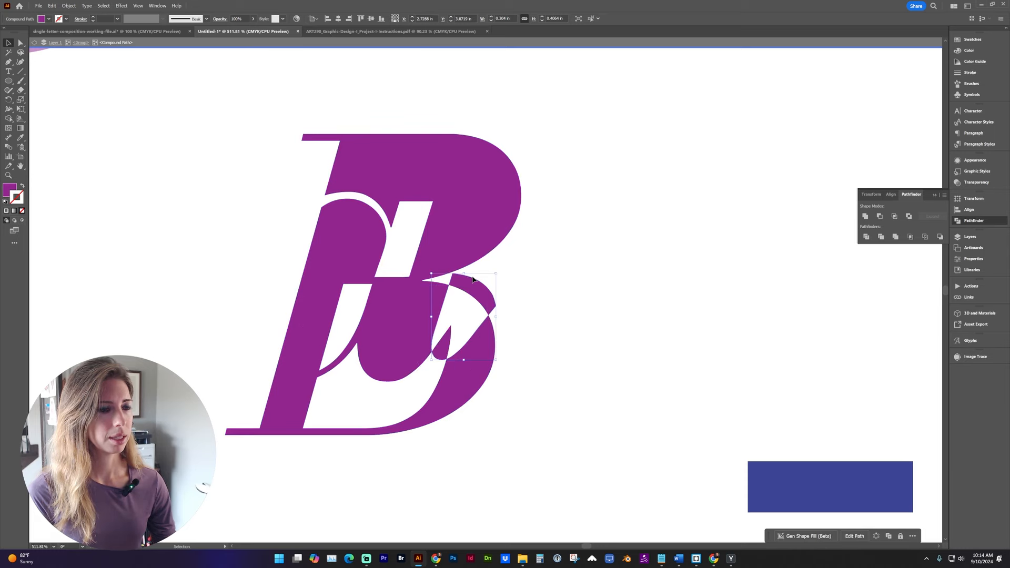
key("ctrl+z")
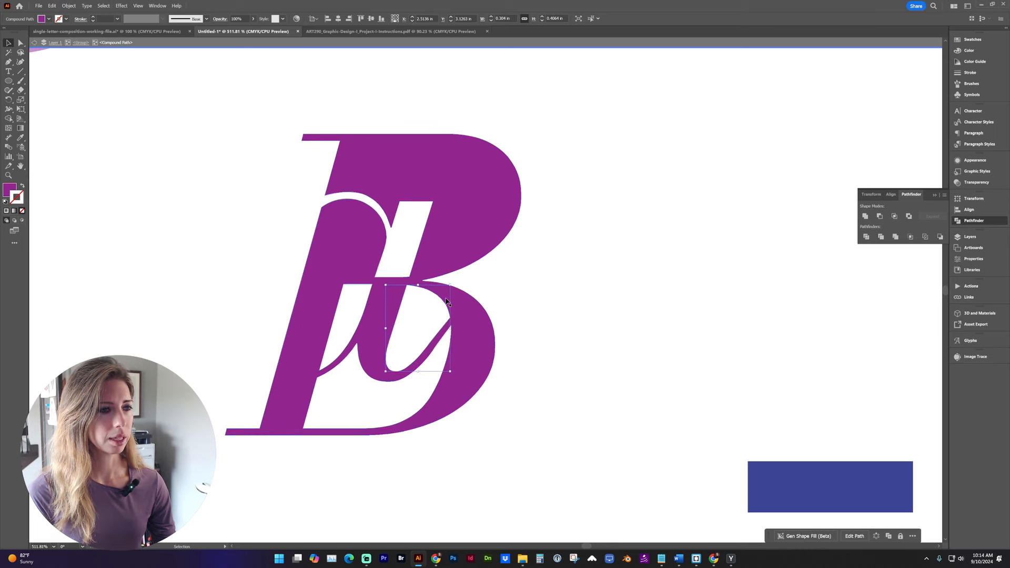
key("ctrl+x")
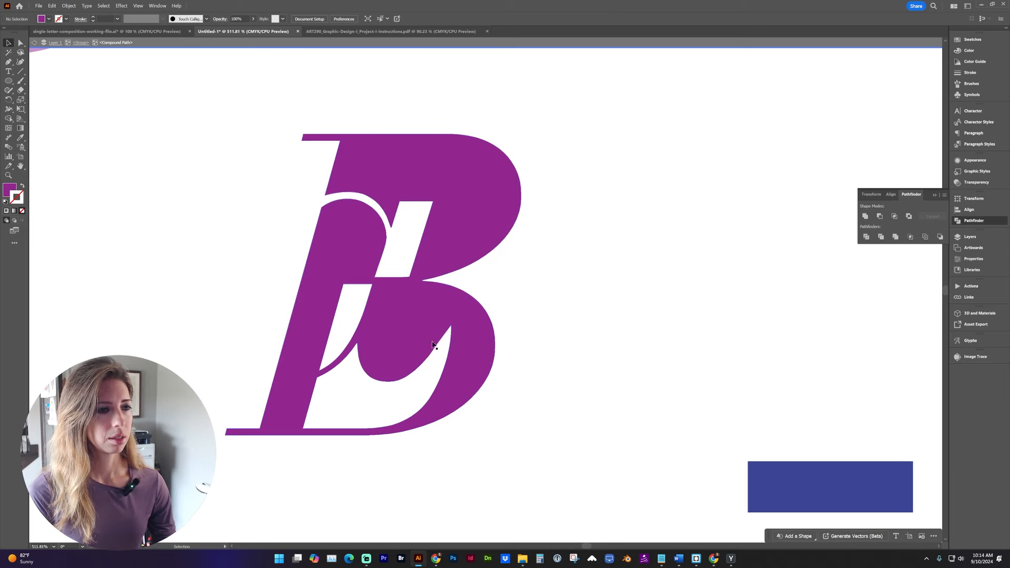
key("v")
Unite the purple letter group with Pathfinder and move the resulting shape above the artboard
left_click(470, 332)
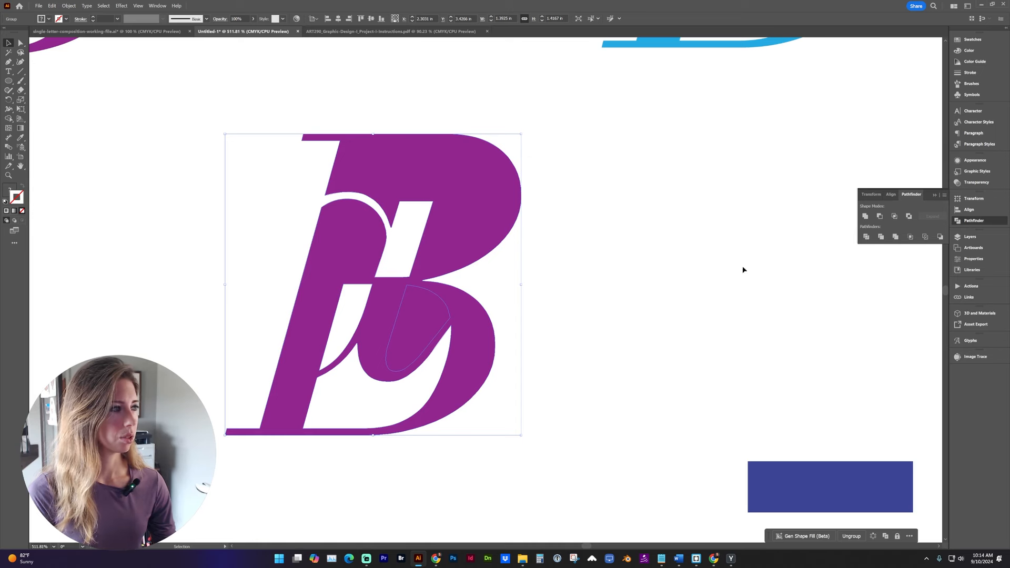
left_click(865, 216)
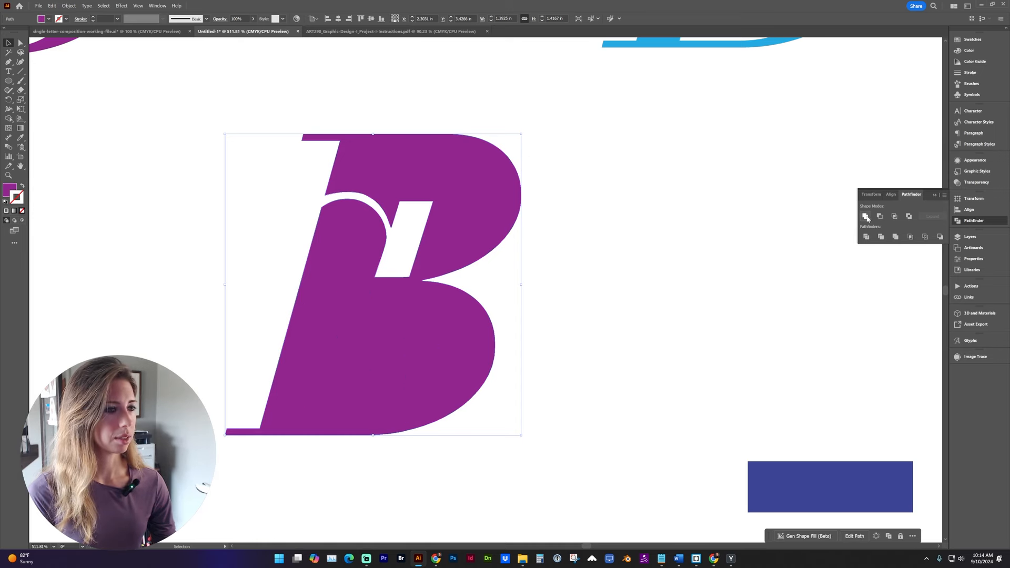
left_click(645, 259)
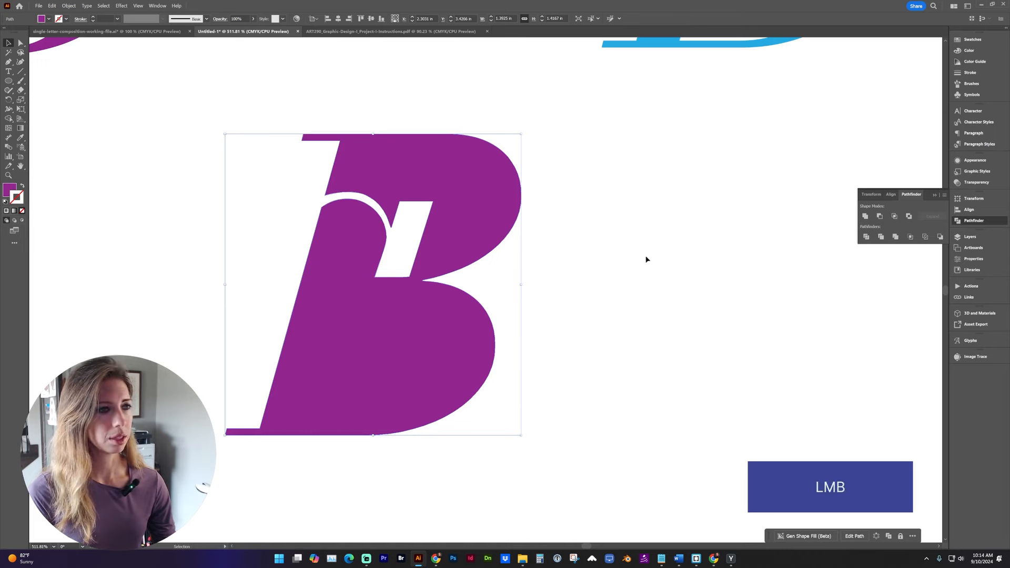
key("ctrl+minus")
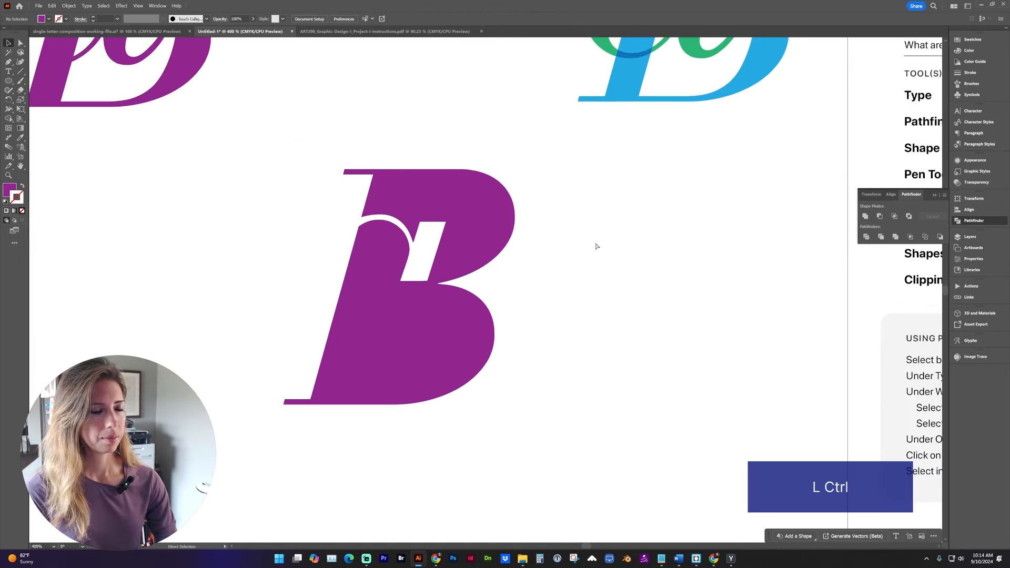
key("ctrl+minus")
key("ctrl+minus")
scroll(596, 246, "up", 1)
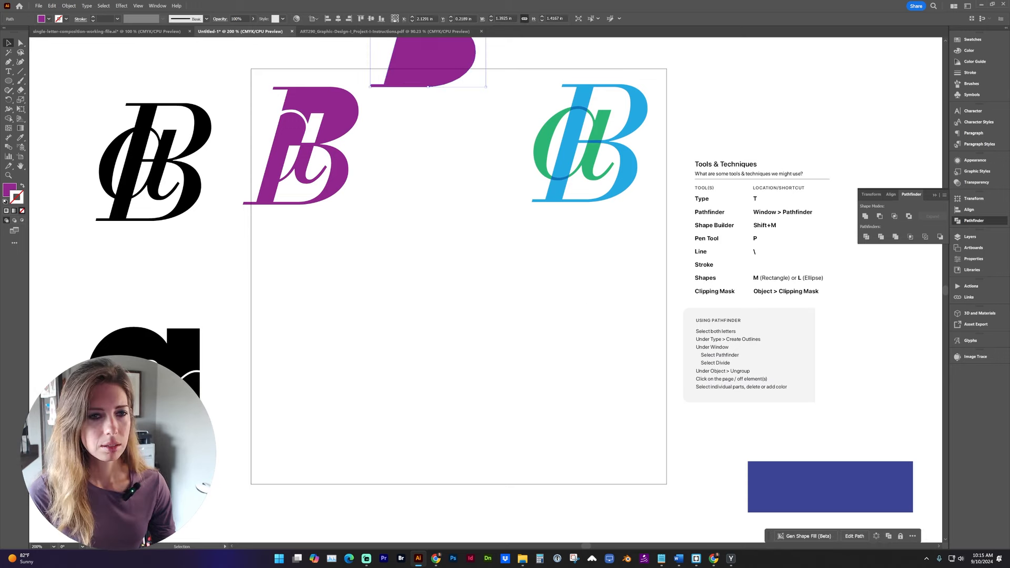
Duplicate the black a composition with the white script c onto the empty area of the artboard
left_click(153, 405)
left_click_drag(225, 465, 72, 334)
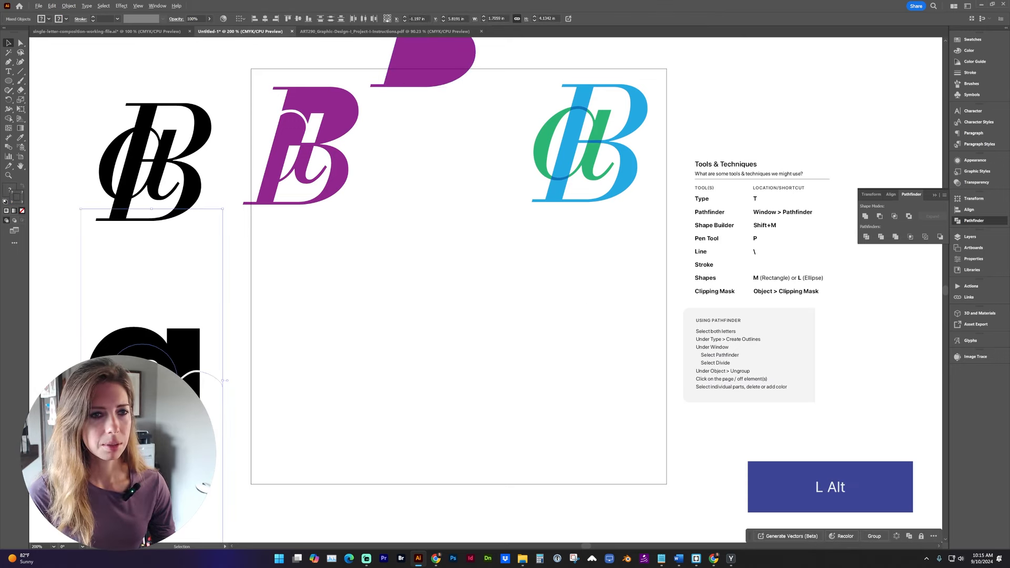
left_click_drag(126, 380, 441, 326, "alt")
left_click(575, 406)
key("z")
left_click_drag(309, 168, 626, 481)
key("v")
Move the black circle covering the copied a's counter aside and delete it
left_click(516, 246)
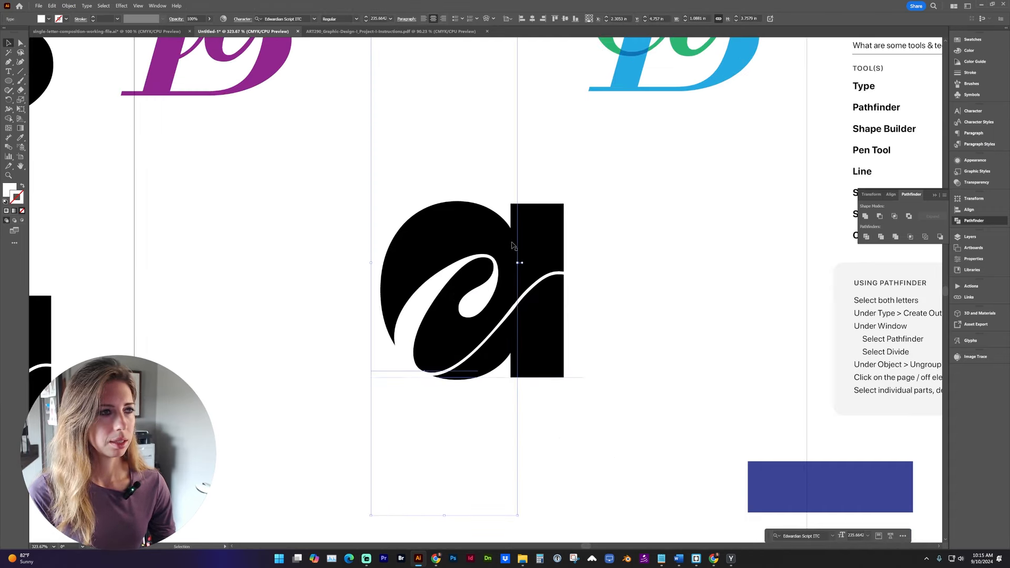
left_click_drag(516, 258, 729, 263)
key("Delete")
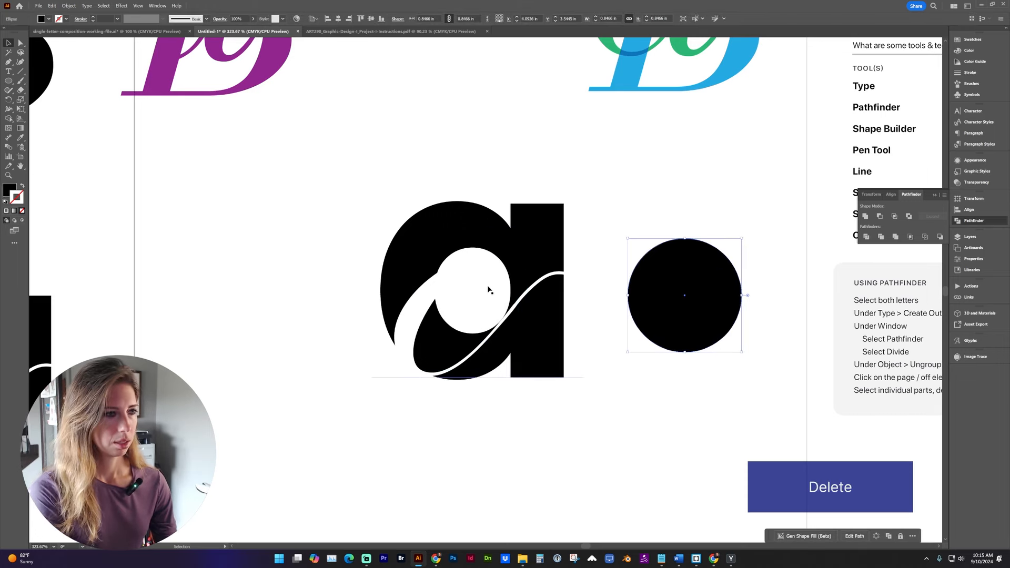
Draw a black ellipse about 0.83 by 0.92 in over the white counter of the a
left_click(8, 81)
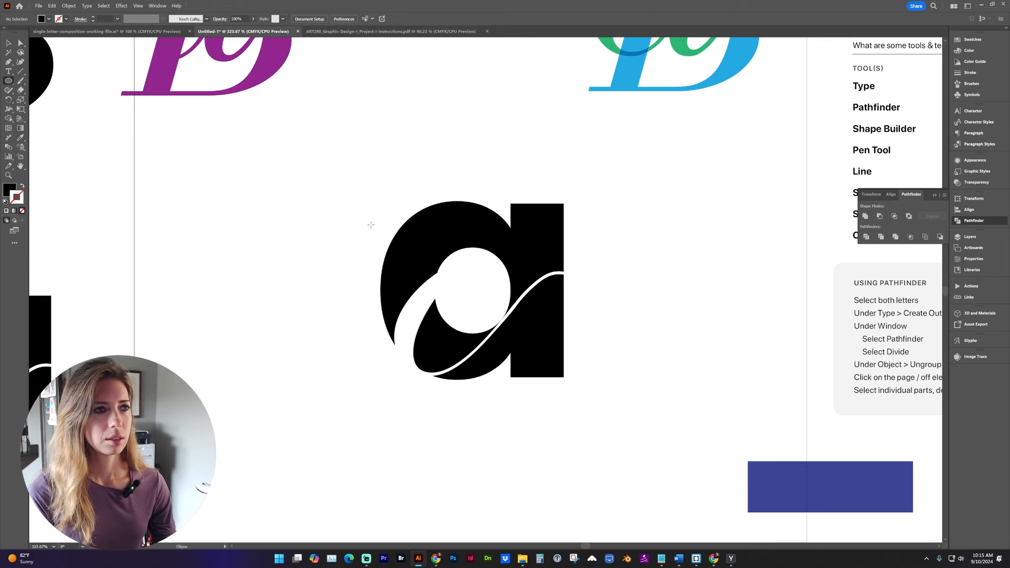
left_click_drag(413, 227, 526, 351)
key("v")
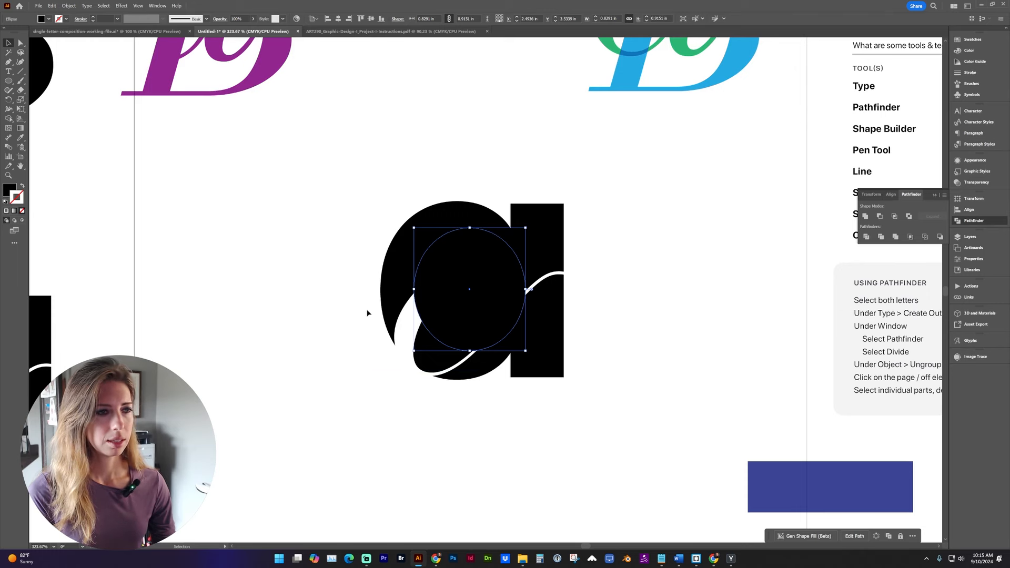
Bring the white script c to the front of the composition, above the black ellipse
left_click(396, 358)
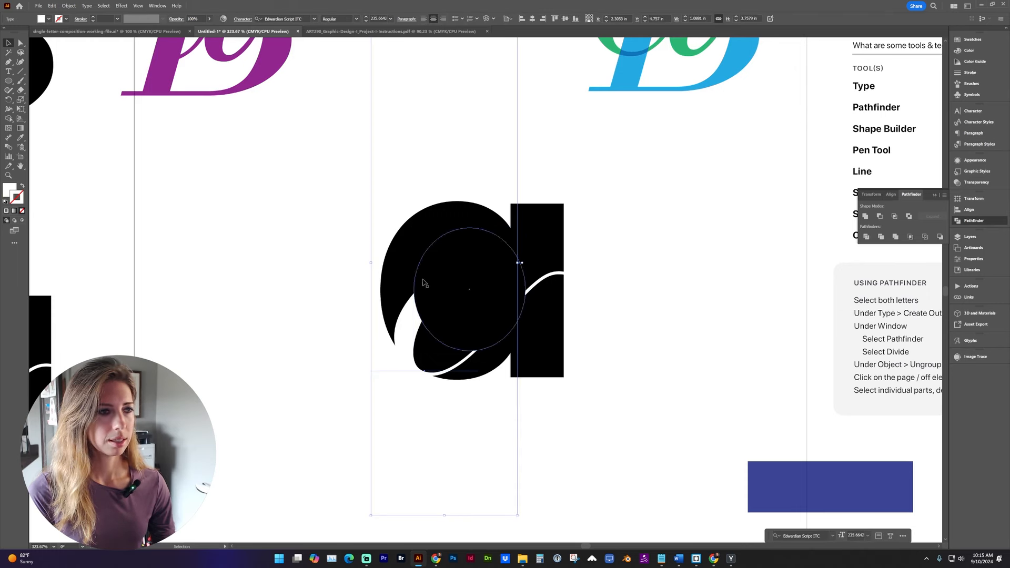
left_click(69, 6)
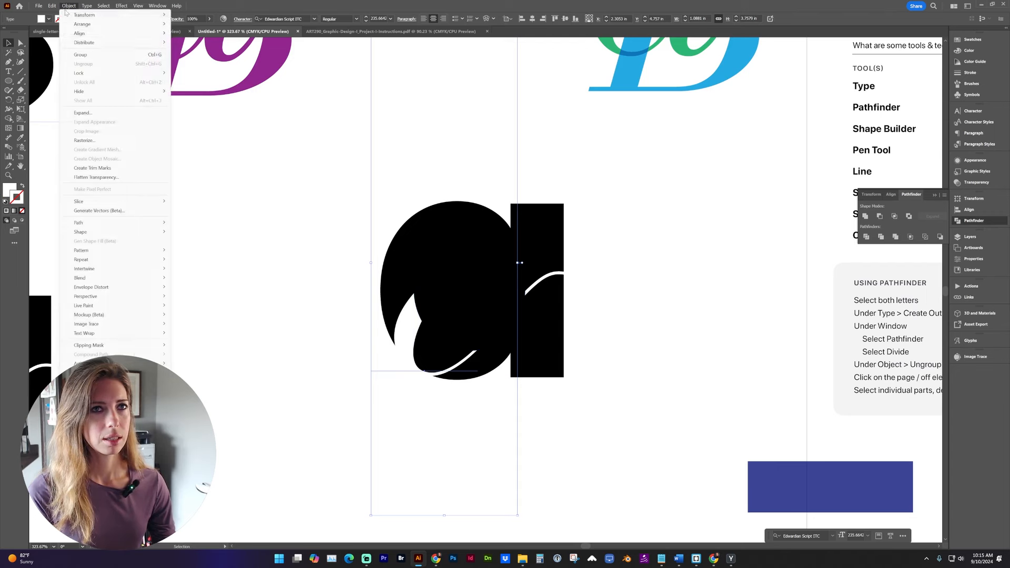
mouse_move(68, 23)
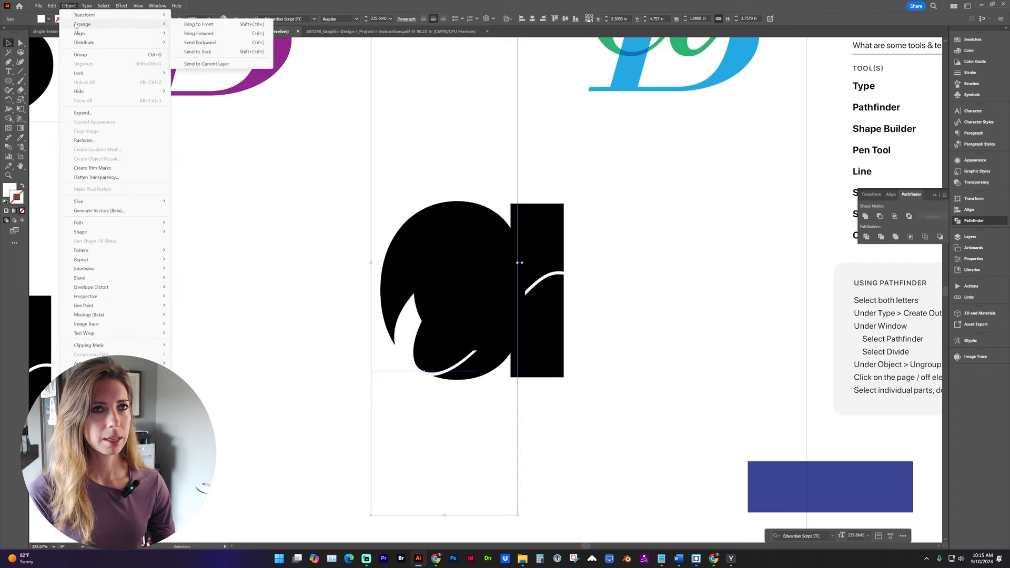
left_click(198, 51)
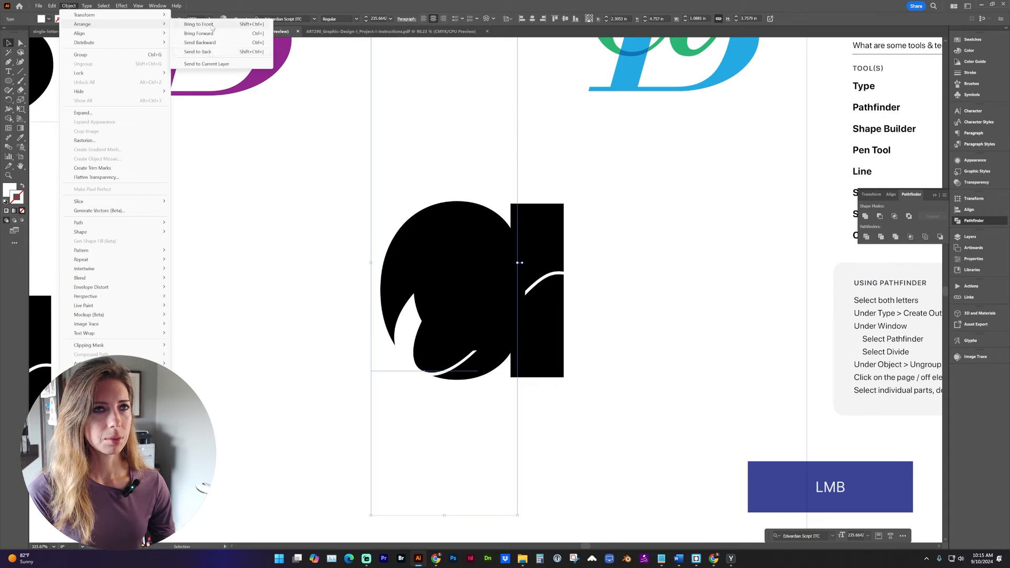
Bring the script c's white tail stroke to the front, above the black shapes of the a
left_click(542, 288)
left_click(535, 284)
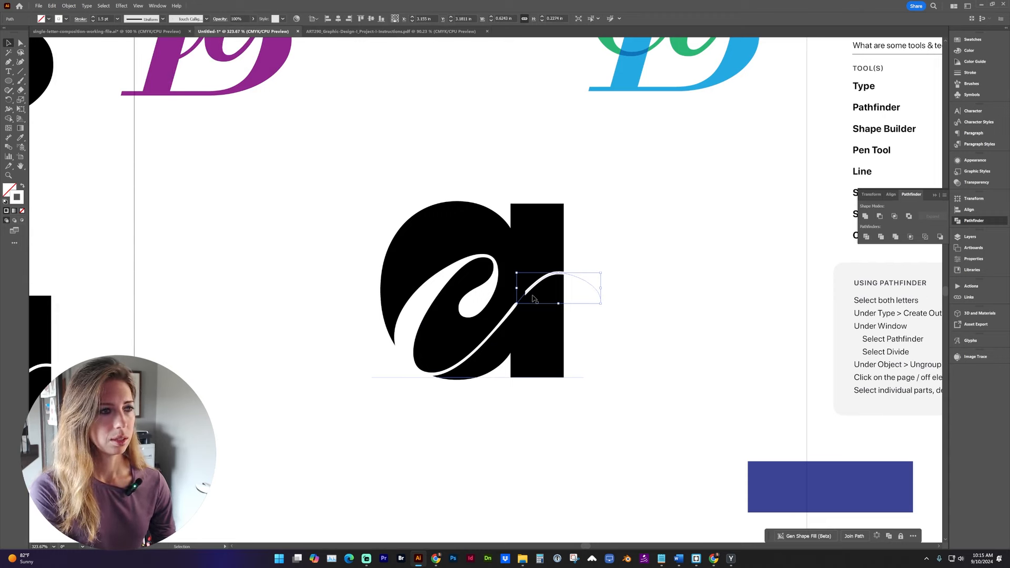
left_click(72, 6)
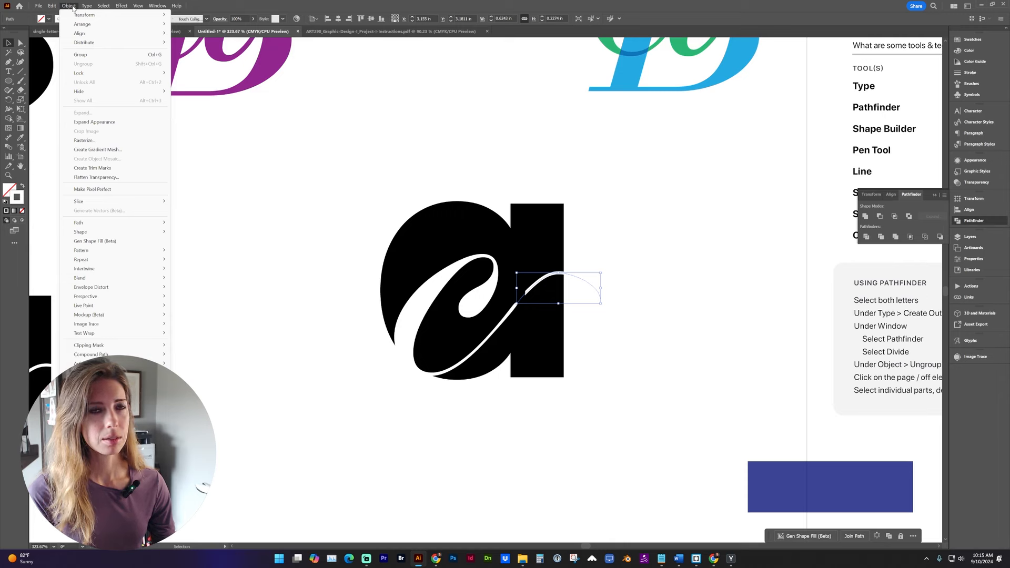
mouse_move(84, 24)
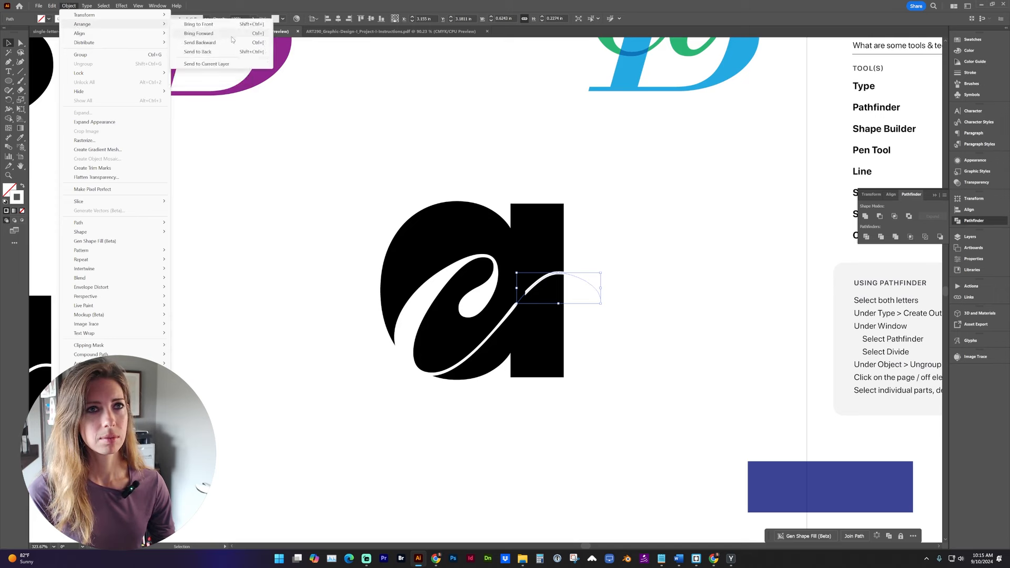
left_click(236, 29)
left_click(736, 321)
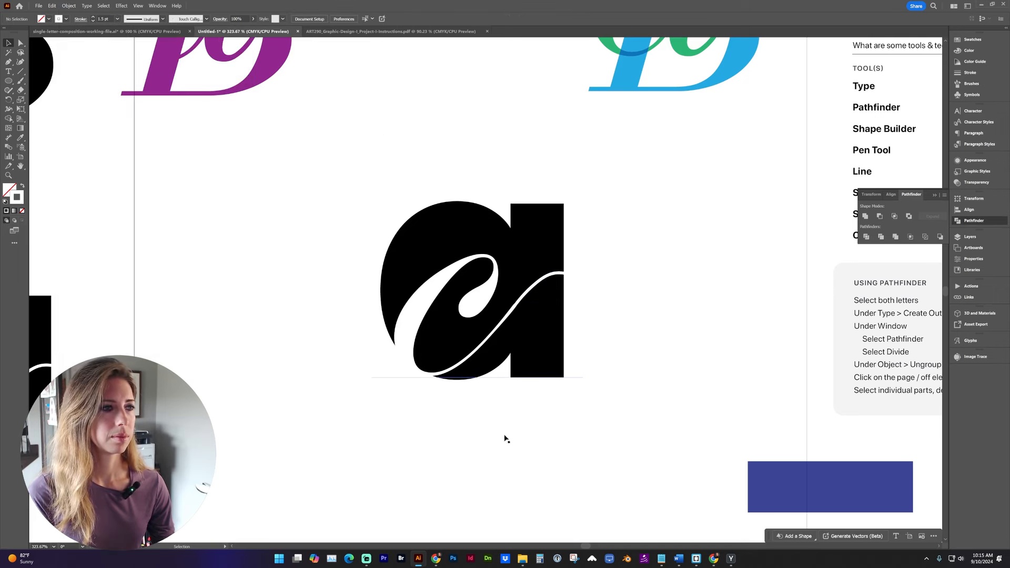
Select the whole a and c composition and convert its letters to outlines
left_click_drag(624, 497, 308, 199)
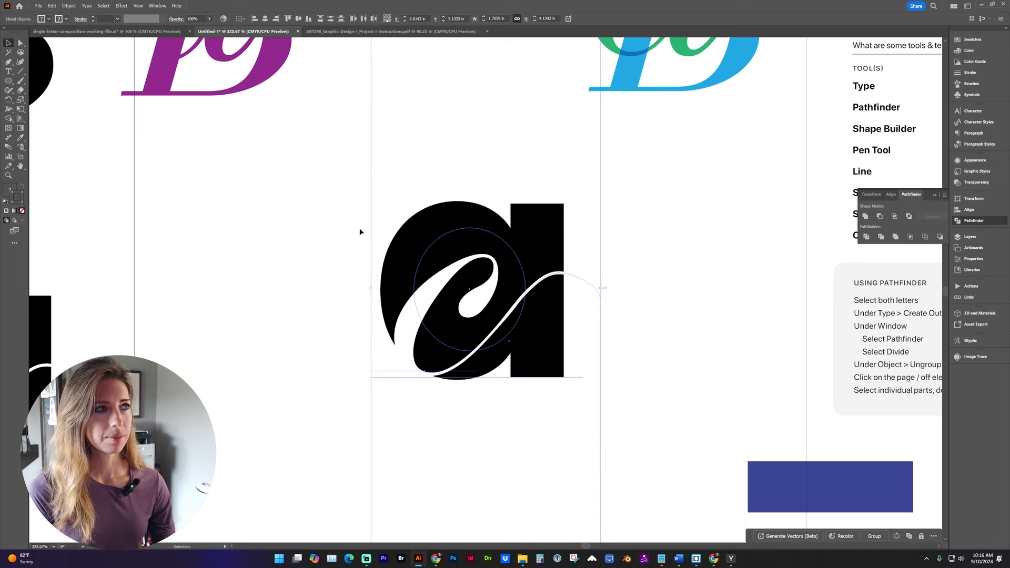
left_click(91, 6)
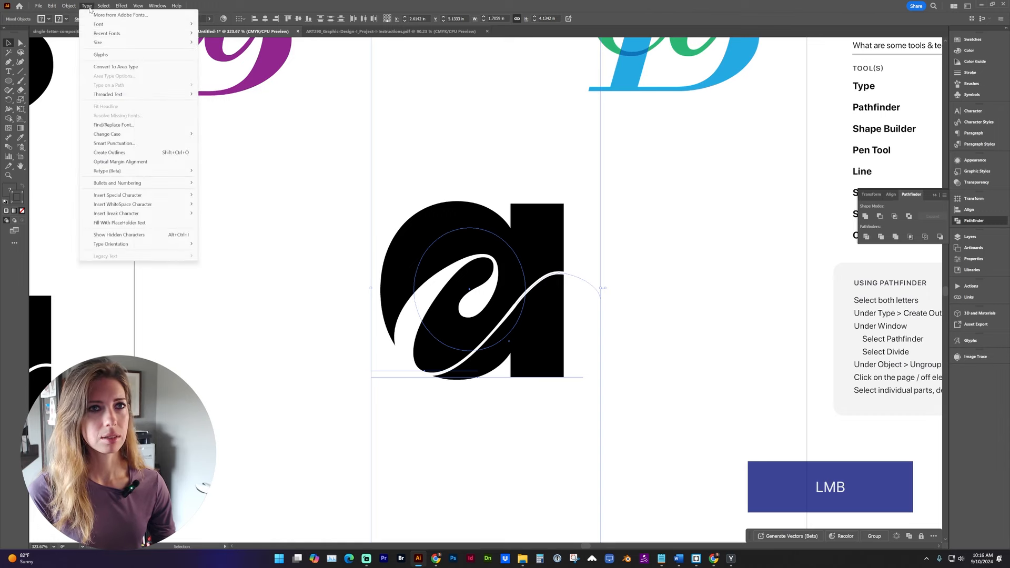
left_click(117, 152)
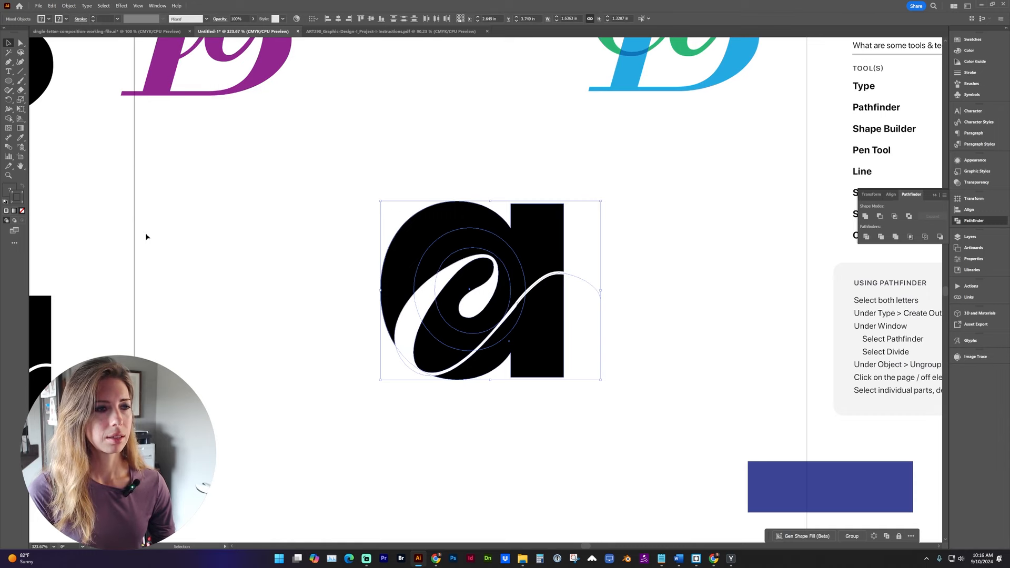
left_click(69, 6)
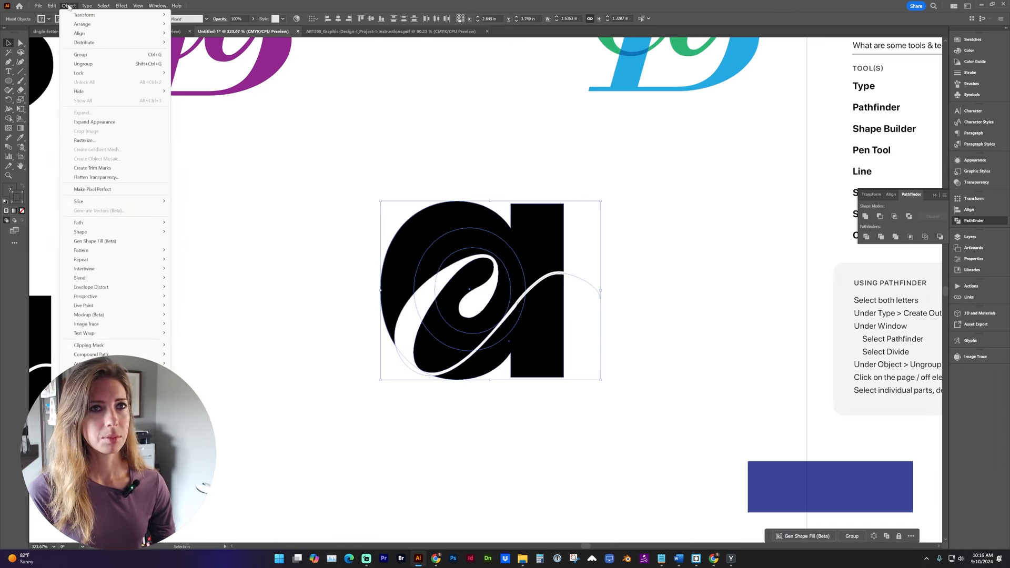
left_click(85, 122)
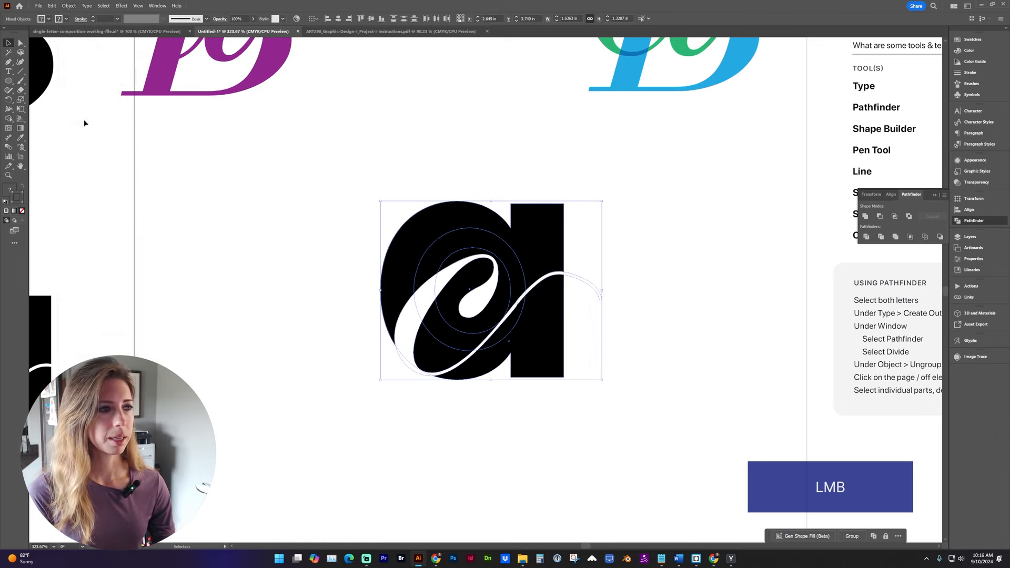
key("z")
left_click_drag(326, 153, 665, 436)
key("v")
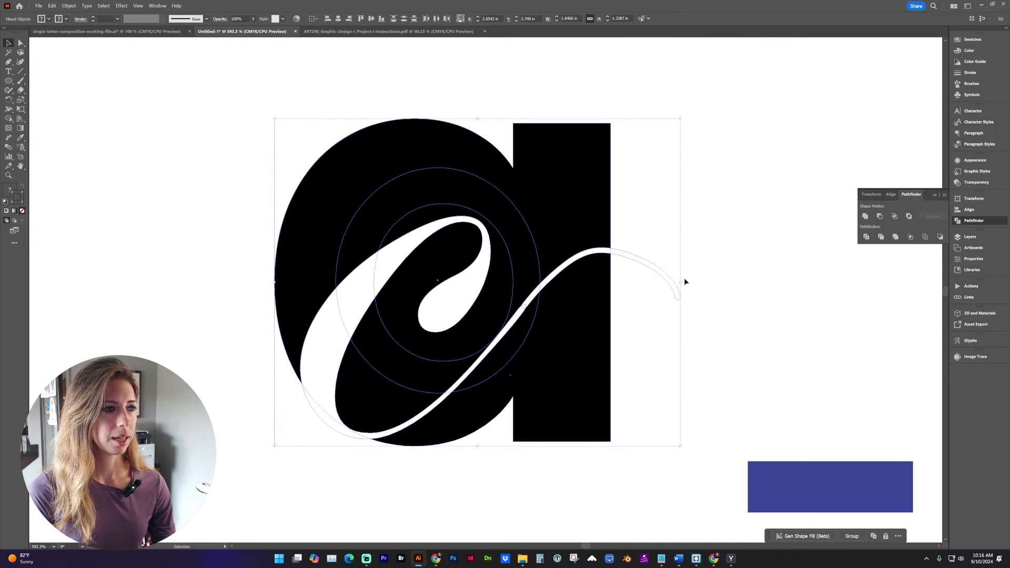
key("ctrl+z")
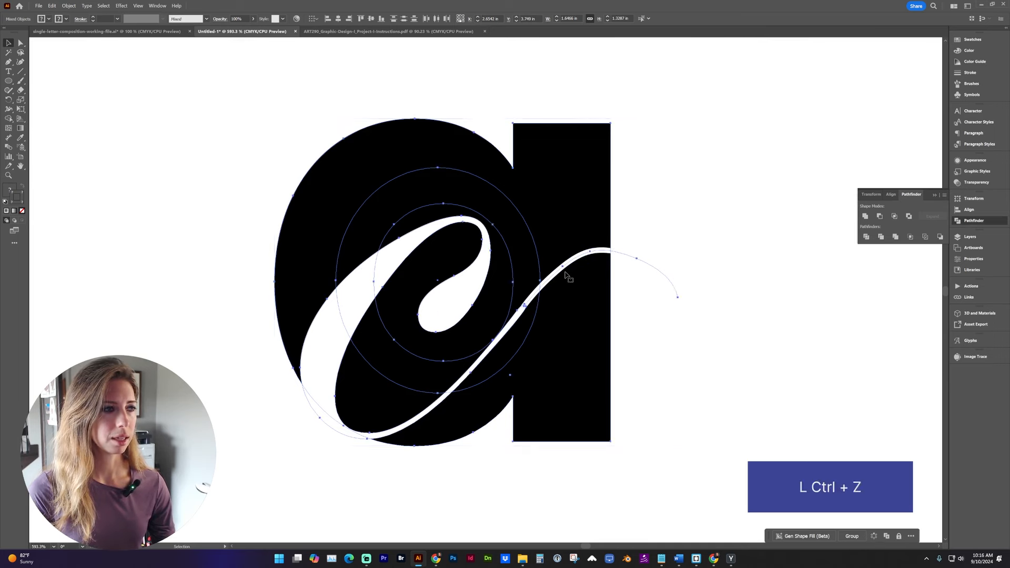
left_click(712, 254)
left_click(648, 264)
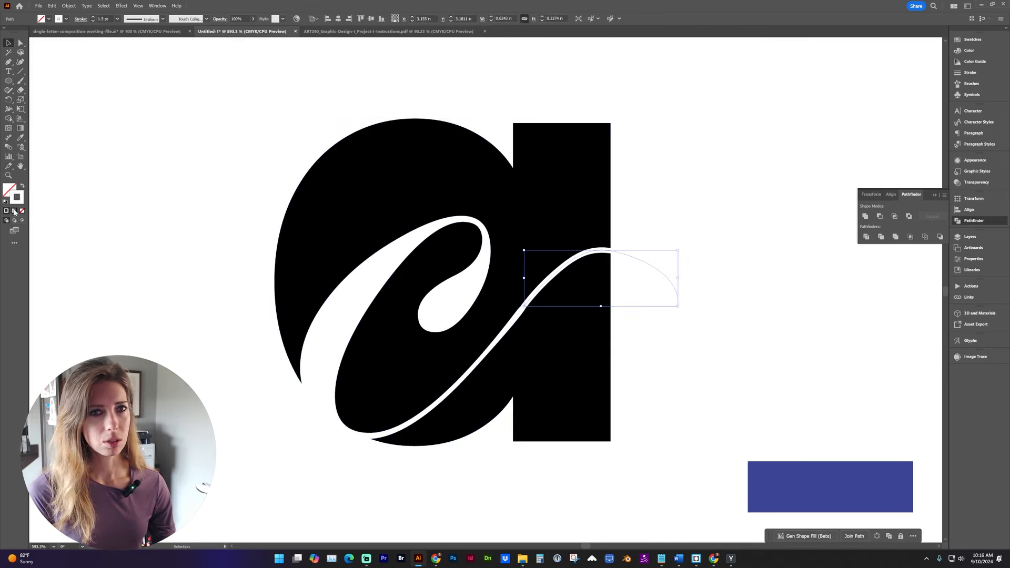
Expand the appearance of the whole a and c composition and combine its shapes with the Pathfinder Merge operation
left_click_drag(697, 381, 315, 202)
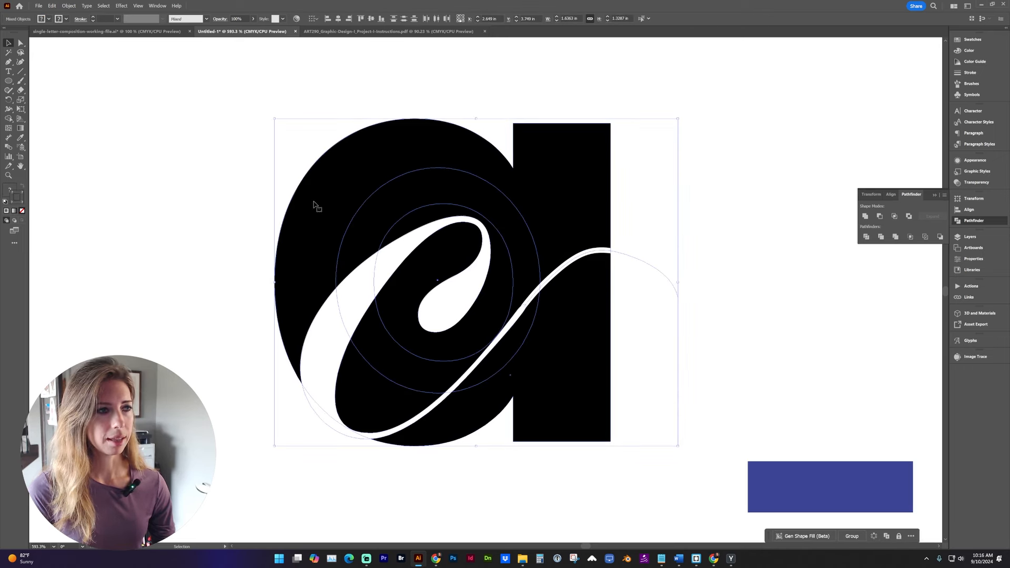
left_click(69, 6)
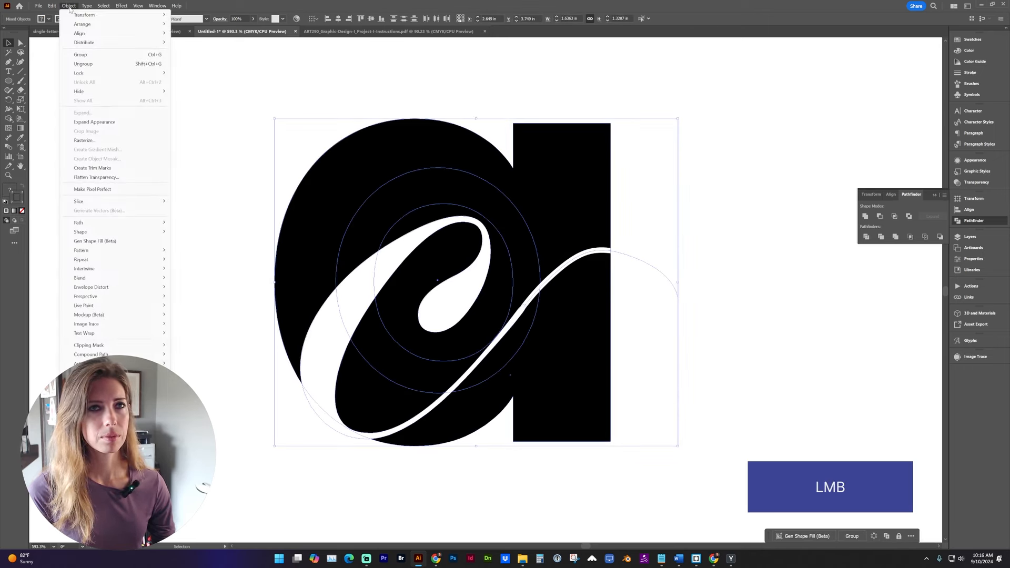
left_click(99, 122)
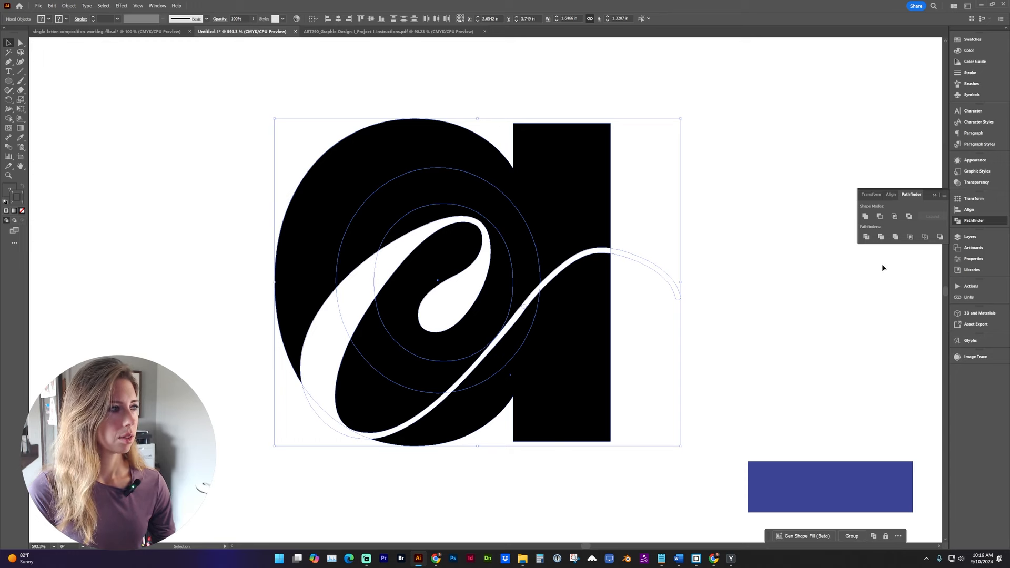
left_click(895, 237)
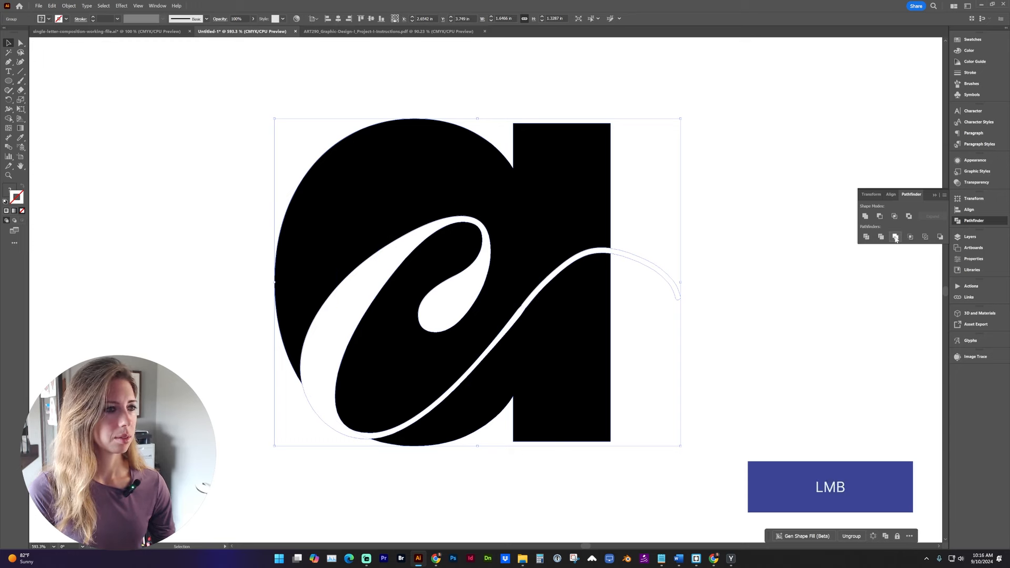
Isolate the merged group, delete the white script c so it becomes a real cut-out, and leave isolation mode
double_click(565, 271)
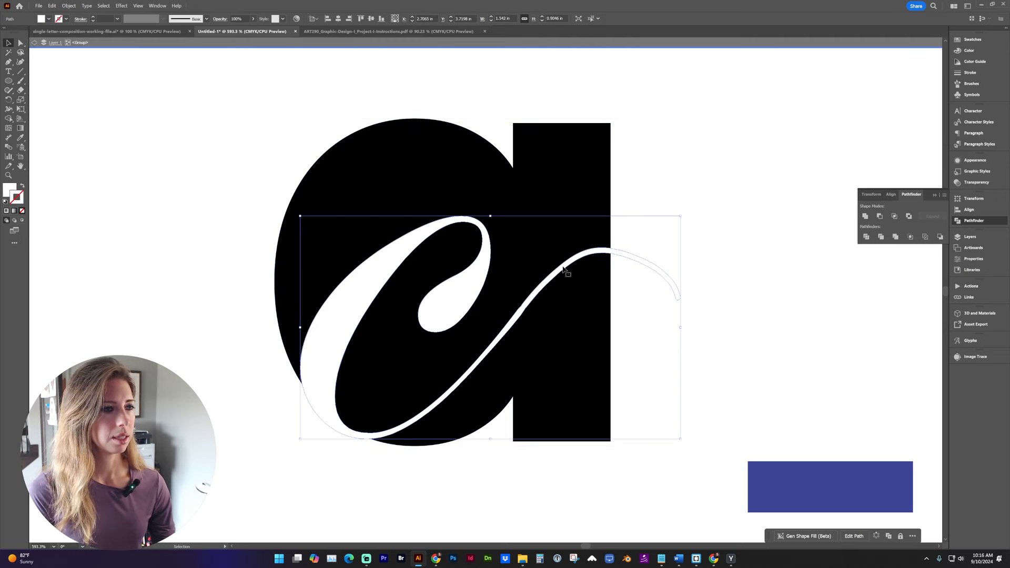
key("Delete")
left_click(563, 269)
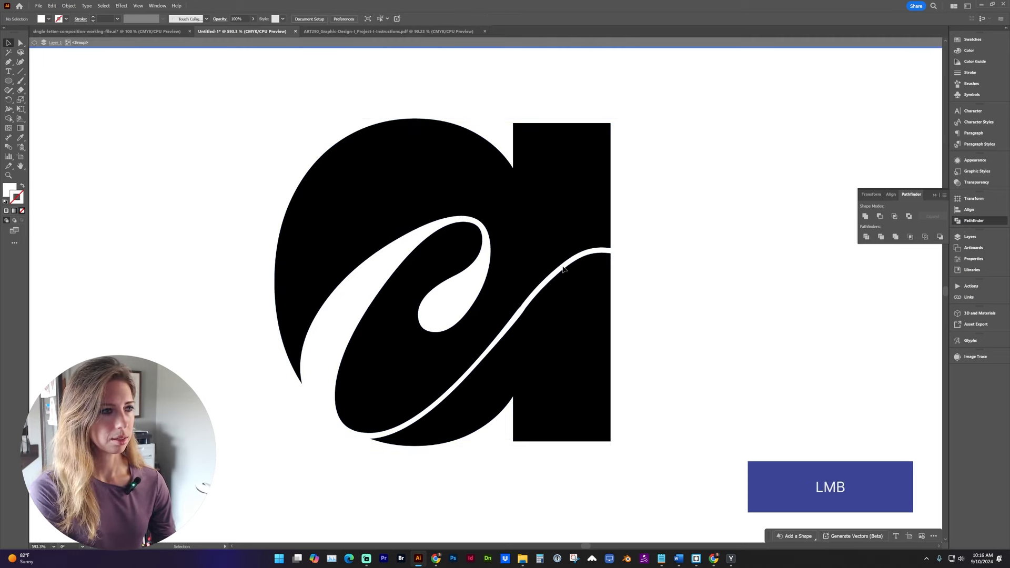
left_click(587, 356, "shift")
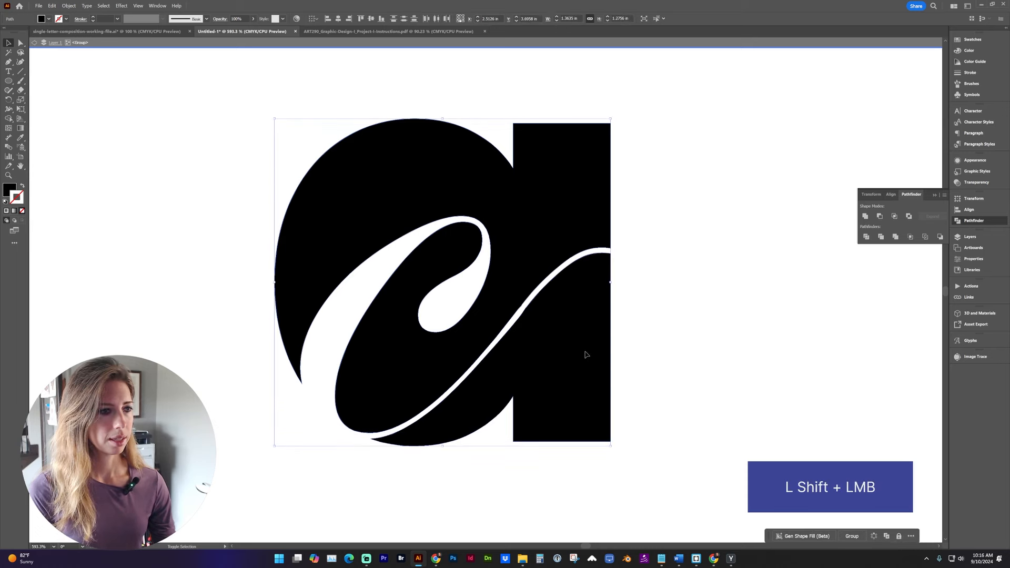
left_click(13, 193)
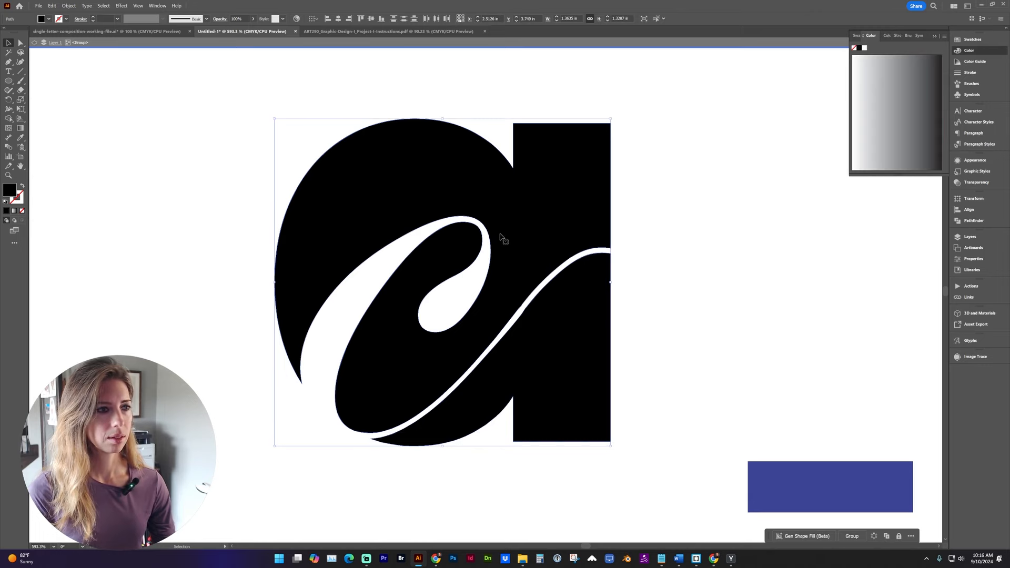
double_click(96, 170)
Fill the cut-out a group with the dark blue swatch and deselect it
left_click(330, 187)
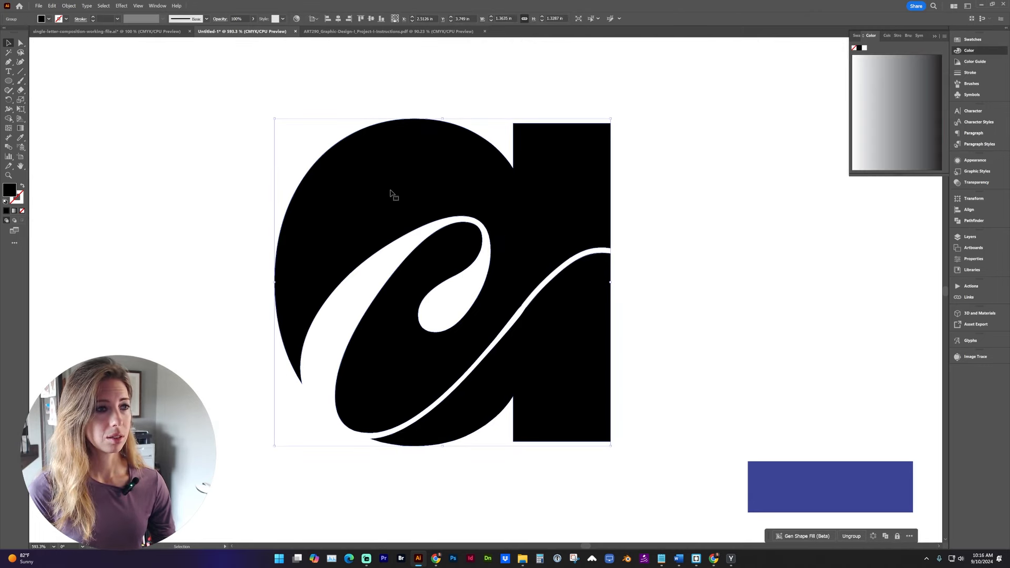
left_click(974, 40)
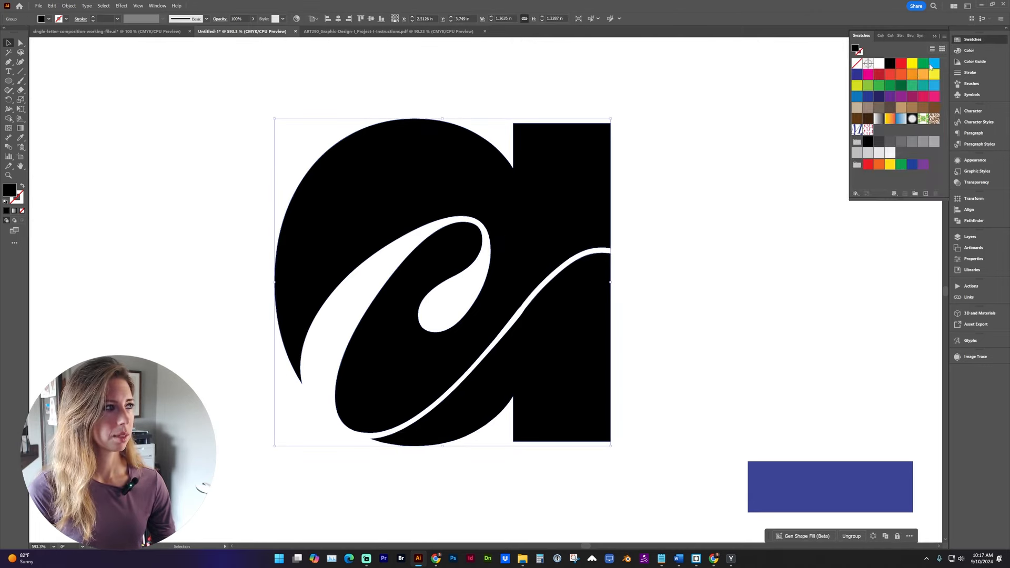
left_click(933, 66)
left_click(924, 67)
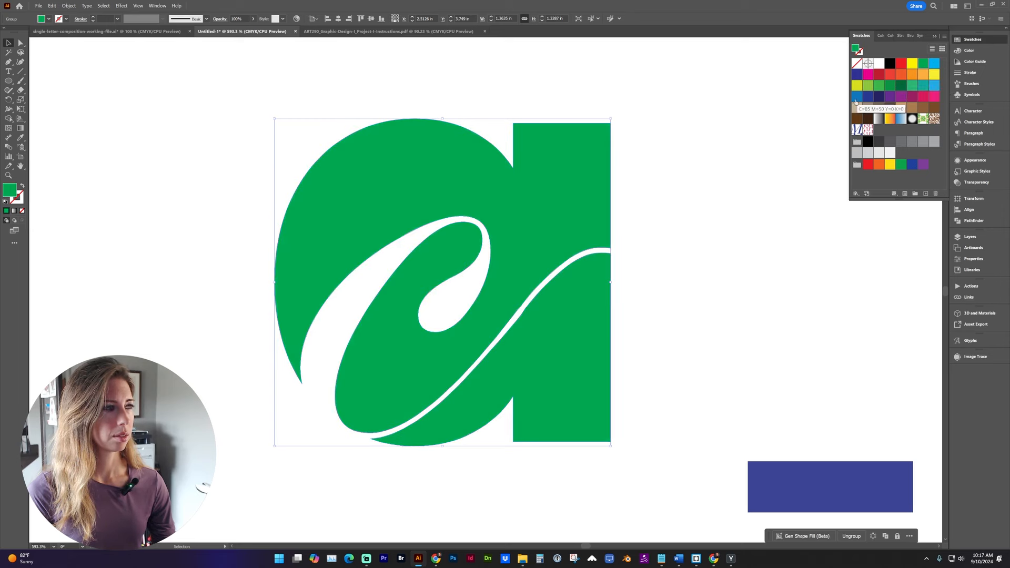
left_click(868, 97)
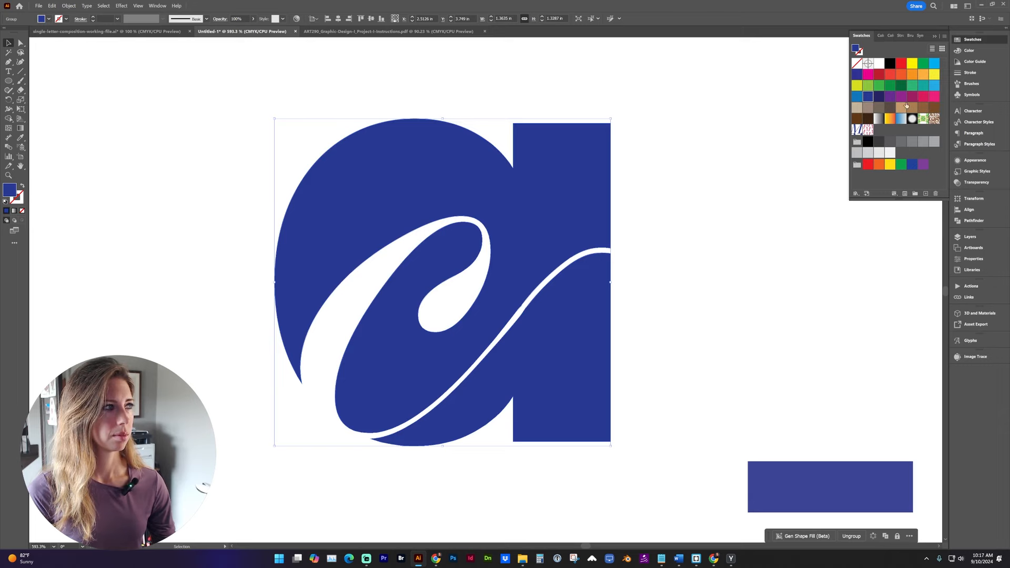
key("ctrl+0")
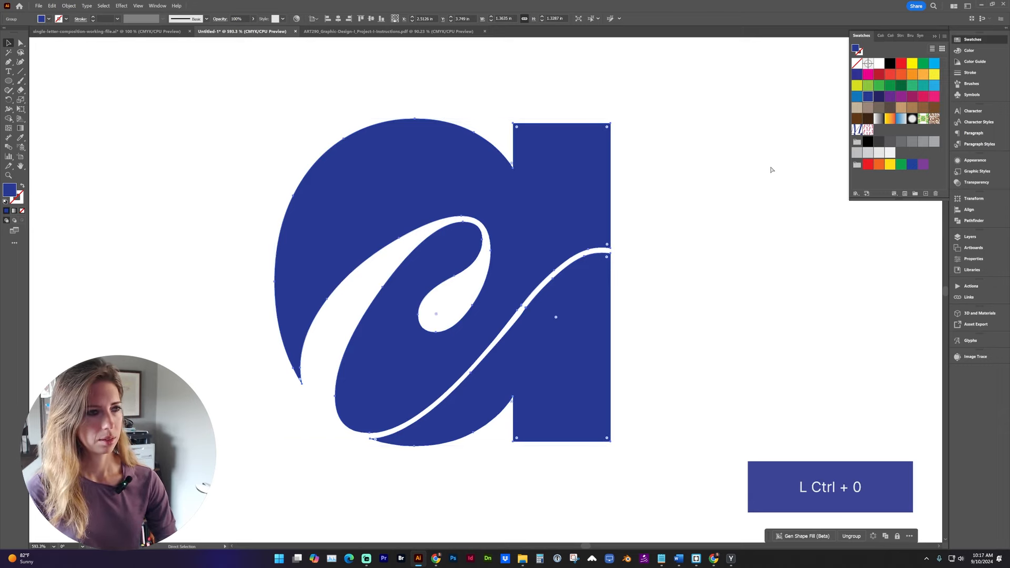
left_click(690, 345)
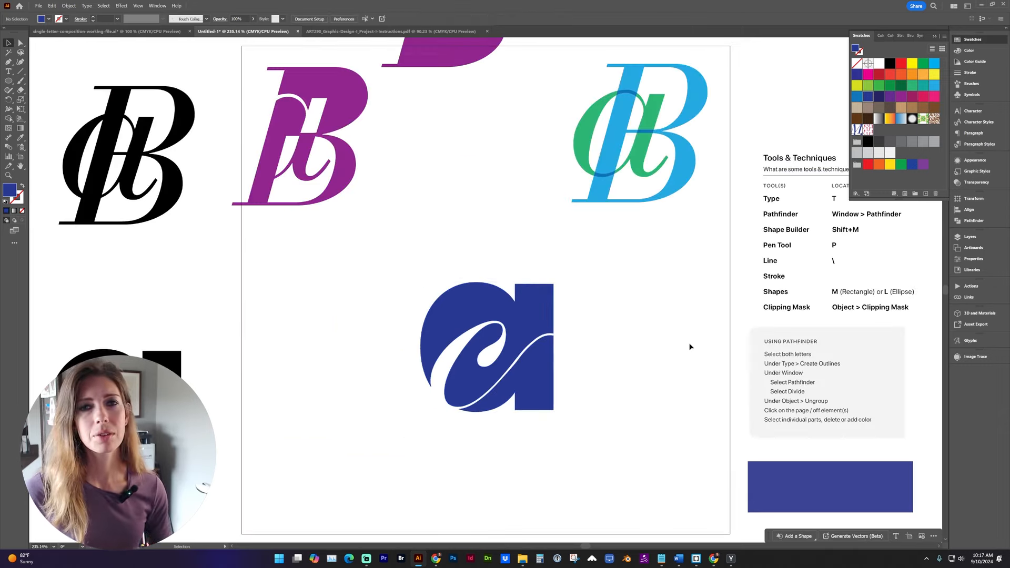